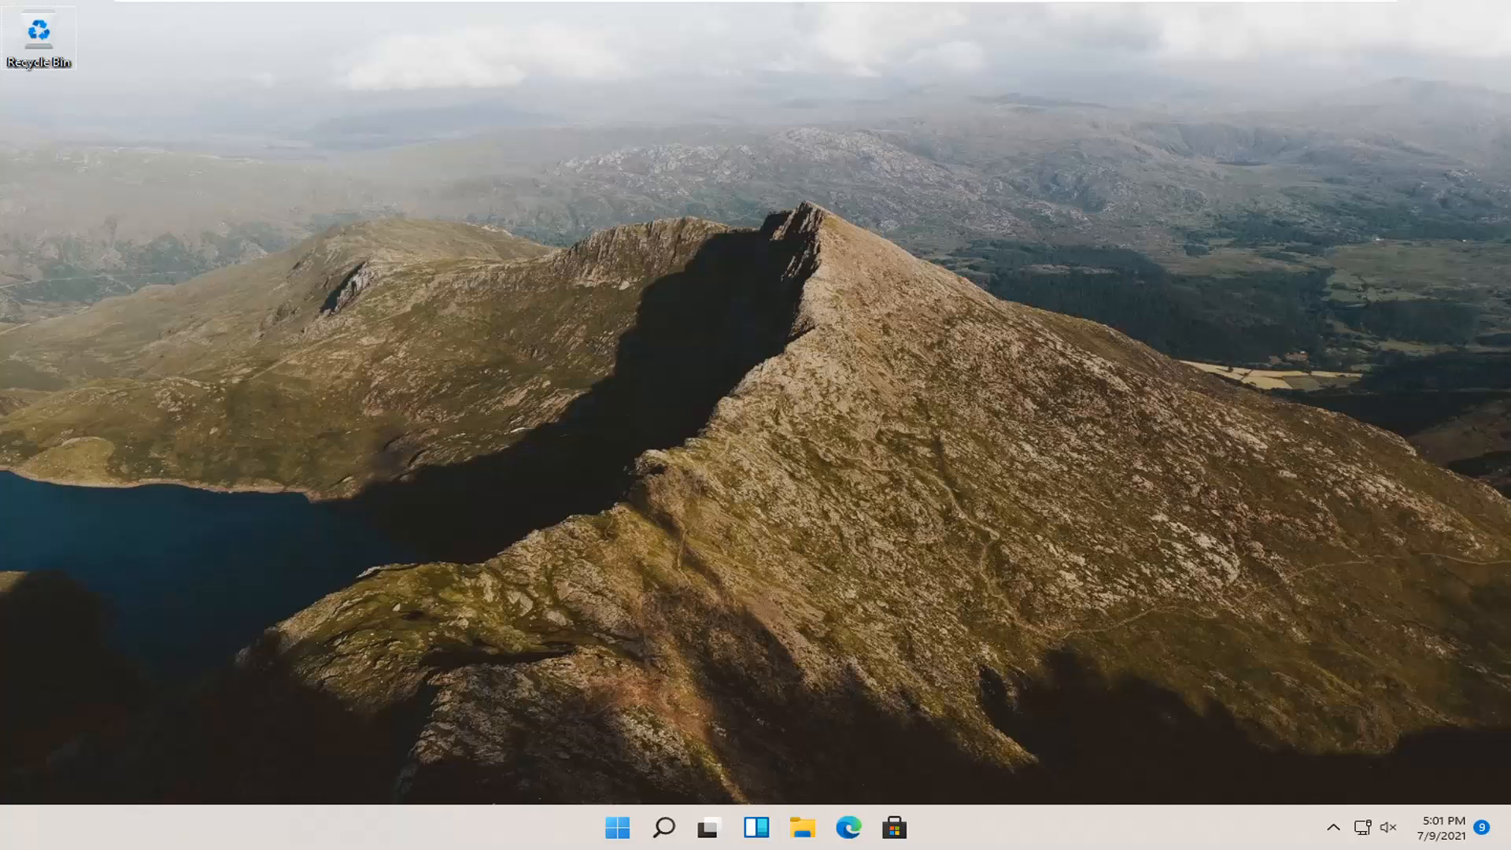
Step: Open Microsoft Edge maximized, search the web for "recuva" and open the CCleaner Recuva download page
{"action": "left_click", "coordinate": [850, 831]}
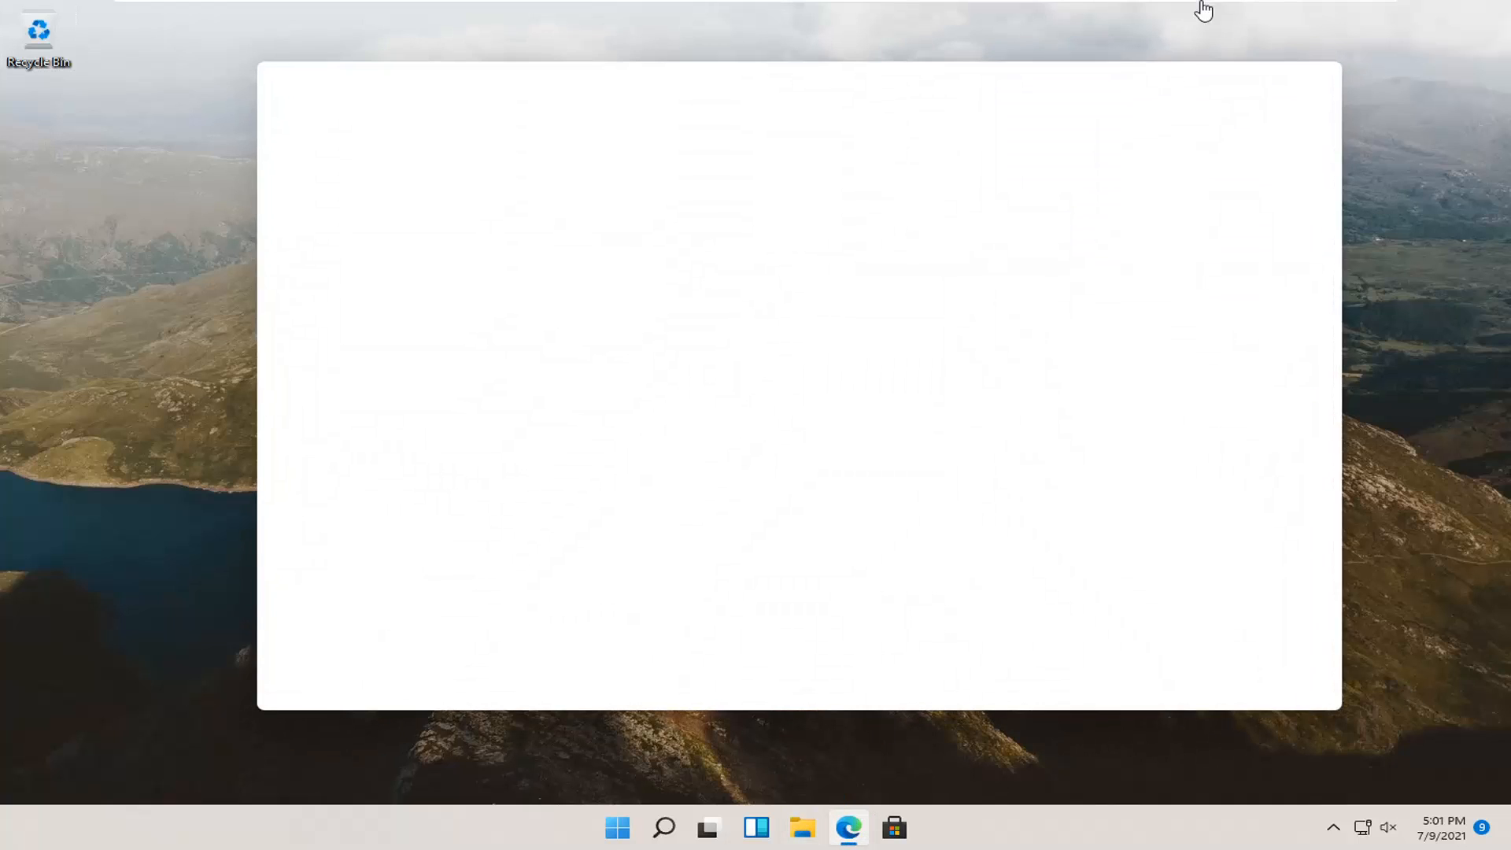
{"action": "left_click", "coordinate": [1269, 76]}
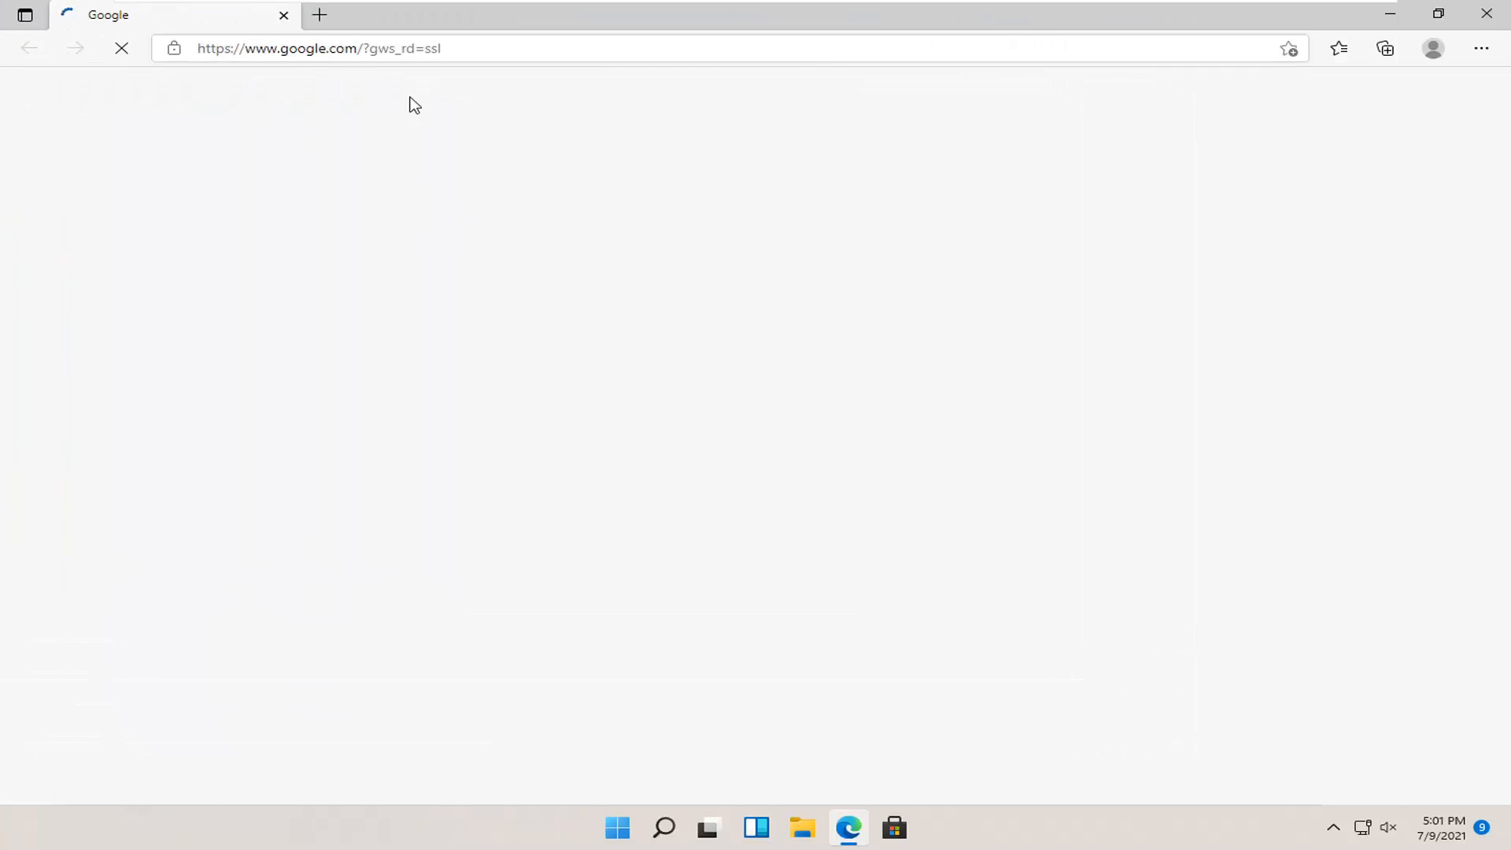
{"action": "left_click", "coordinate": [311, 47]}
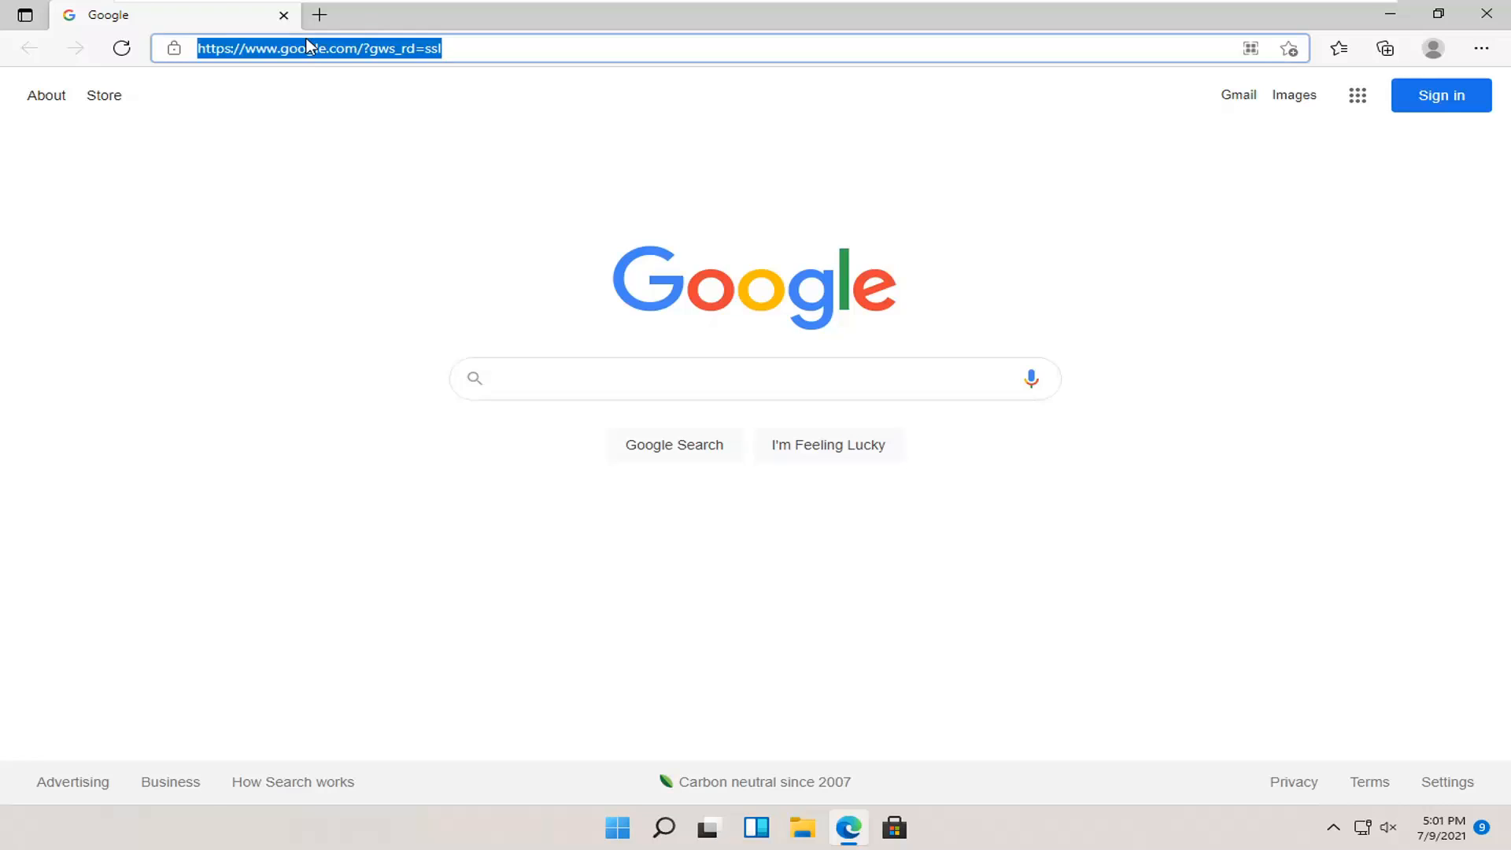
{"action": "type", "text": "recuva"}
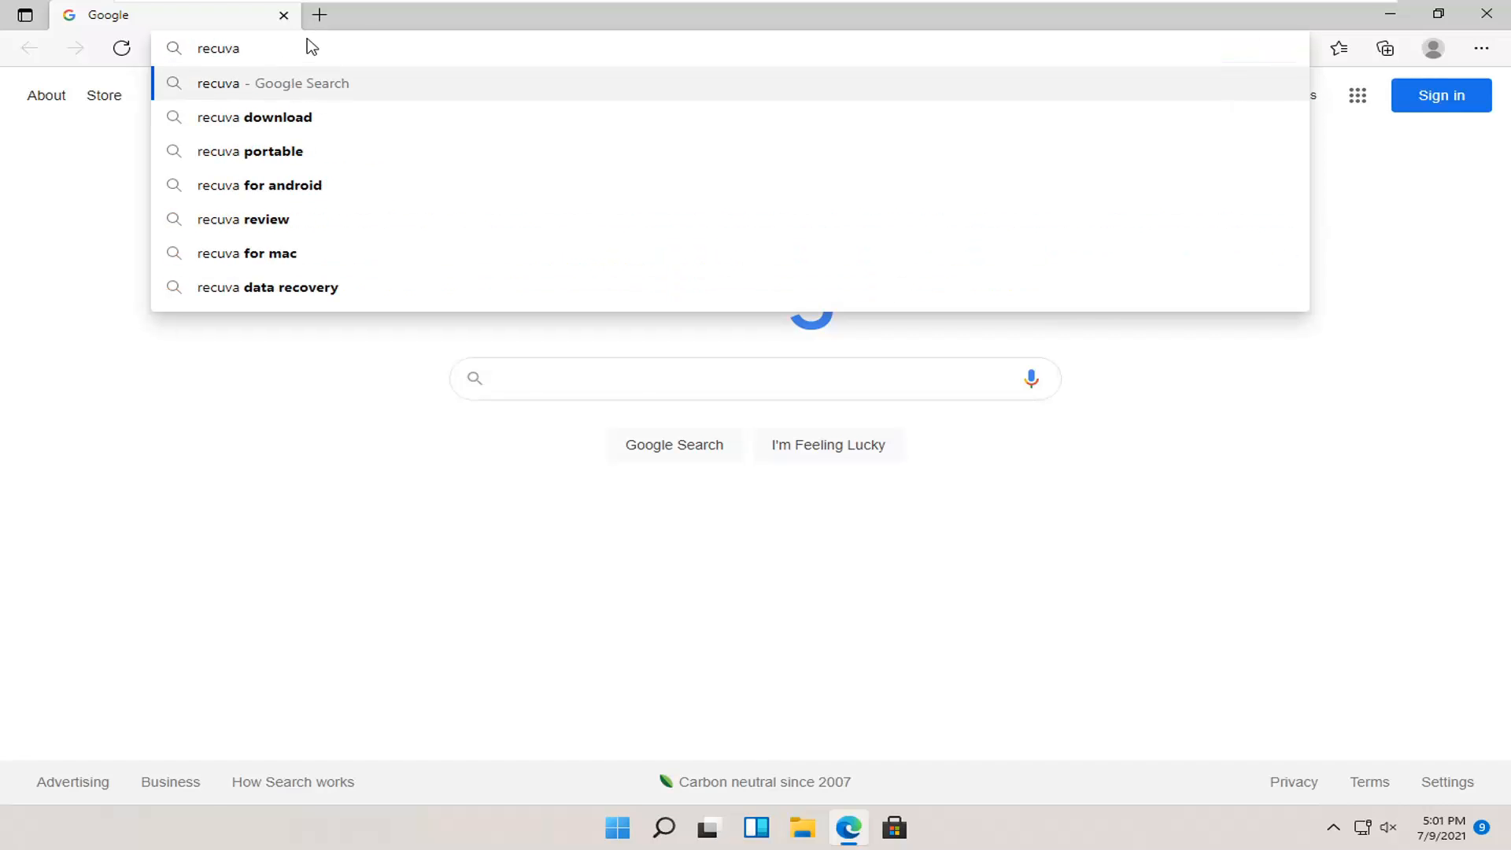
{"action": "key", "text": "Return"}
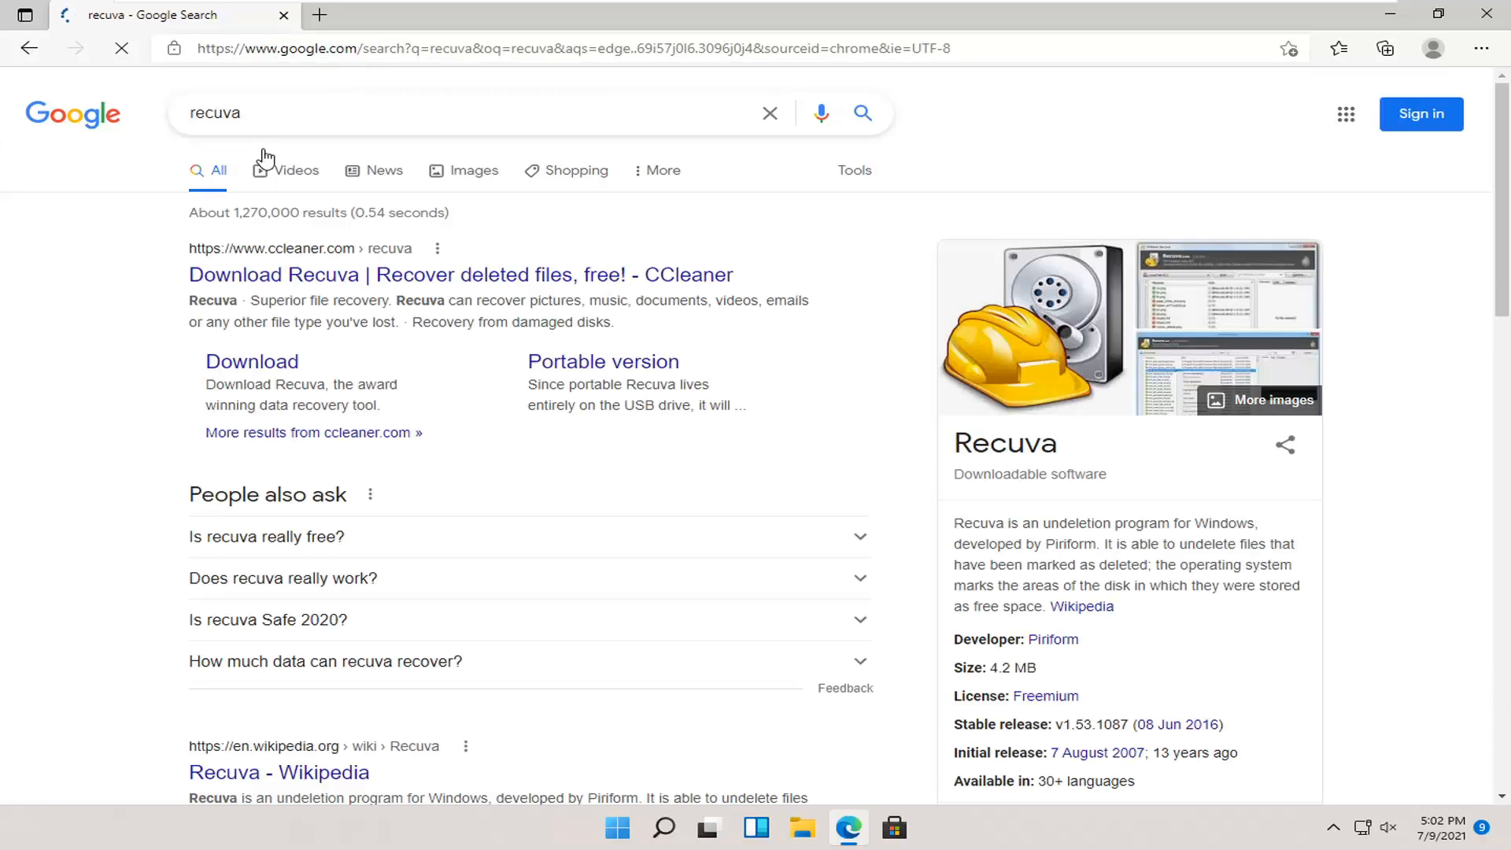
{"action": "left_click", "coordinate": [311, 277]}
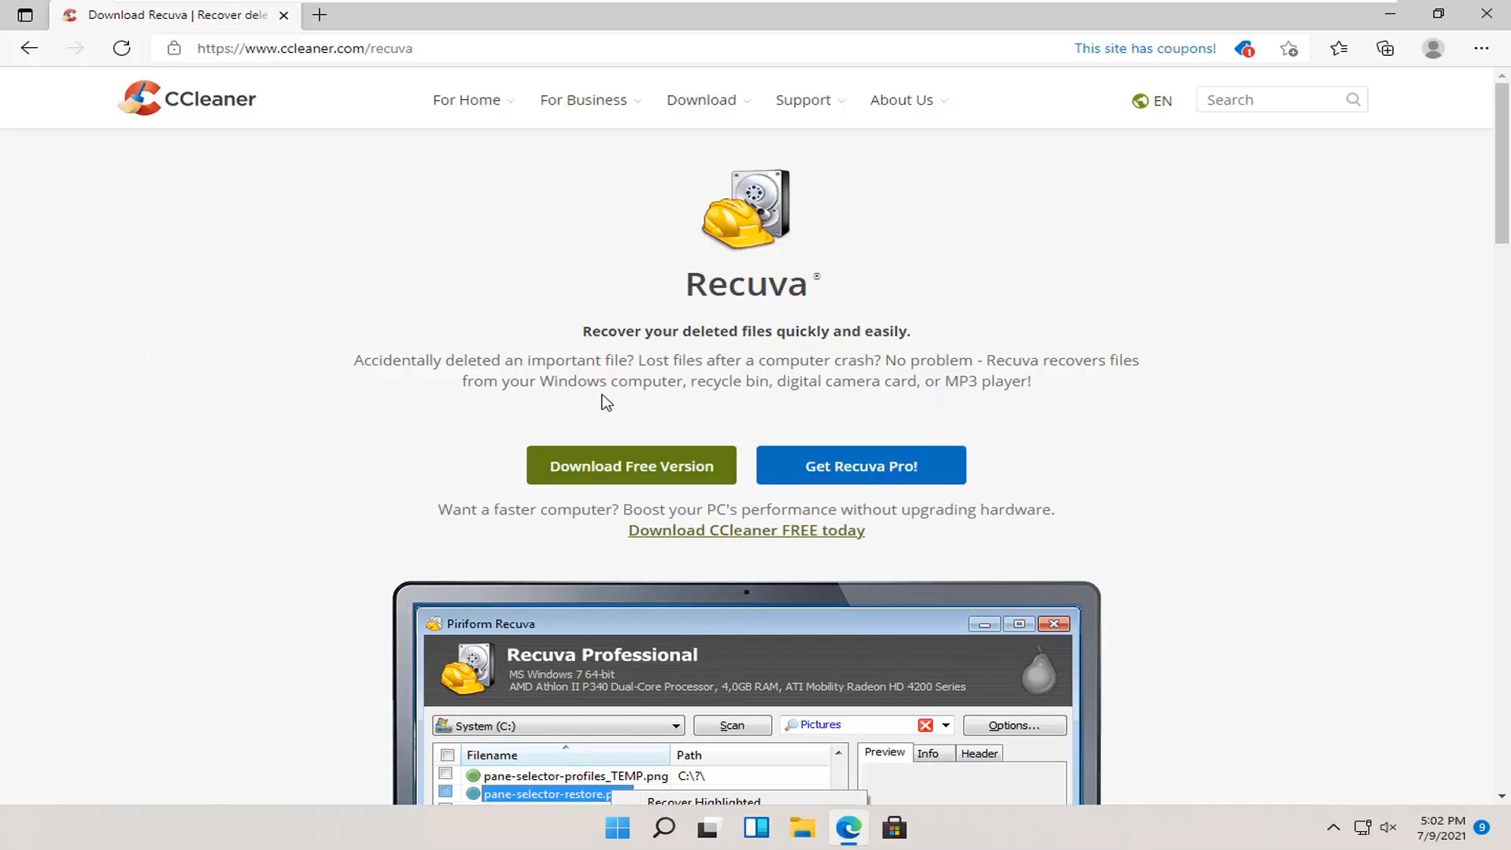
Step: Download the free version of Recuva from the CCleaner site
{"action": "scroll", "coordinate": [605, 402], "scroll_direction": "down", "scroll_amount": 1}
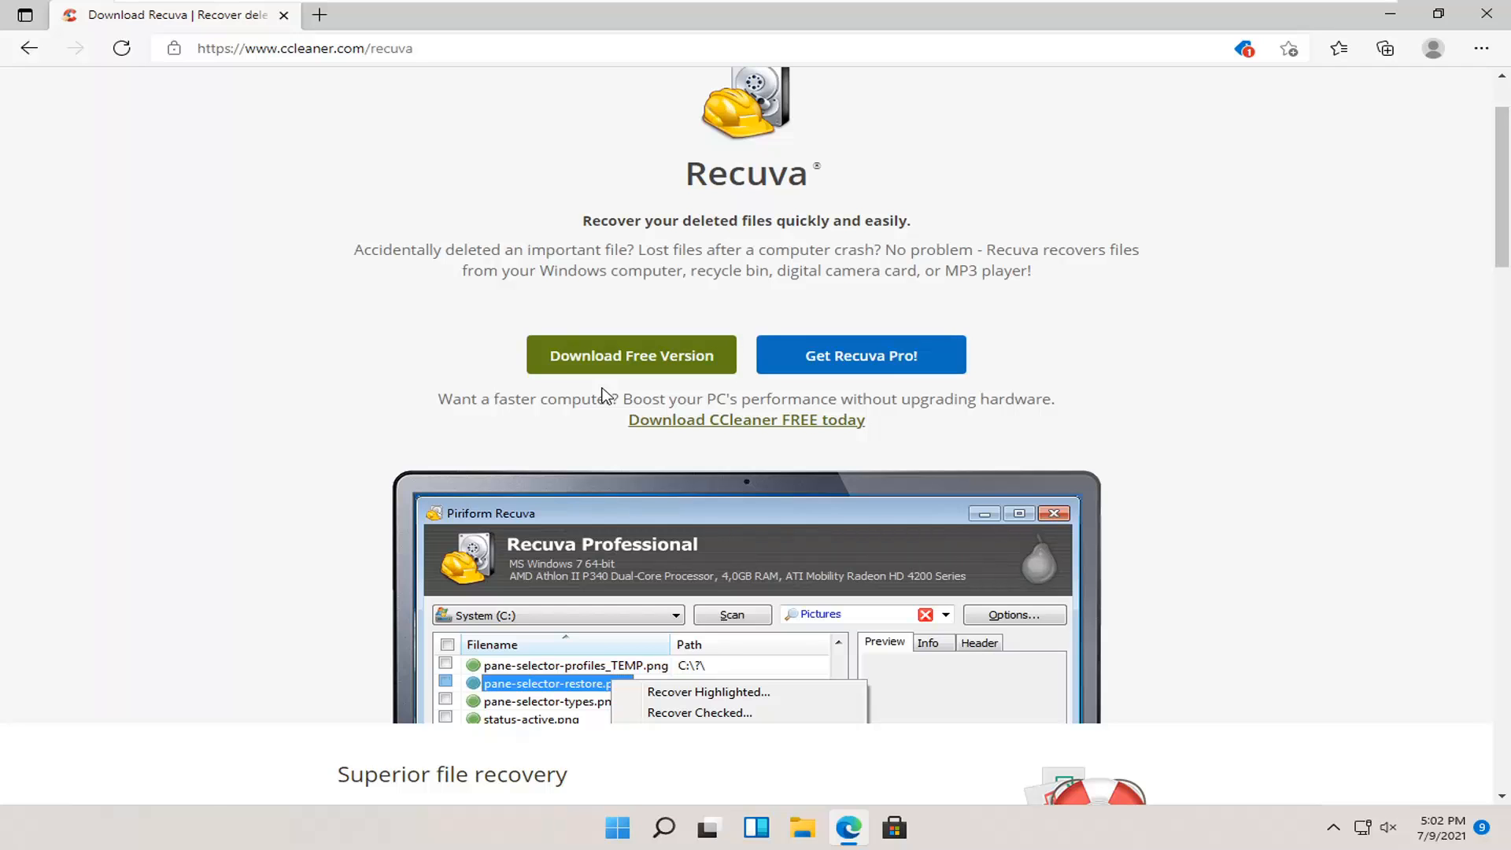
{"action": "scroll", "coordinate": [605, 394], "scroll_direction": "down", "scroll_amount": 5}
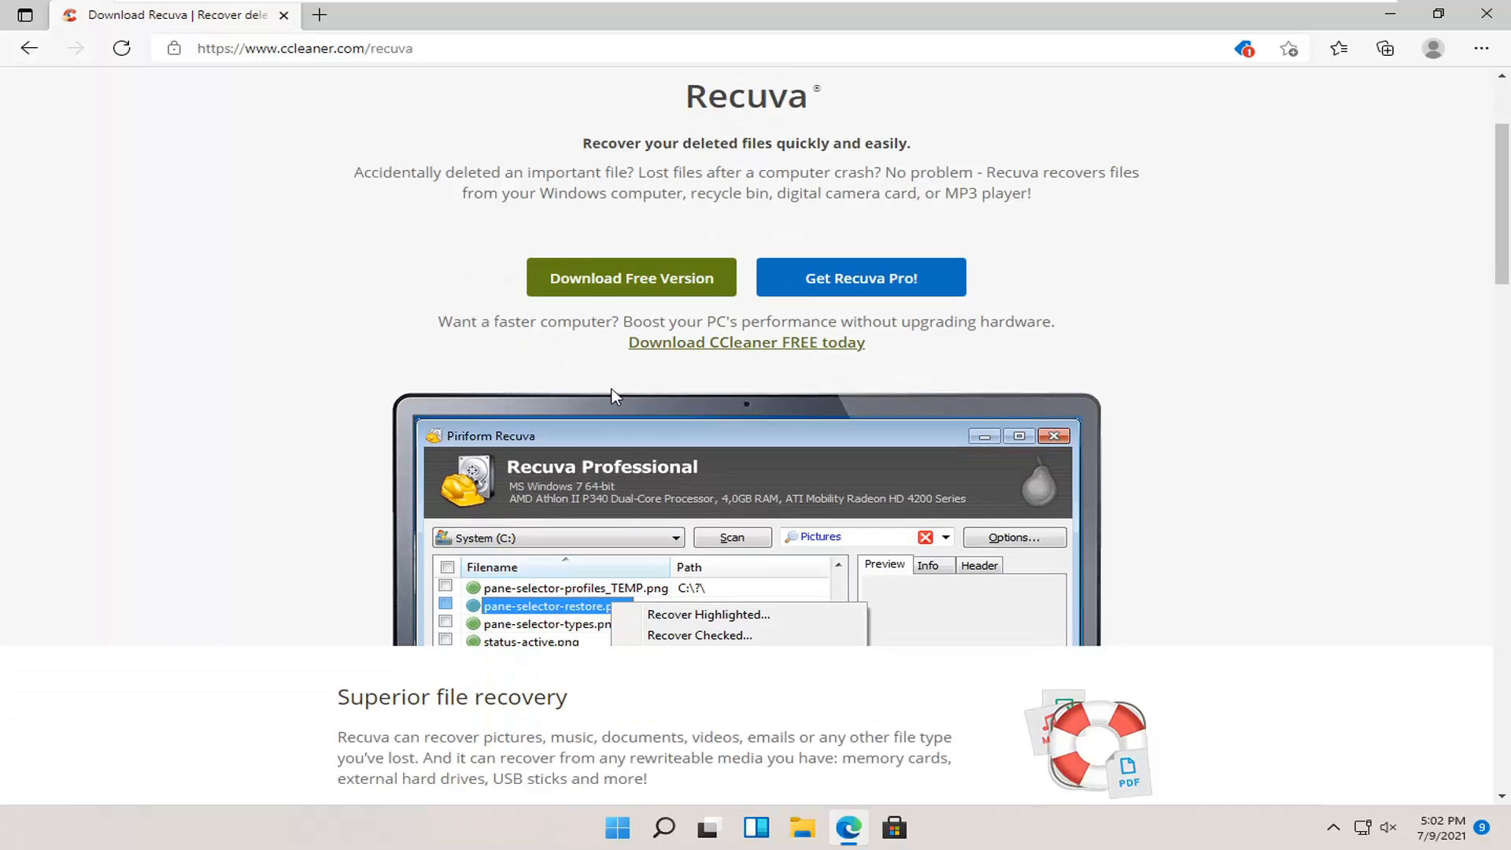
{"action": "scroll", "coordinate": [614, 395], "scroll_direction": "up", "scroll_amount": 7}
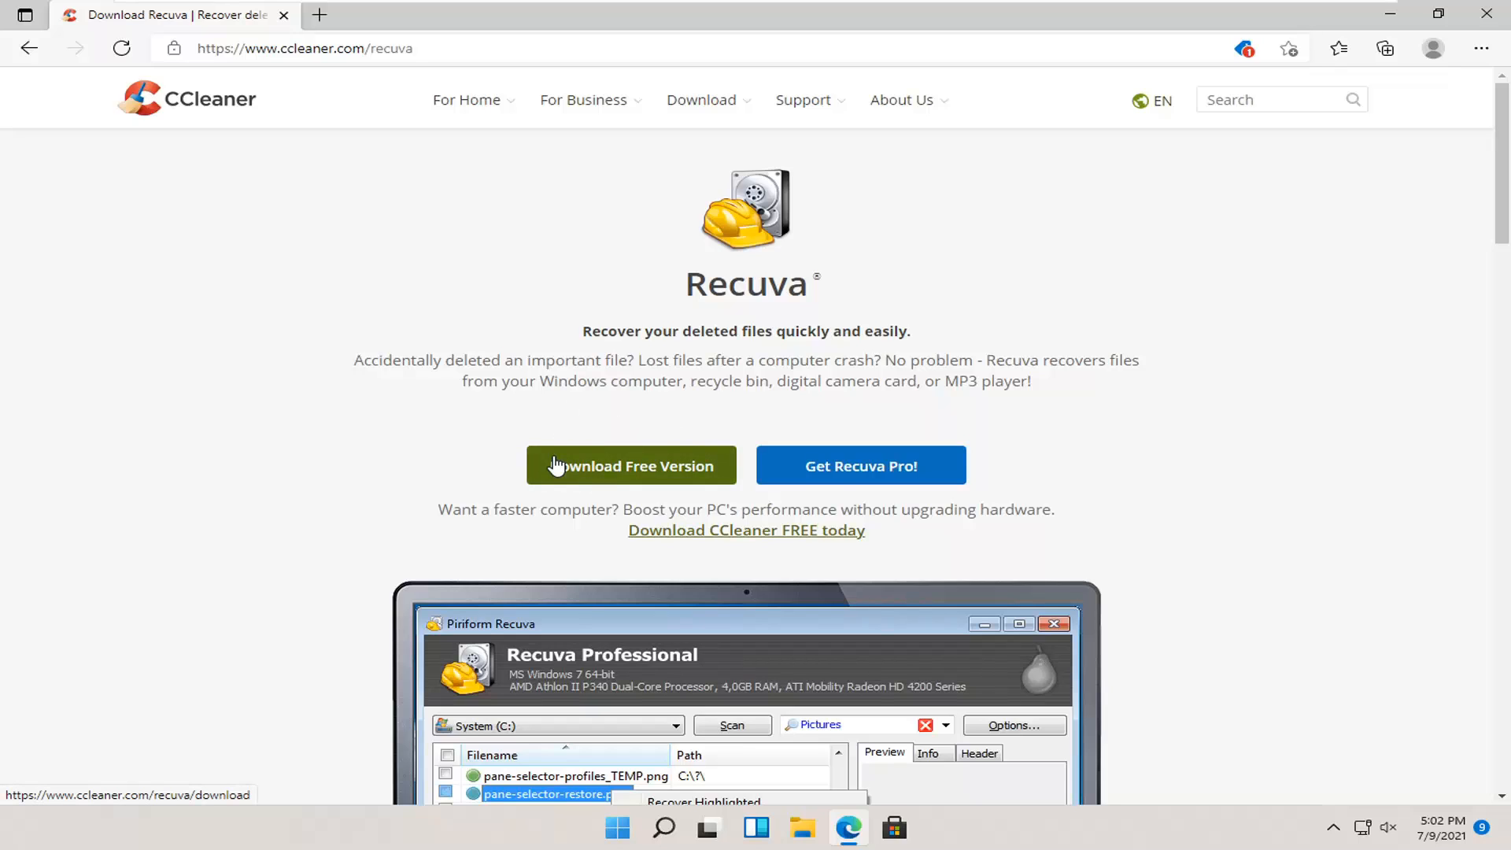
{"action": "left_click", "coordinate": [671, 477]}
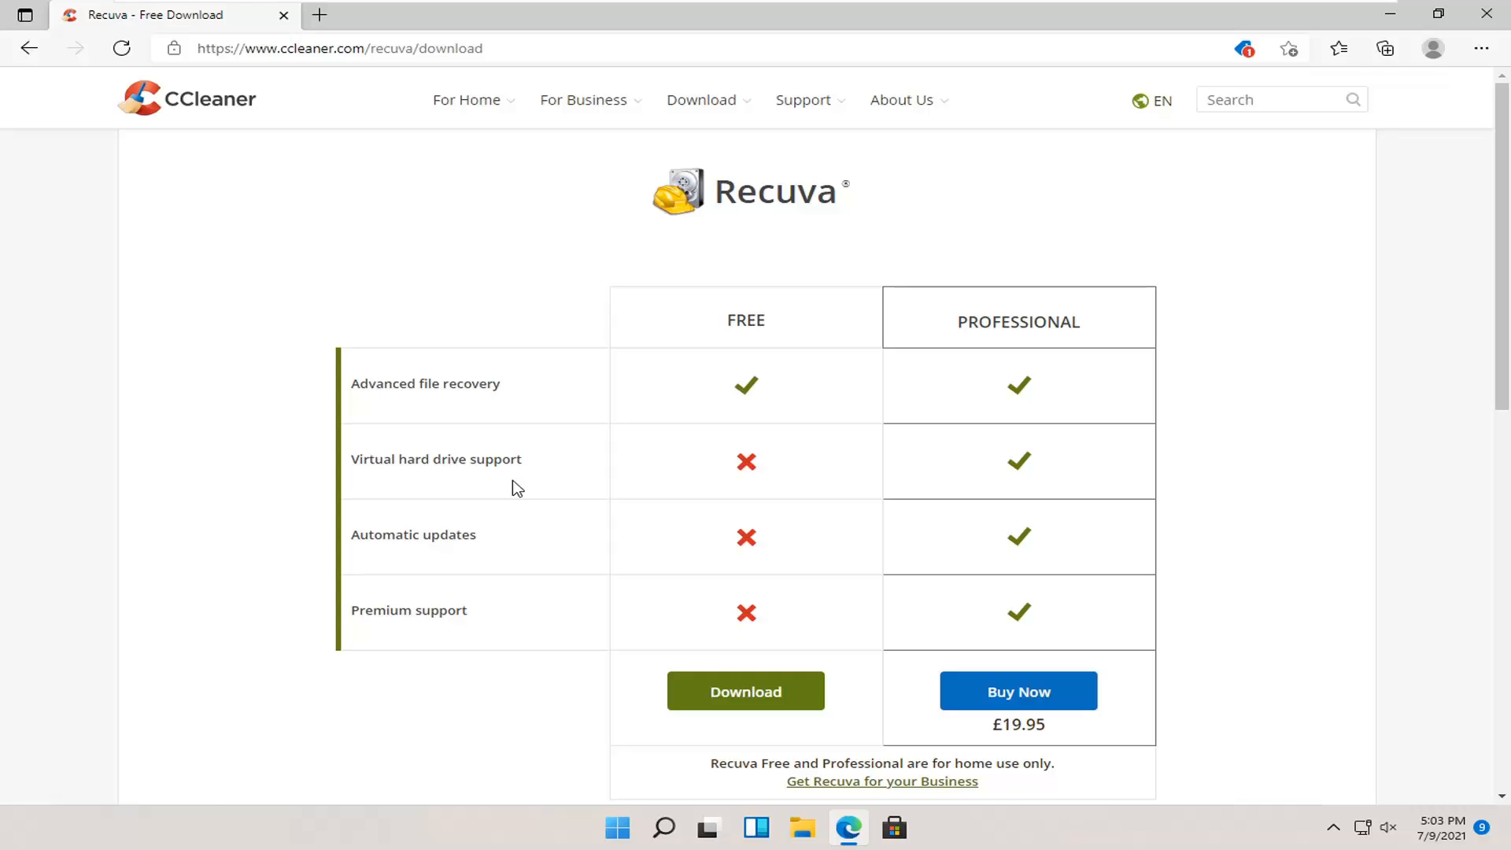
{"action": "scroll", "coordinate": [519, 472], "scroll_direction": "down", "scroll_amount": 2}
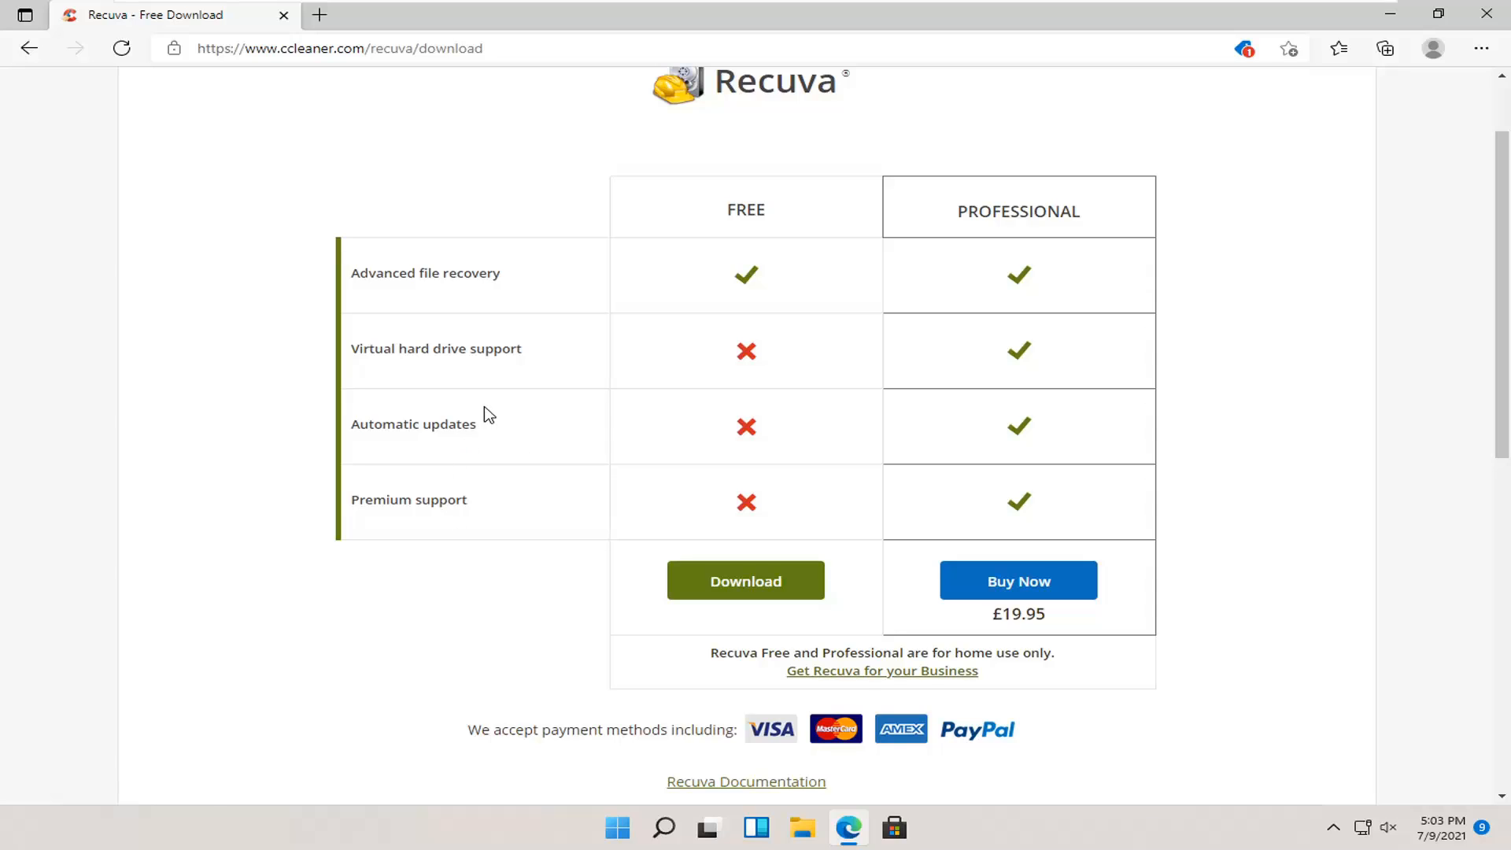
{"action": "left_click", "coordinate": [718, 586]}
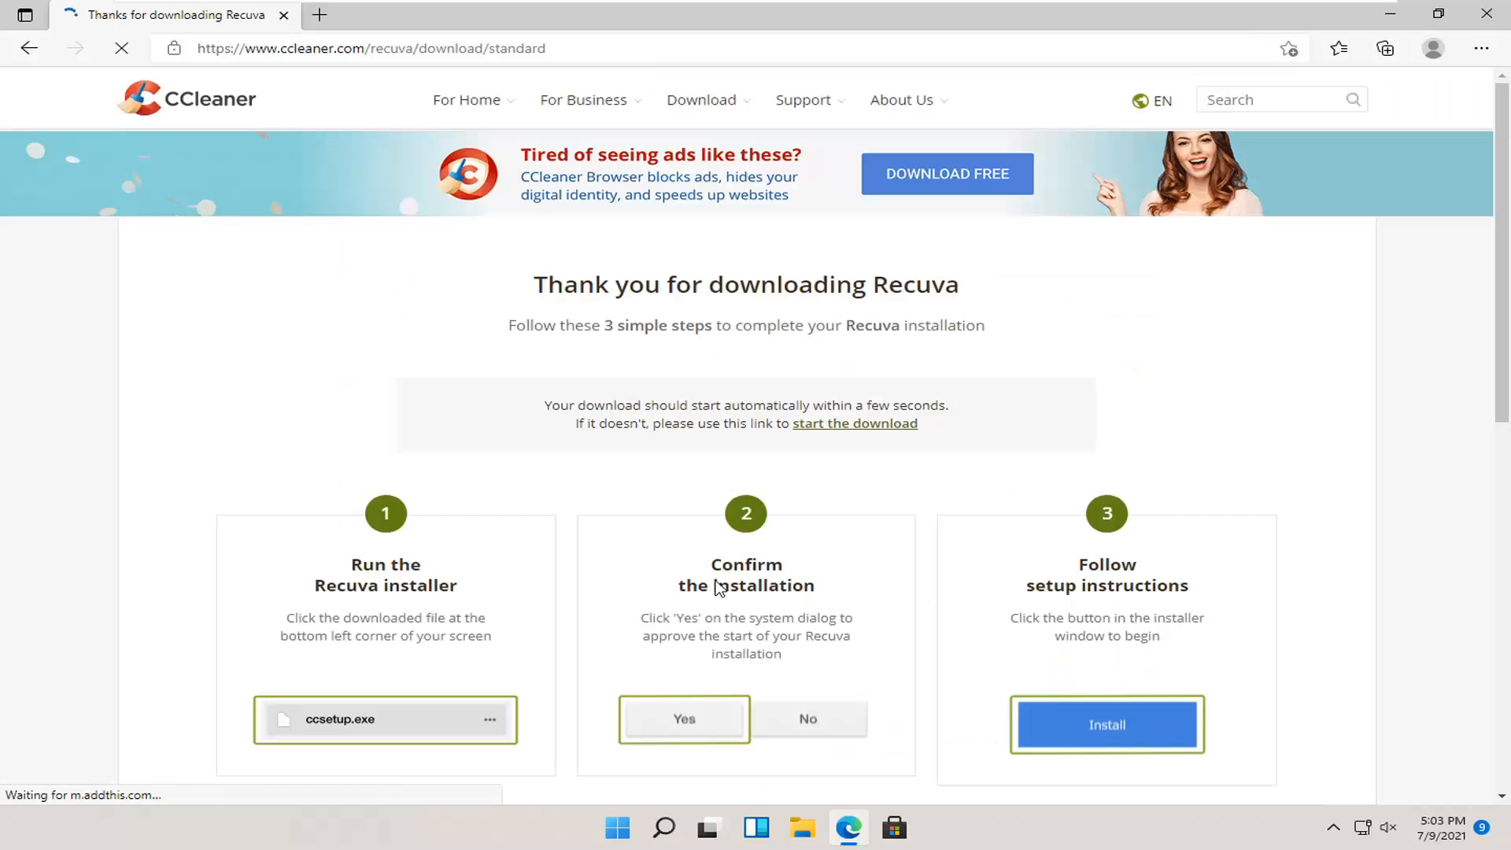
{"action": "scroll", "coordinate": [719, 586], "scroll_direction": "down", "scroll_amount": 3}
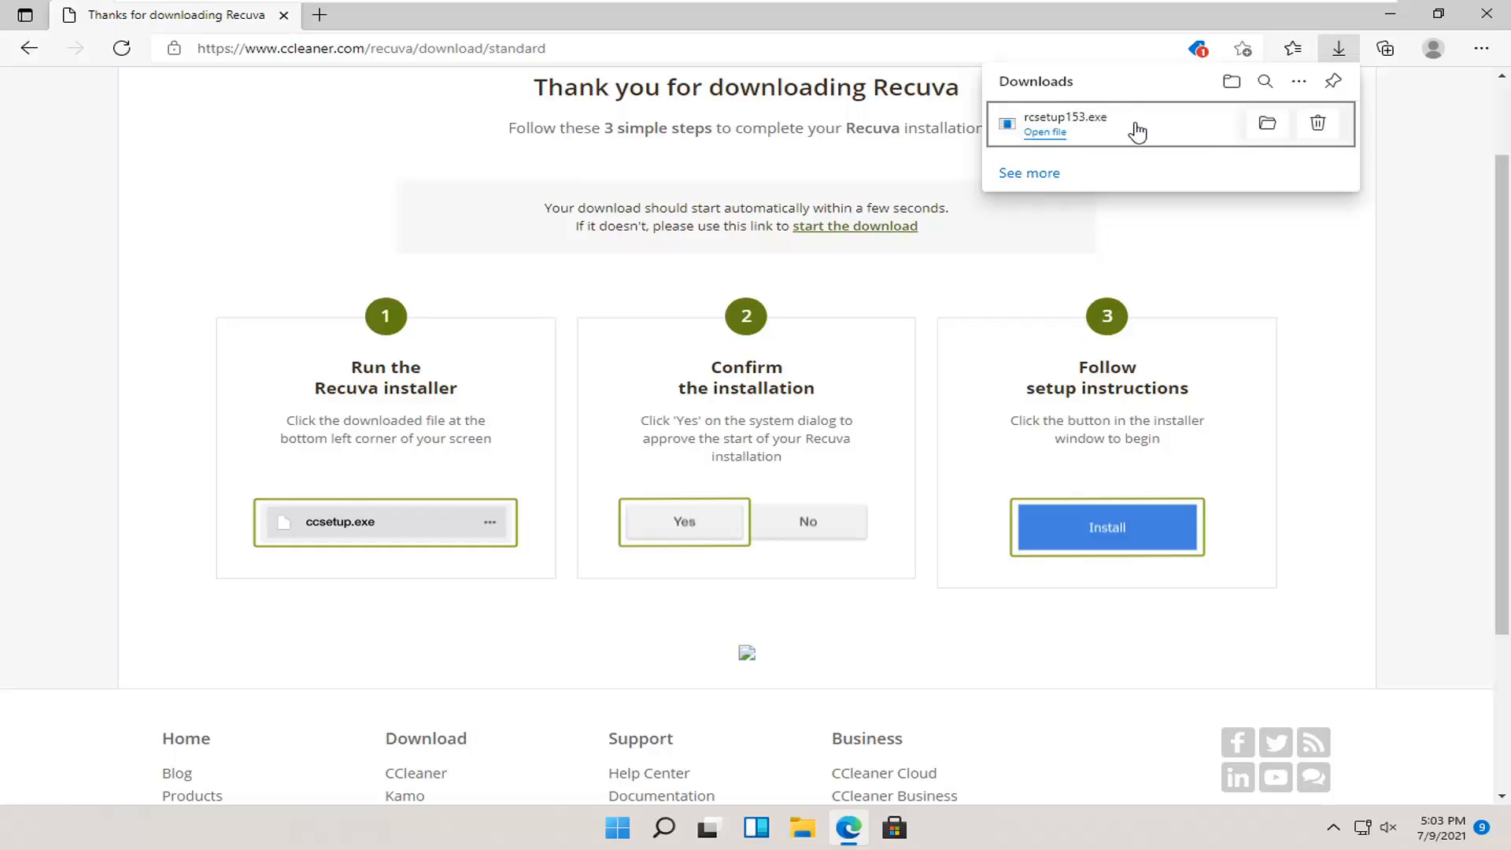
Step: Run the downloaded rcsetup153.exe installer with permission to make changes, and minimize the browser window
{"action": "left_click", "coordinate": [1126, 139]}
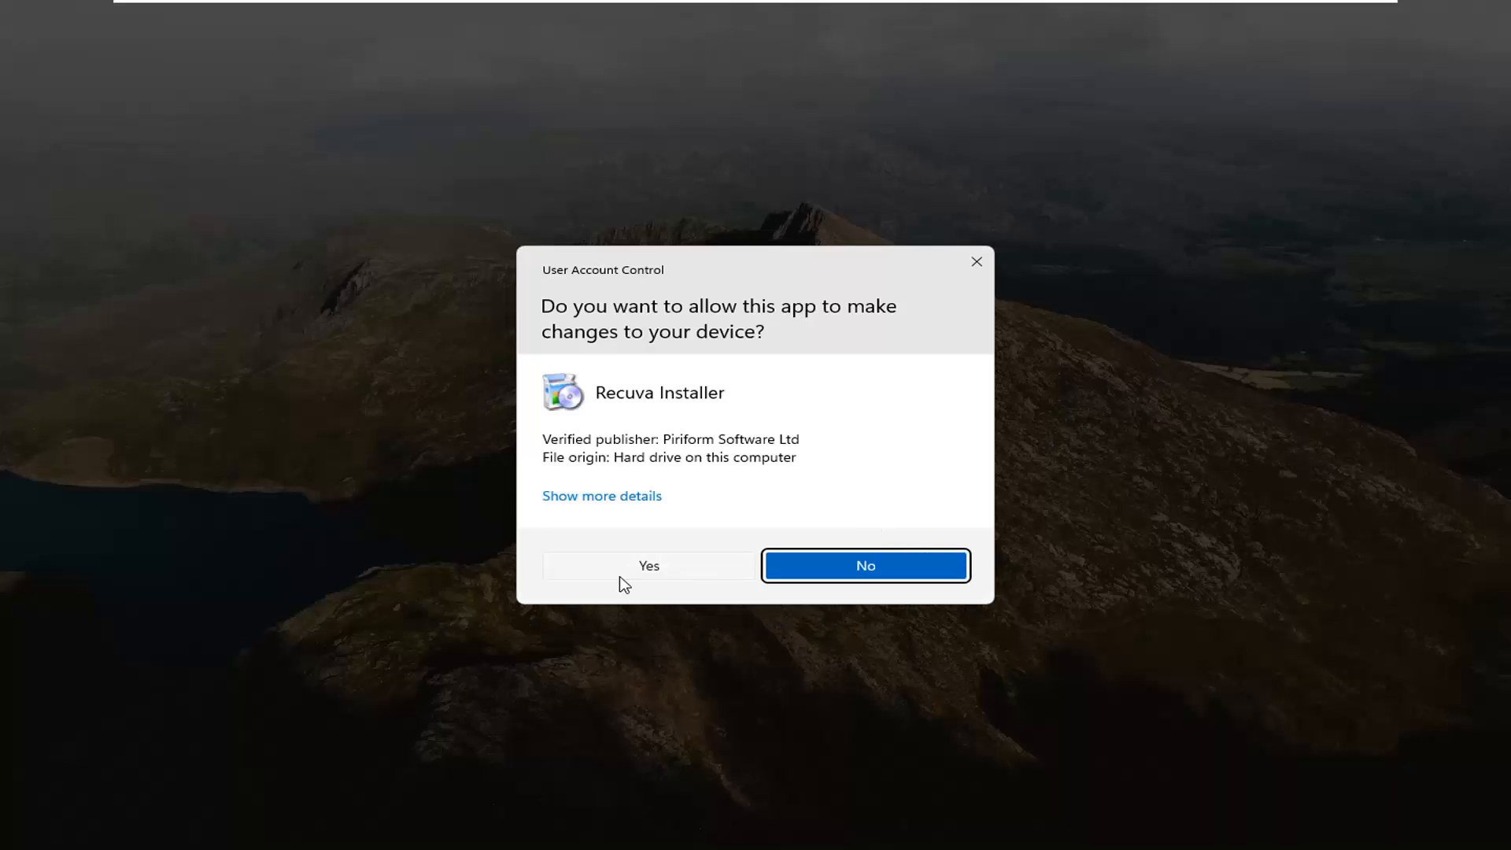
{"action": "left_click", "coordinate": [629, 573]}
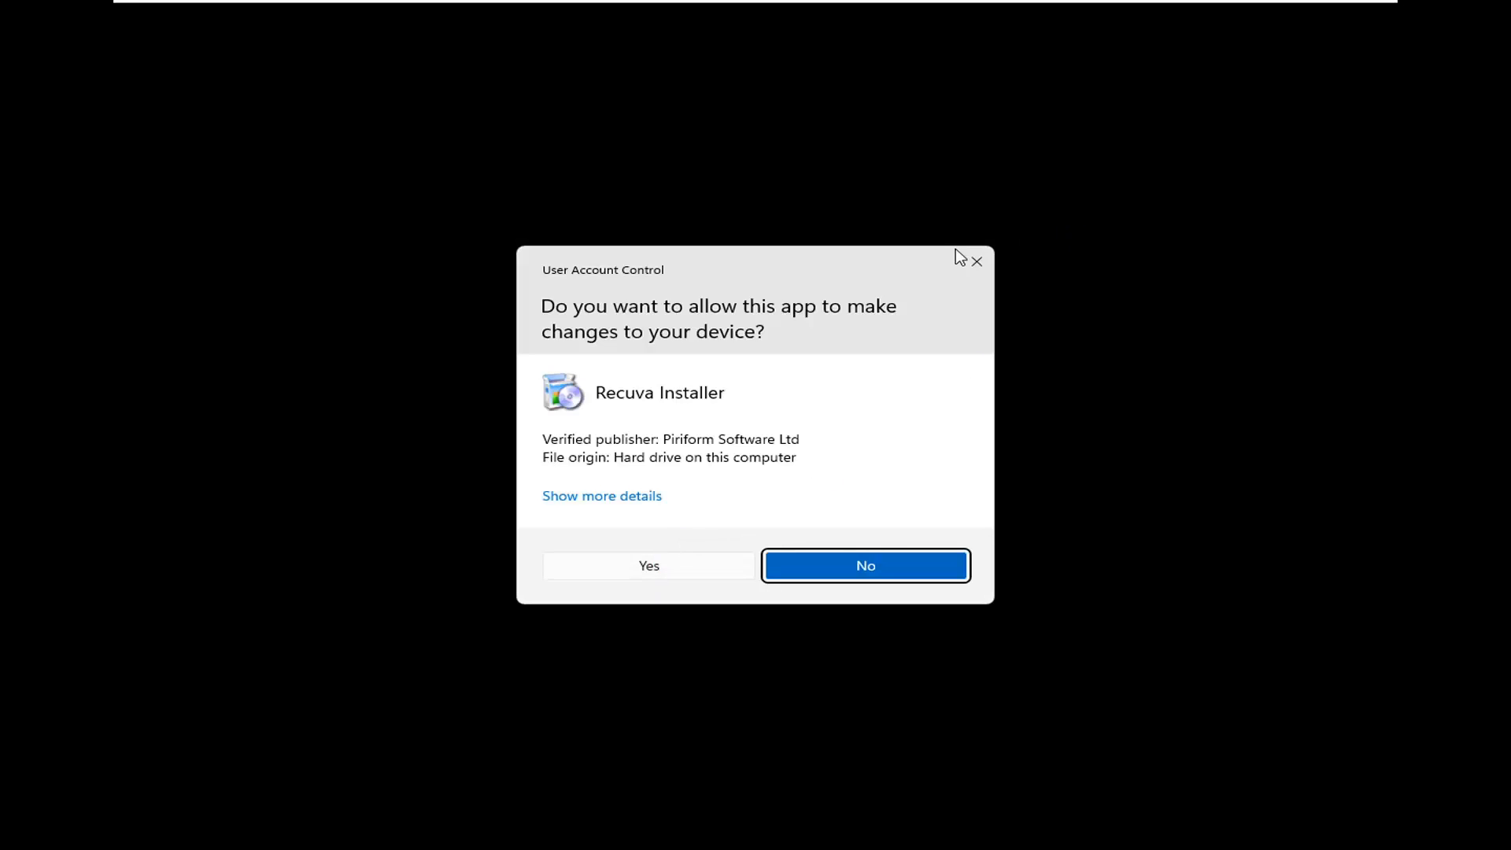
{"action": "left_click", "coordinate": [978, 261]}
{"action": "left_click", "coordinate": [1399, 13]}
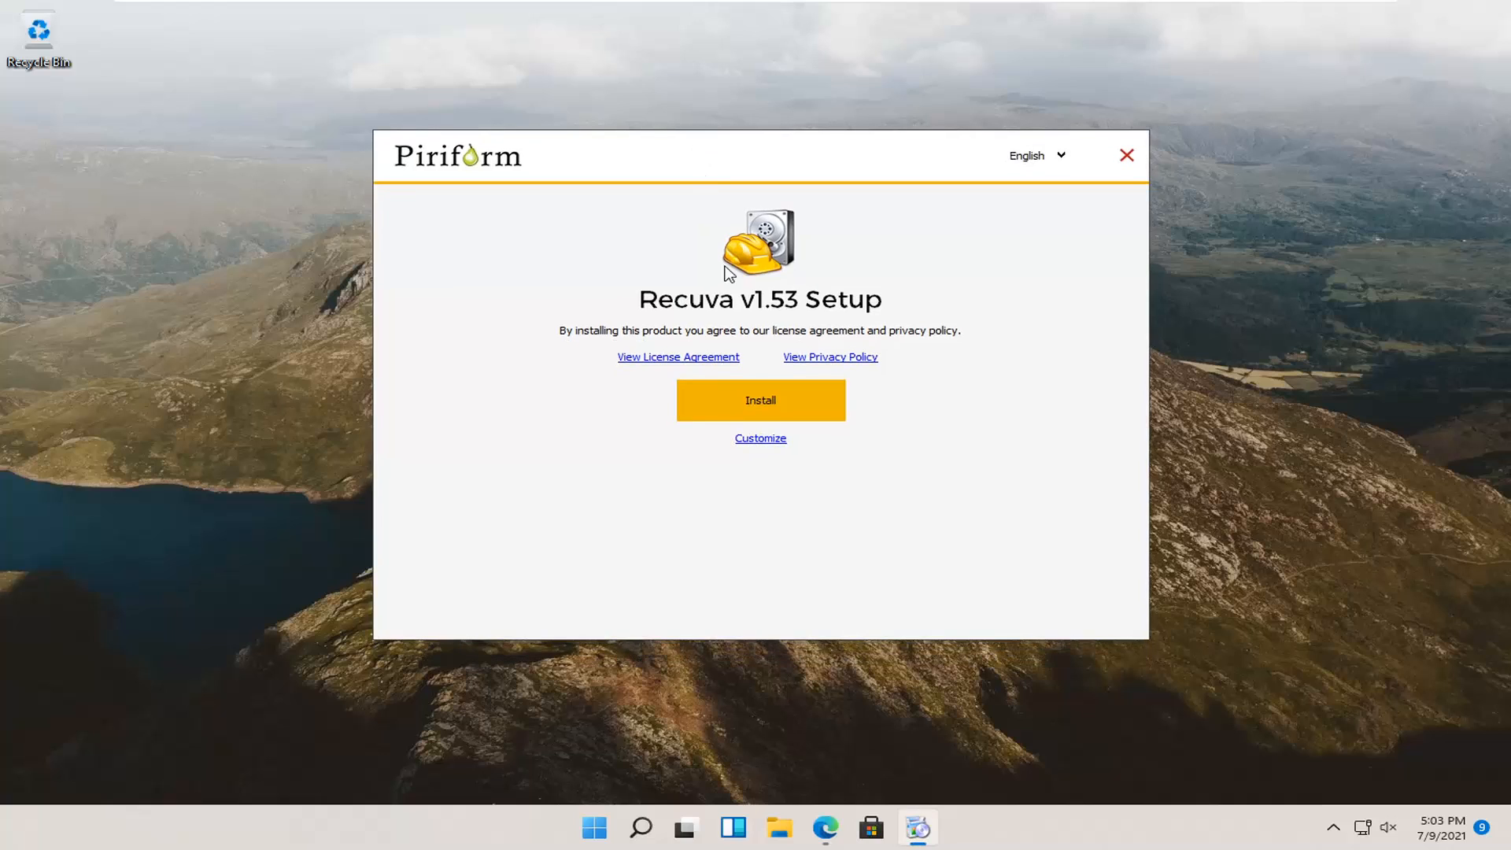
Step: Install Recuva with only the desktop shortcut, excluding Start menu shortcuts and both 'Scan for deleted files' context menu options
{"action": "left_click", "coordinate": [750, 443]}
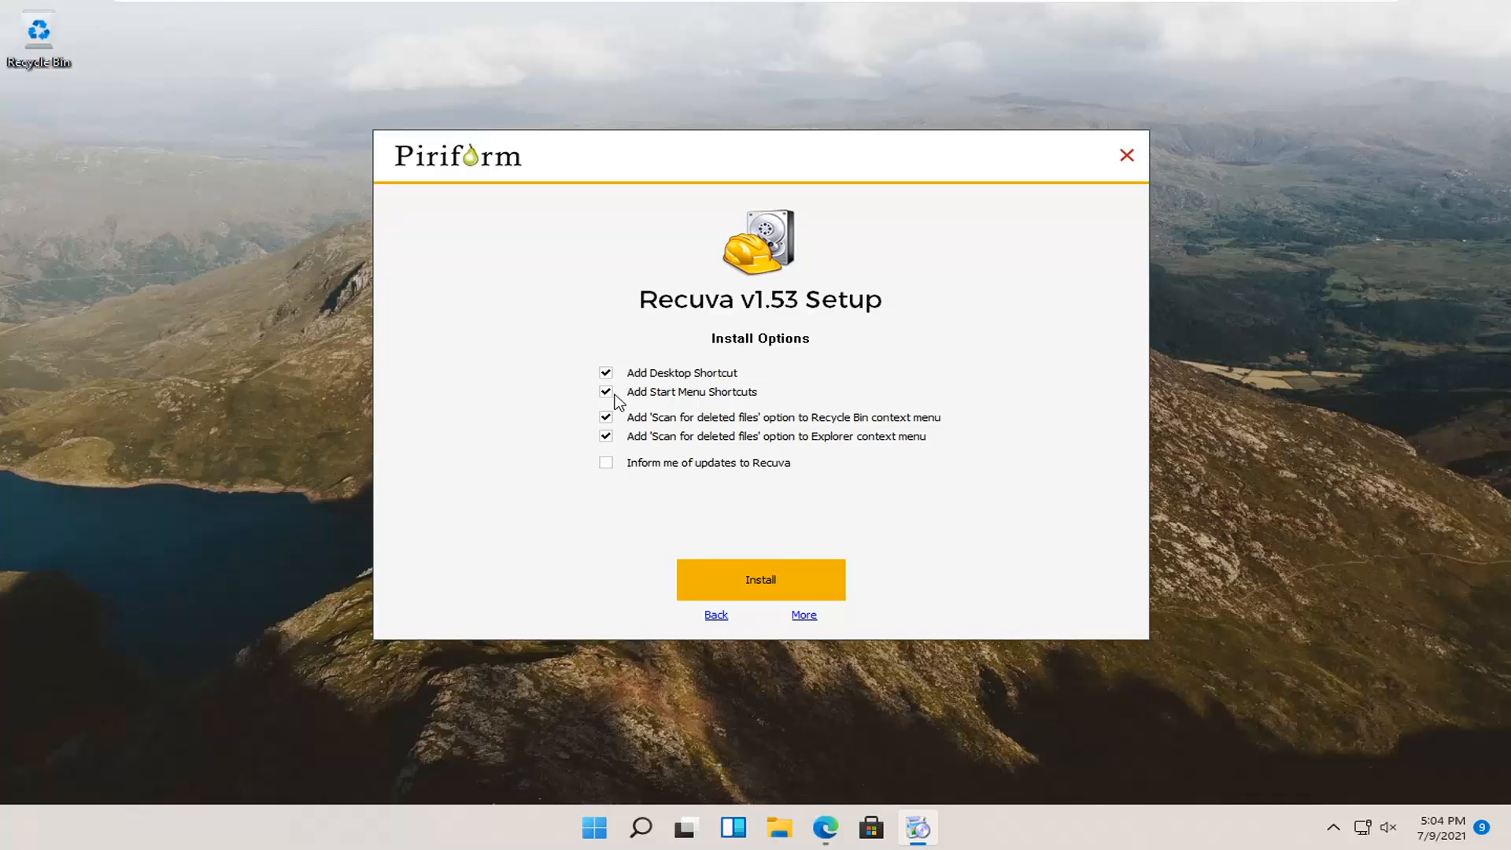
{"action": "left_click", "coordinate": [651, 378]}
{"action": "left_click", "coordinate": [650, 396]}
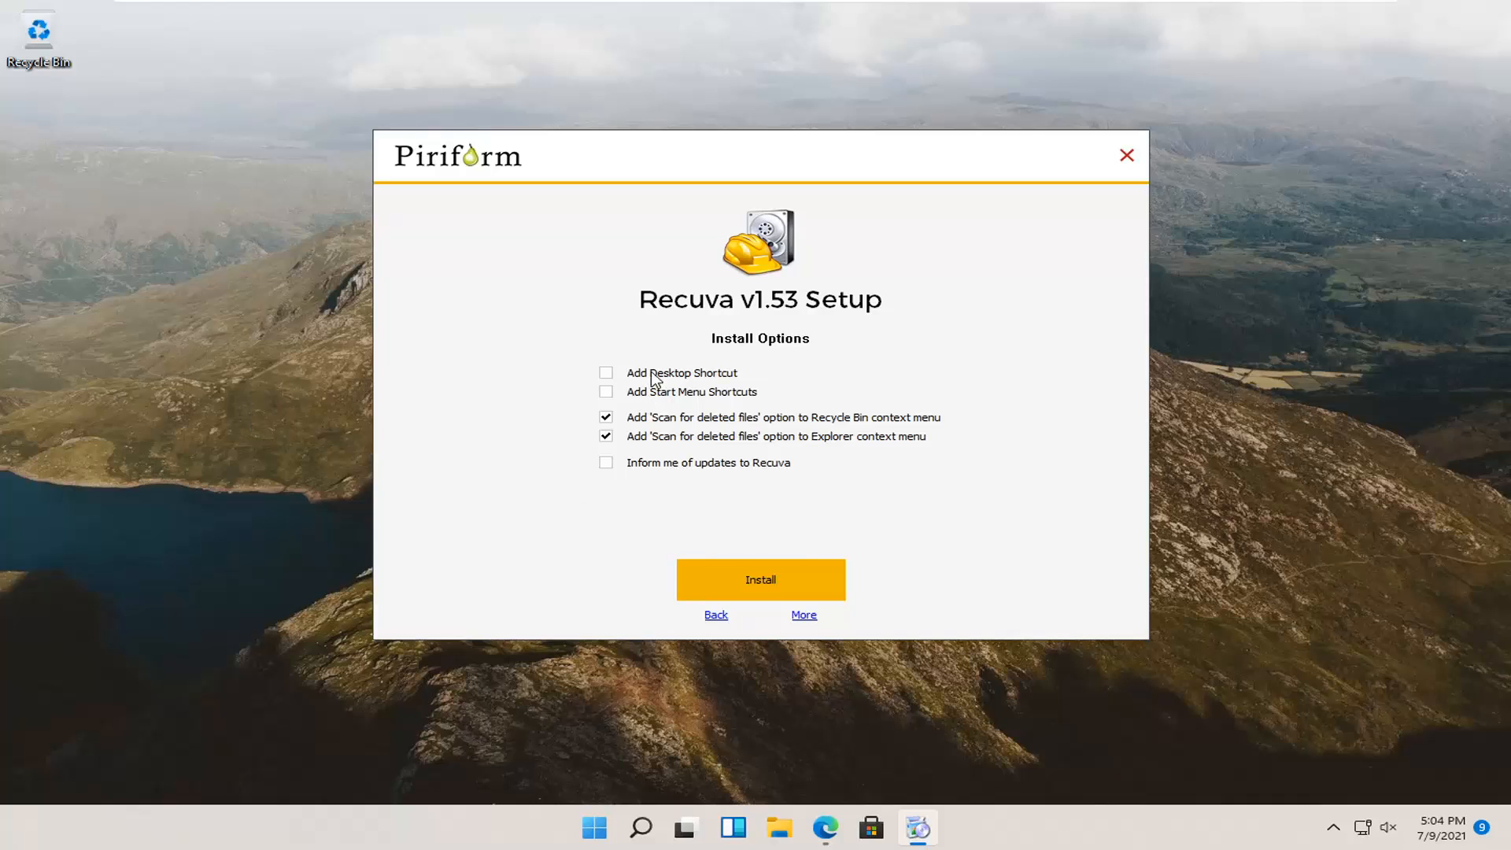
{"action": "left_click", "coordinate": [657, 418]}
{"action": "left_click", "coordinate": [644, 438]}
{"action": "left_click", "coordinate": [608, 372]}
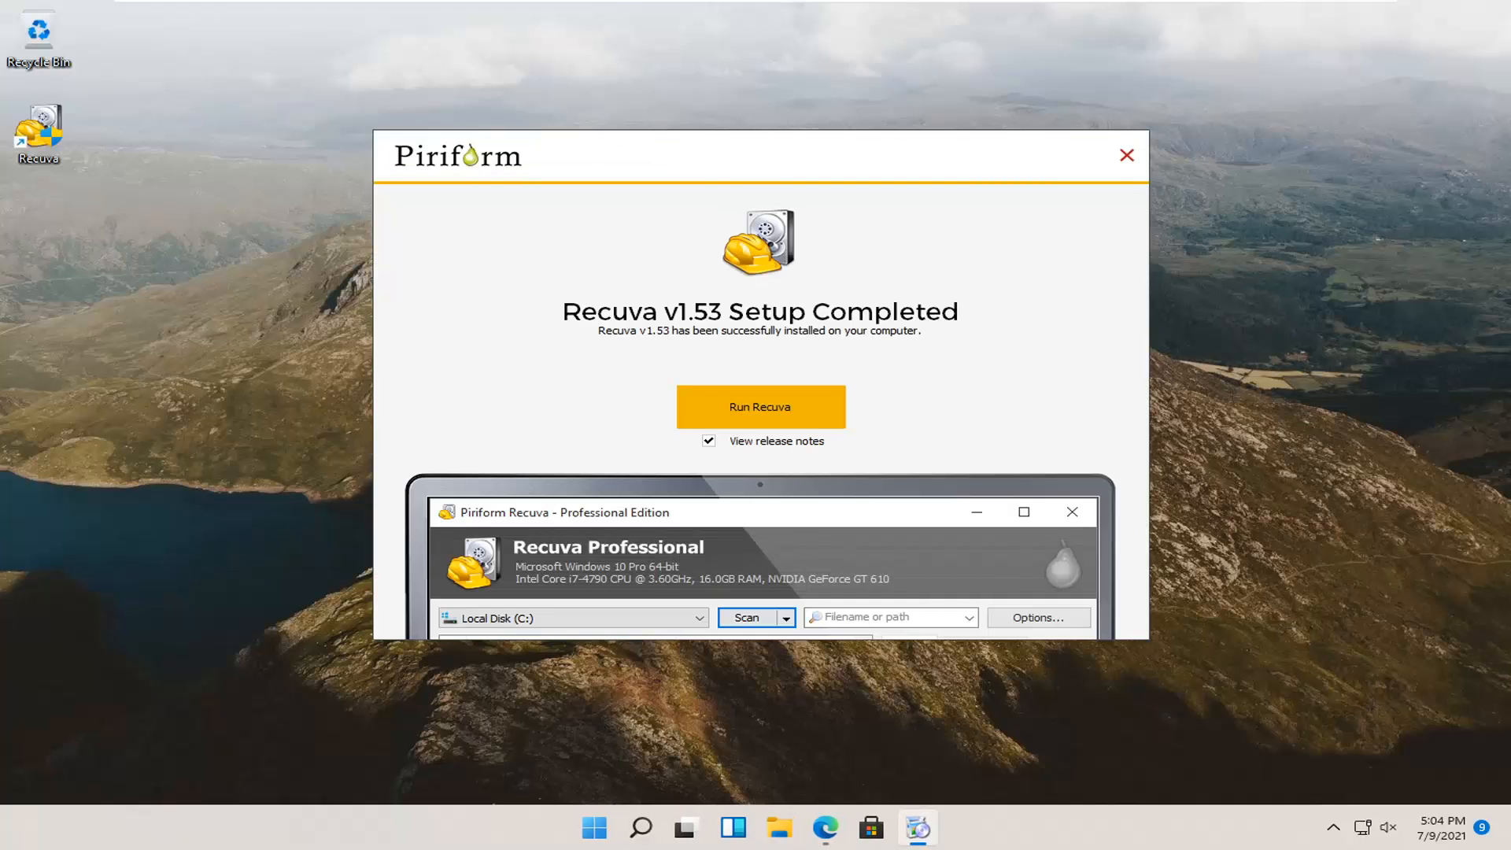
Step: Launch Recuva without viewing the release notes and proceed past the wizard's welcome page
{"action": "left_click", "coordinate": [711, 443]}
{"action": "left_click", "coordinate": [748, 411]}
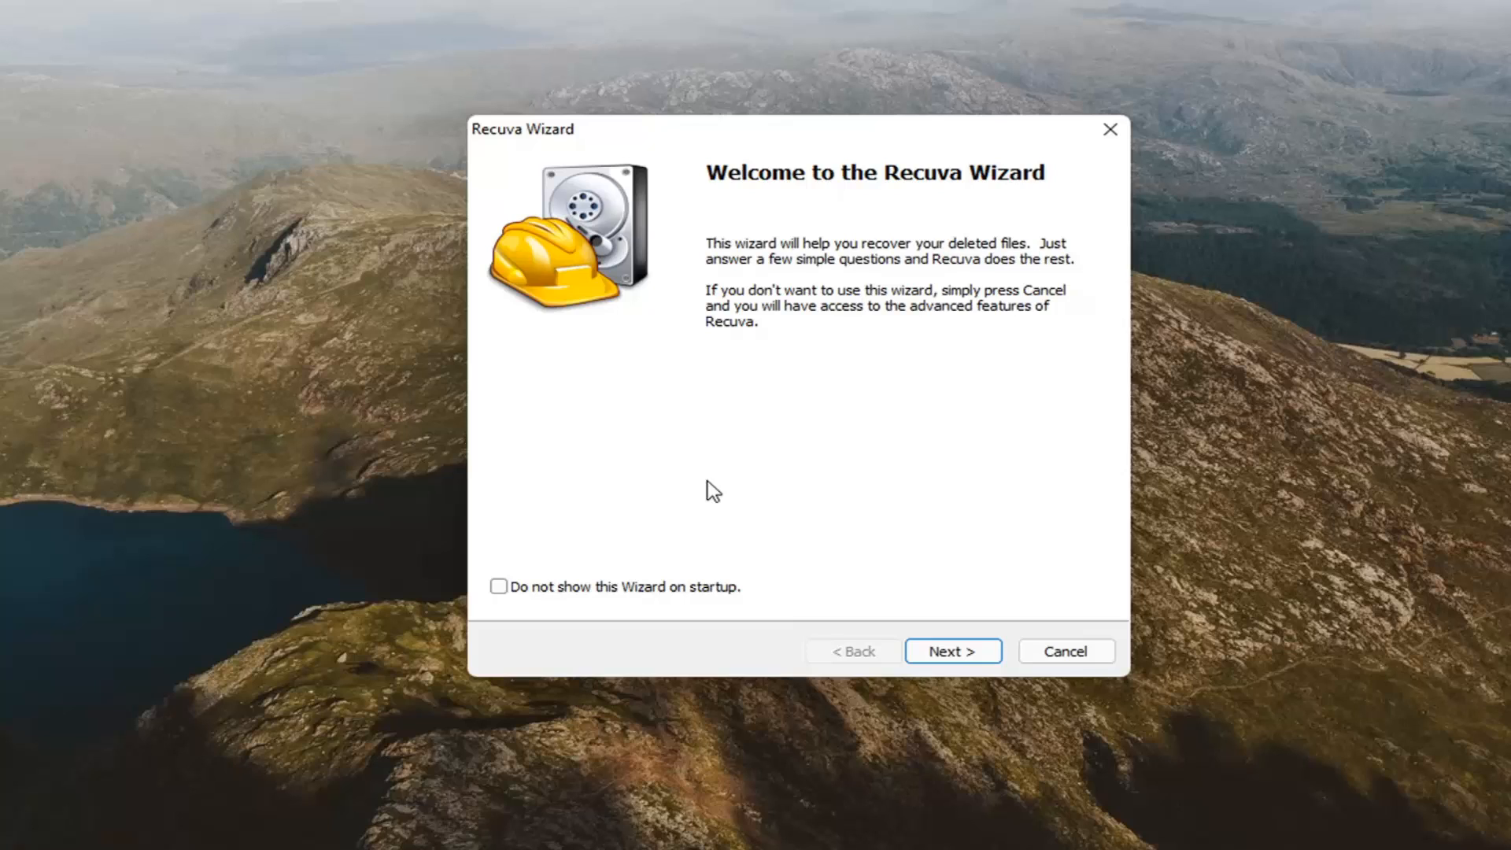
{"action": "left_click", "coordinate": [965, 658]}
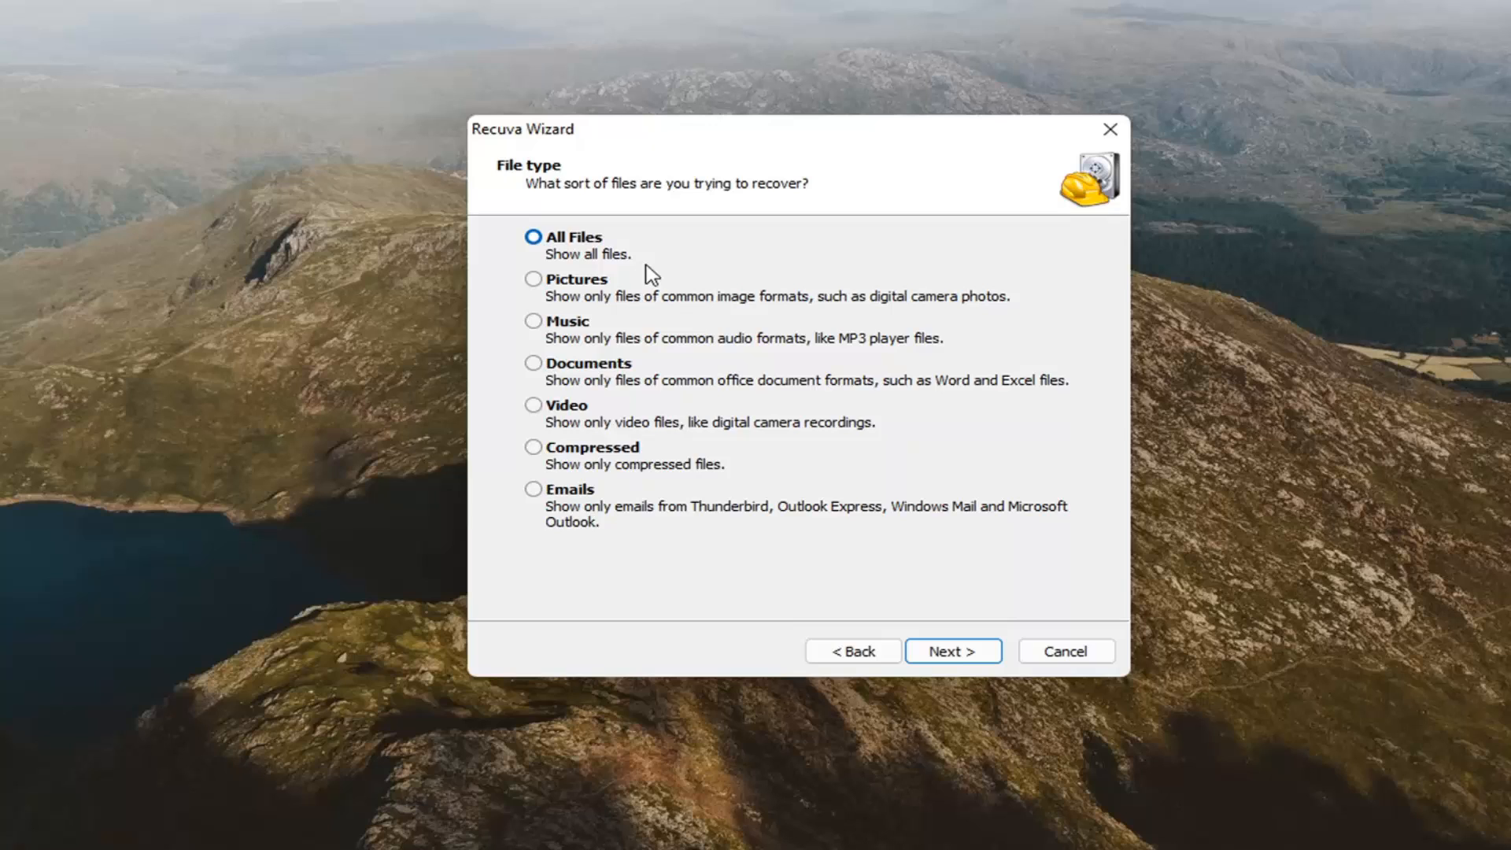
Step: Scan for all file types with the location set to "I'm not sure" and no deep scan, and dismiss the drive warning
{"action": "left_click", "coordinate": [951, 655]}
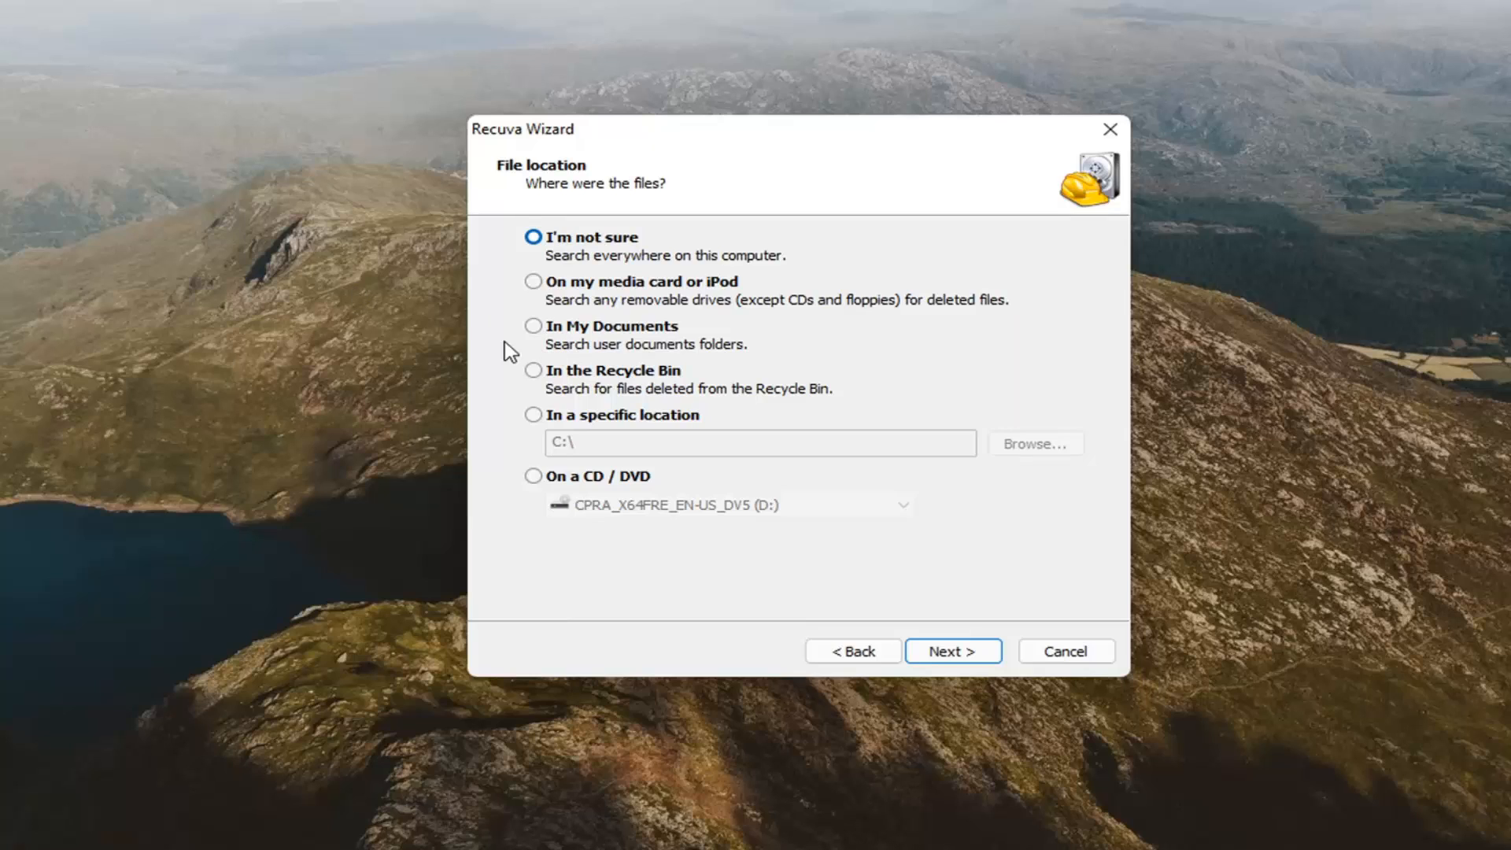
{"action": "left_click", "coordinate": [554, 378]}
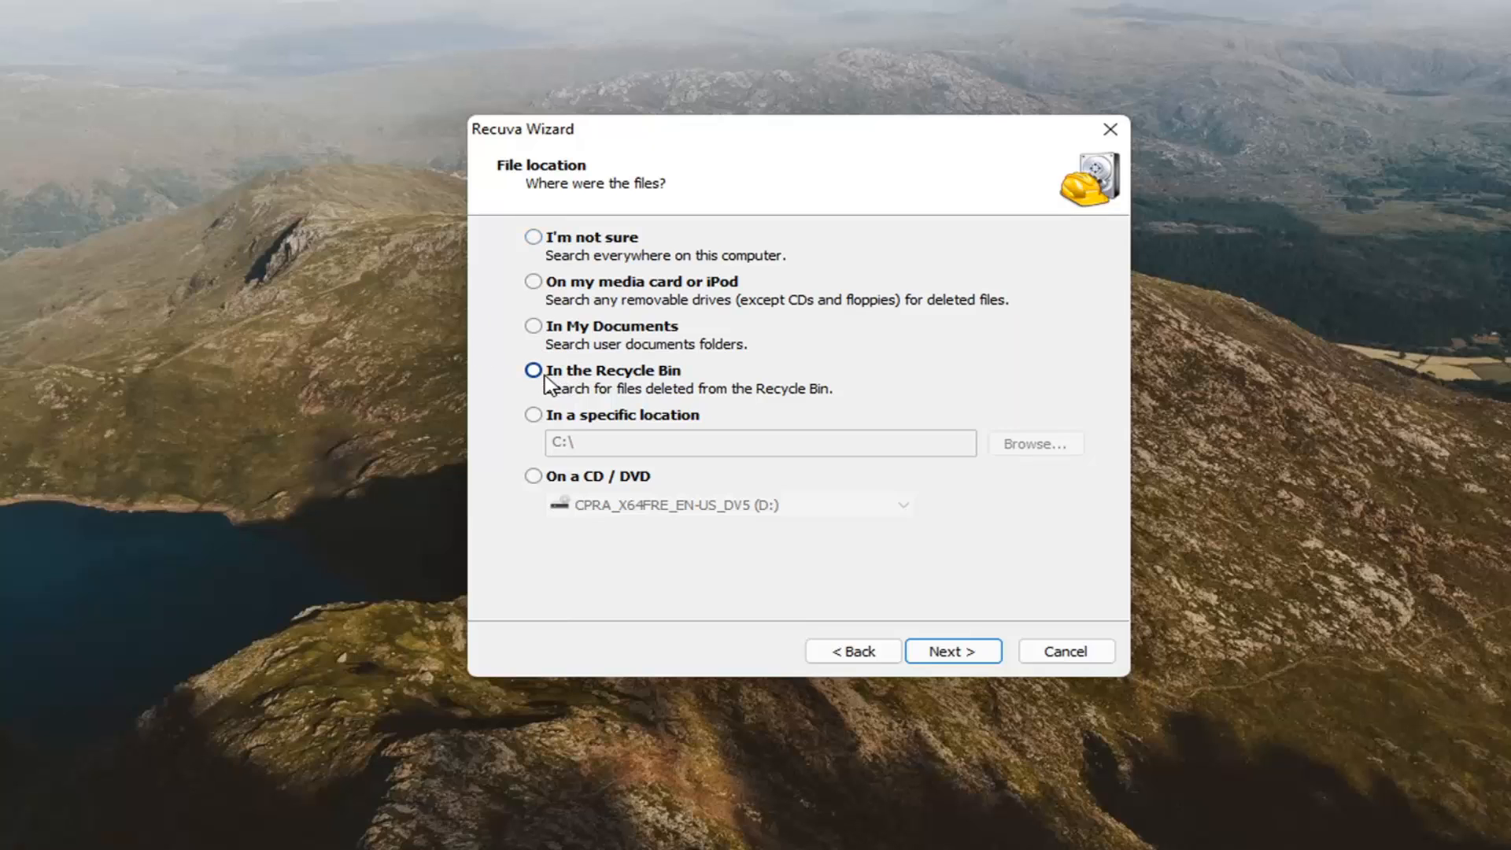
{"action": "left_click", "coordinate": [536, 330]}
{"action": "left_click", "coordinate": [534, 241]}
{"action": "left_click", "coordinate": [947, 654]}
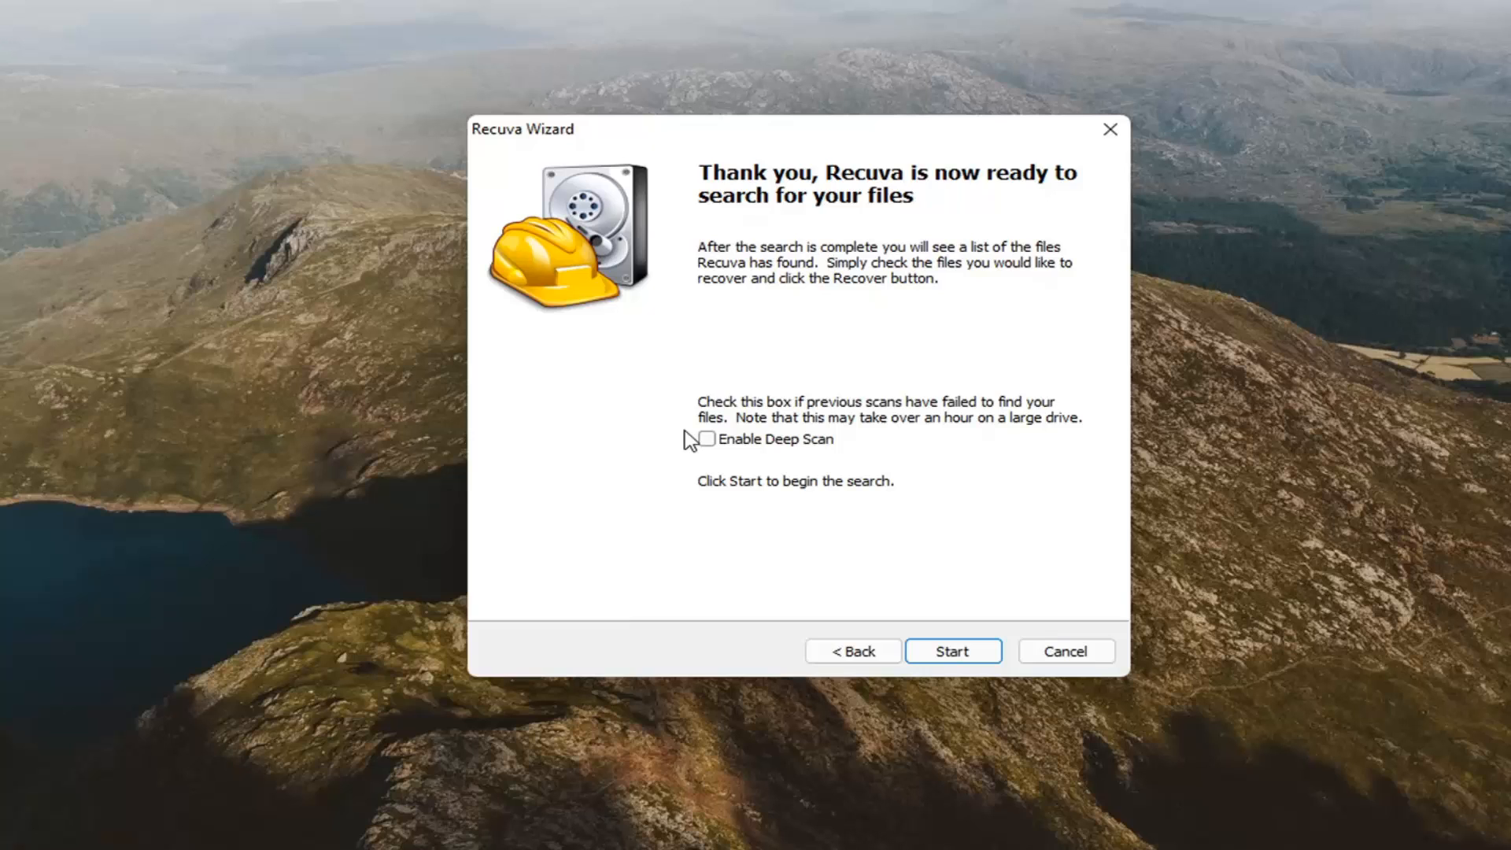
{"action": "left_click", "coordinate": [953, 651]}
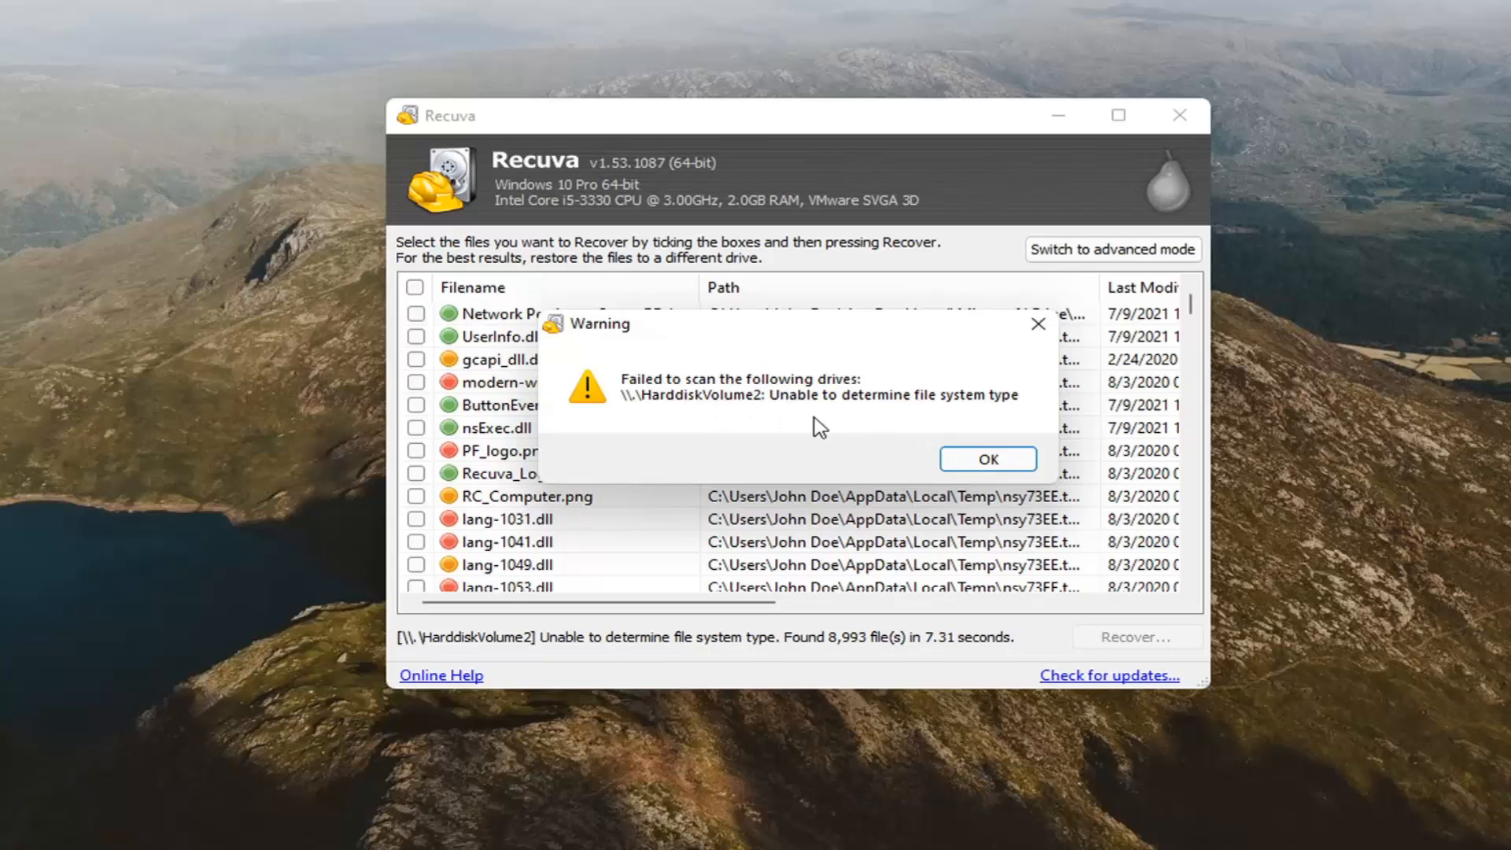
{"action": "left_click", "coordinate": [993, 459]}
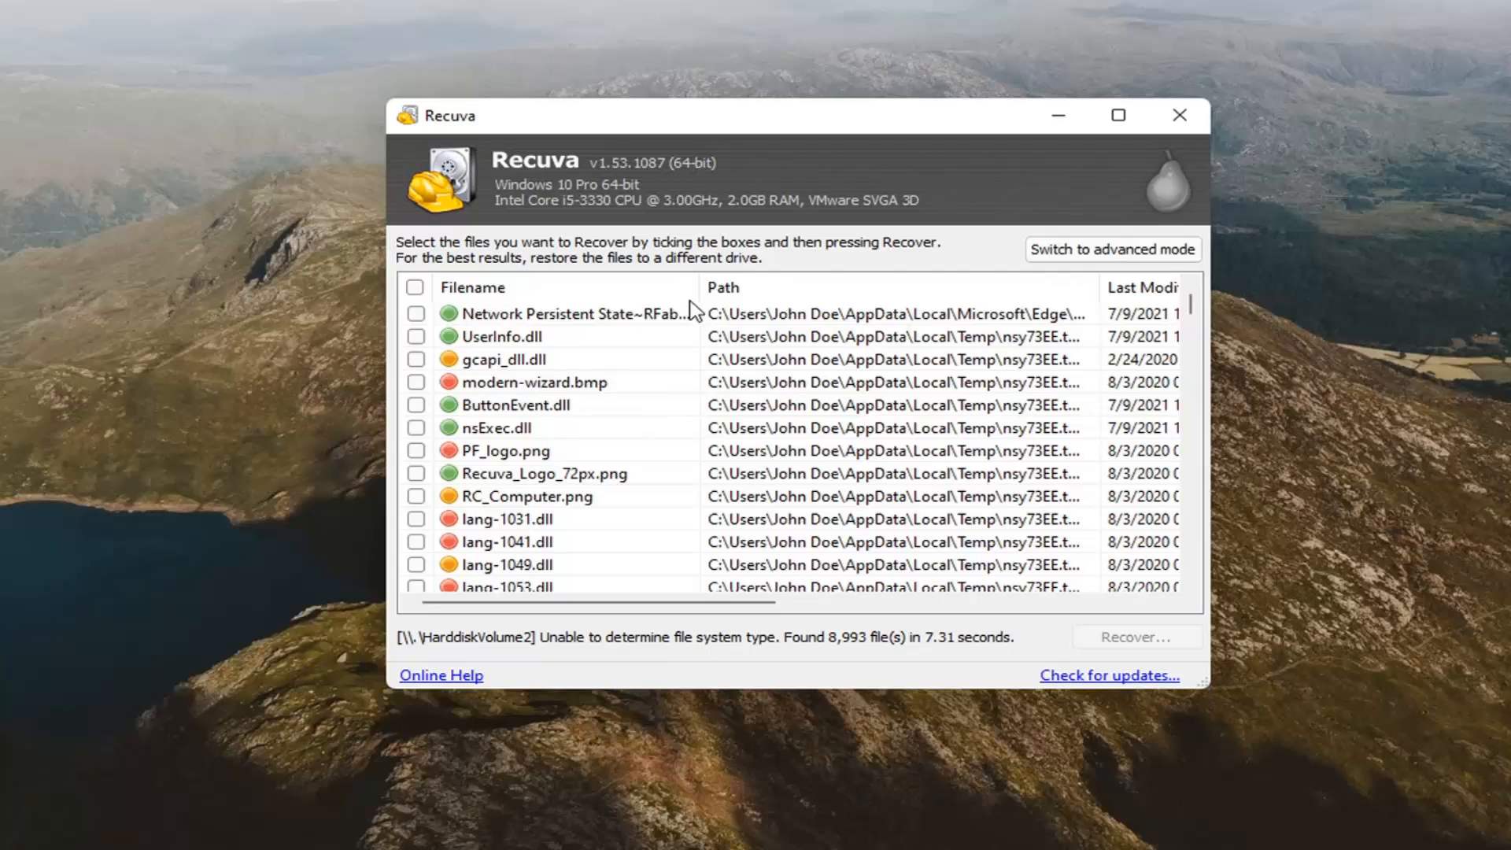
Step: Enlarge the Recuva window and widen the Filename and Path columns of the results list
{"action": "left_click_drag", "start_coordinate": [699, 286], "coordinate": [752, 286]}
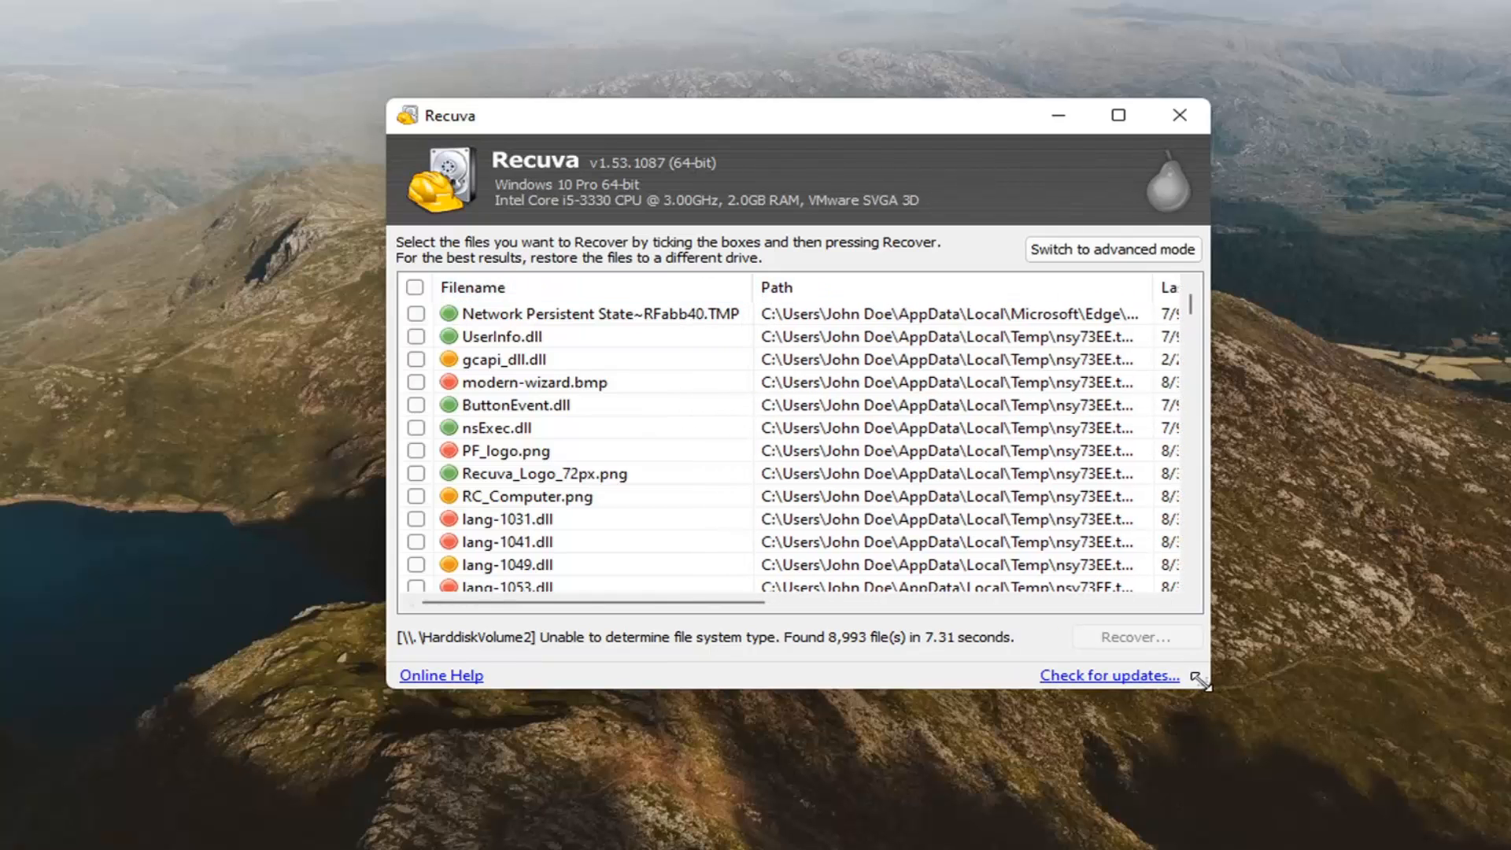
{"action": "left_click_drag", "start_coordinate": [1208, 686], "coordinate": [1424, 768]}
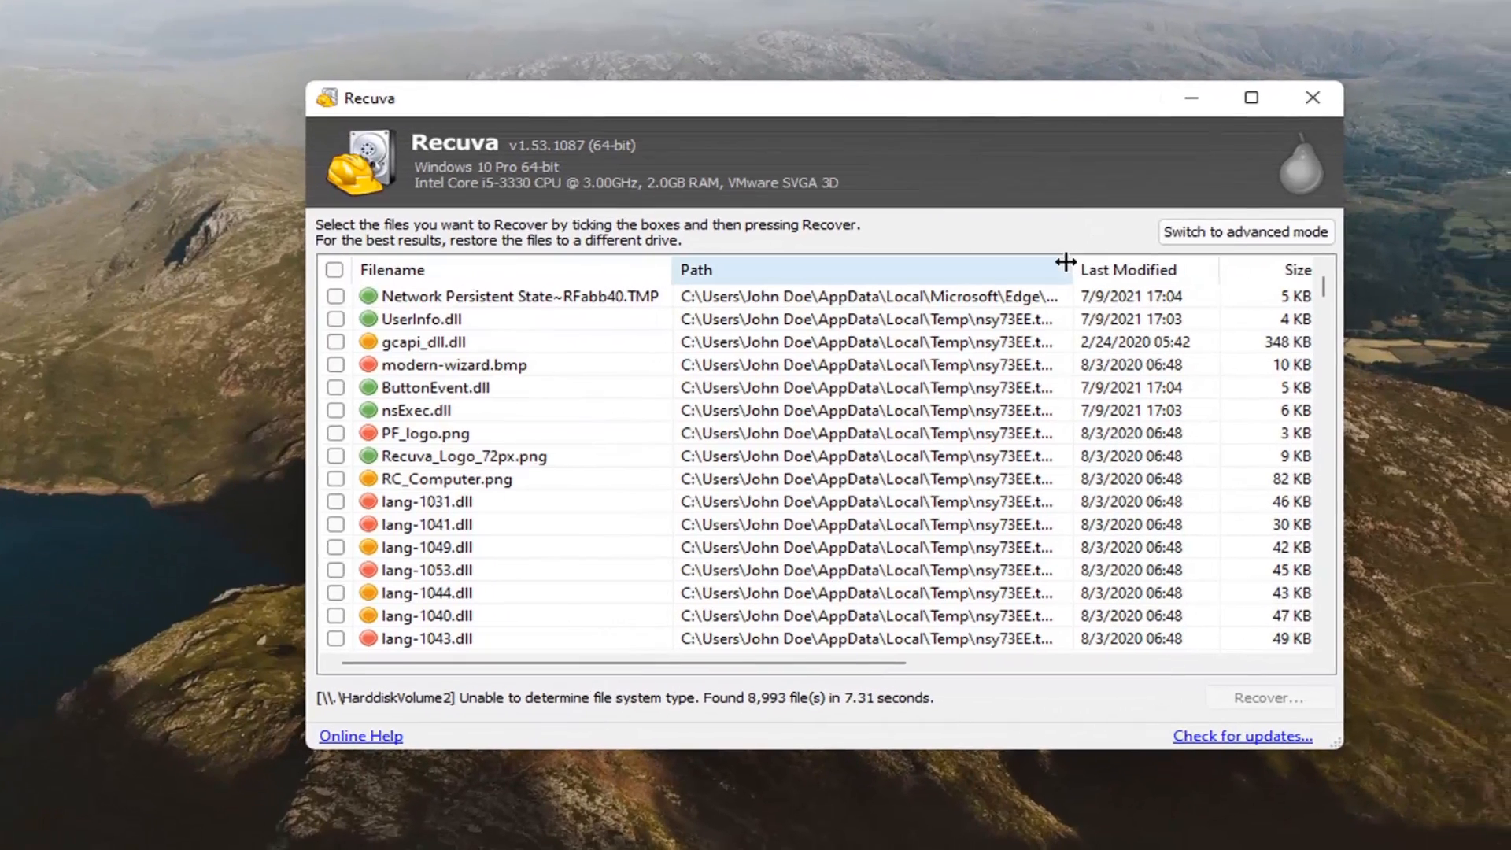
{"action": "left_click_drag", "start_coordinate": [1128, 272], "coordinate": [1241, 303]}
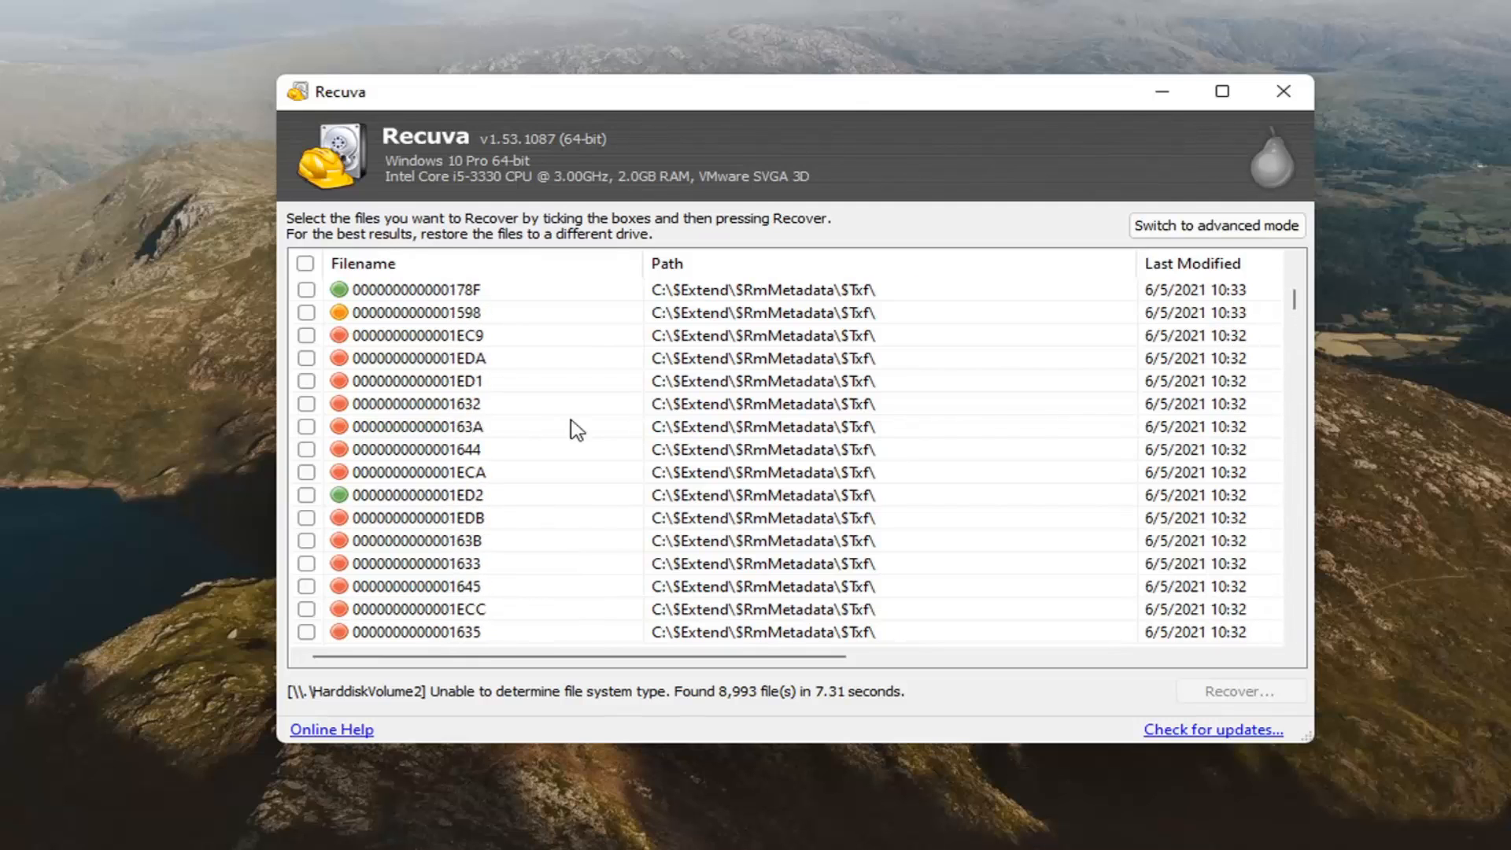
Step: Sort the found files by path and examine their locations, modification dates, recovery states and comments
{"action": "scroll", "coordinate": [526, 405], "scroll_direction": "up", "scroll_amount": 20}
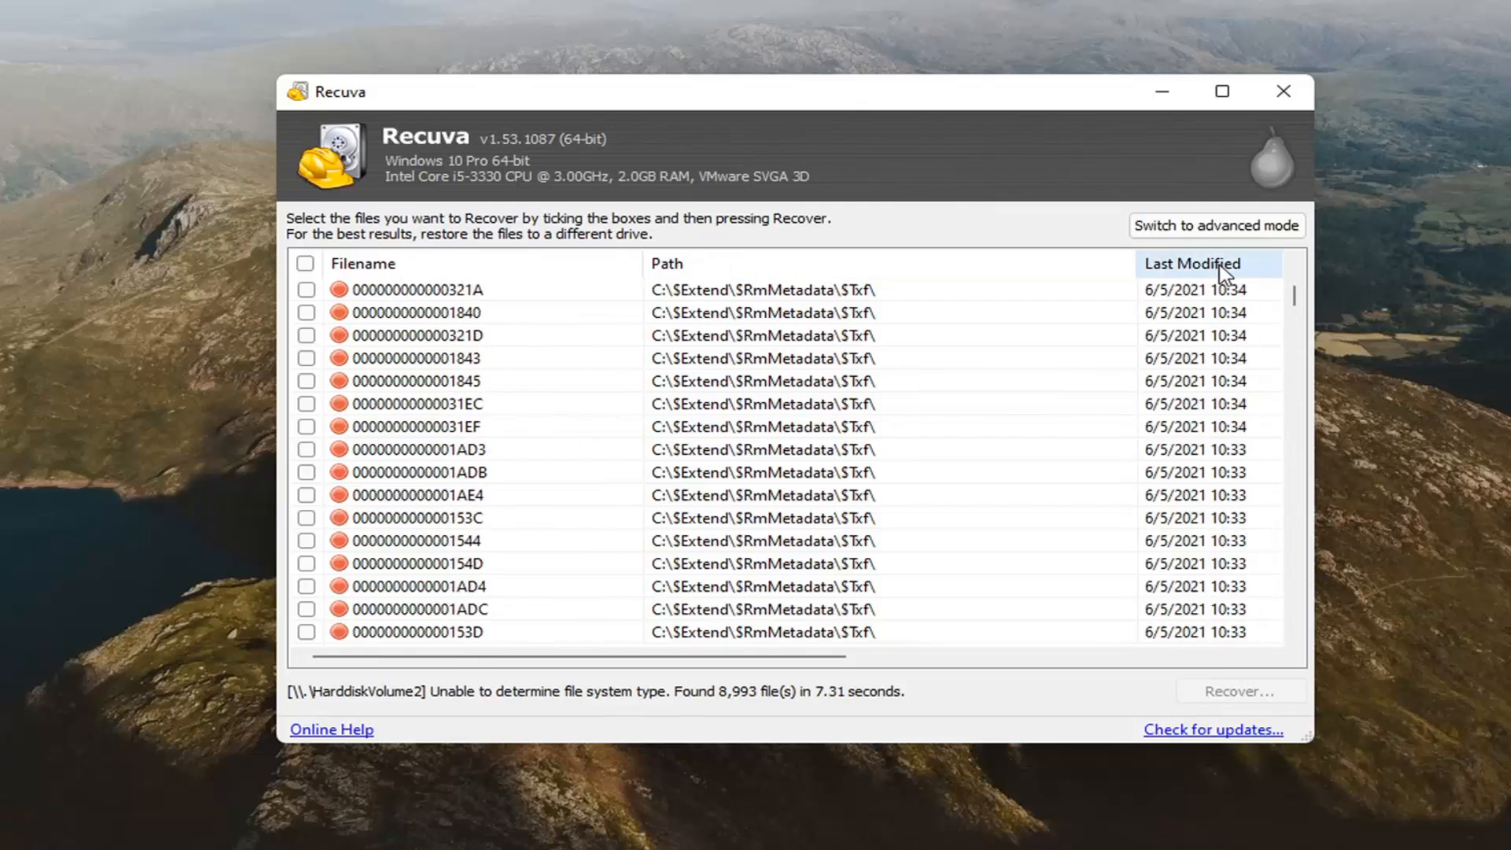
{"action": "left_click", "coordinate": [712, 266]}
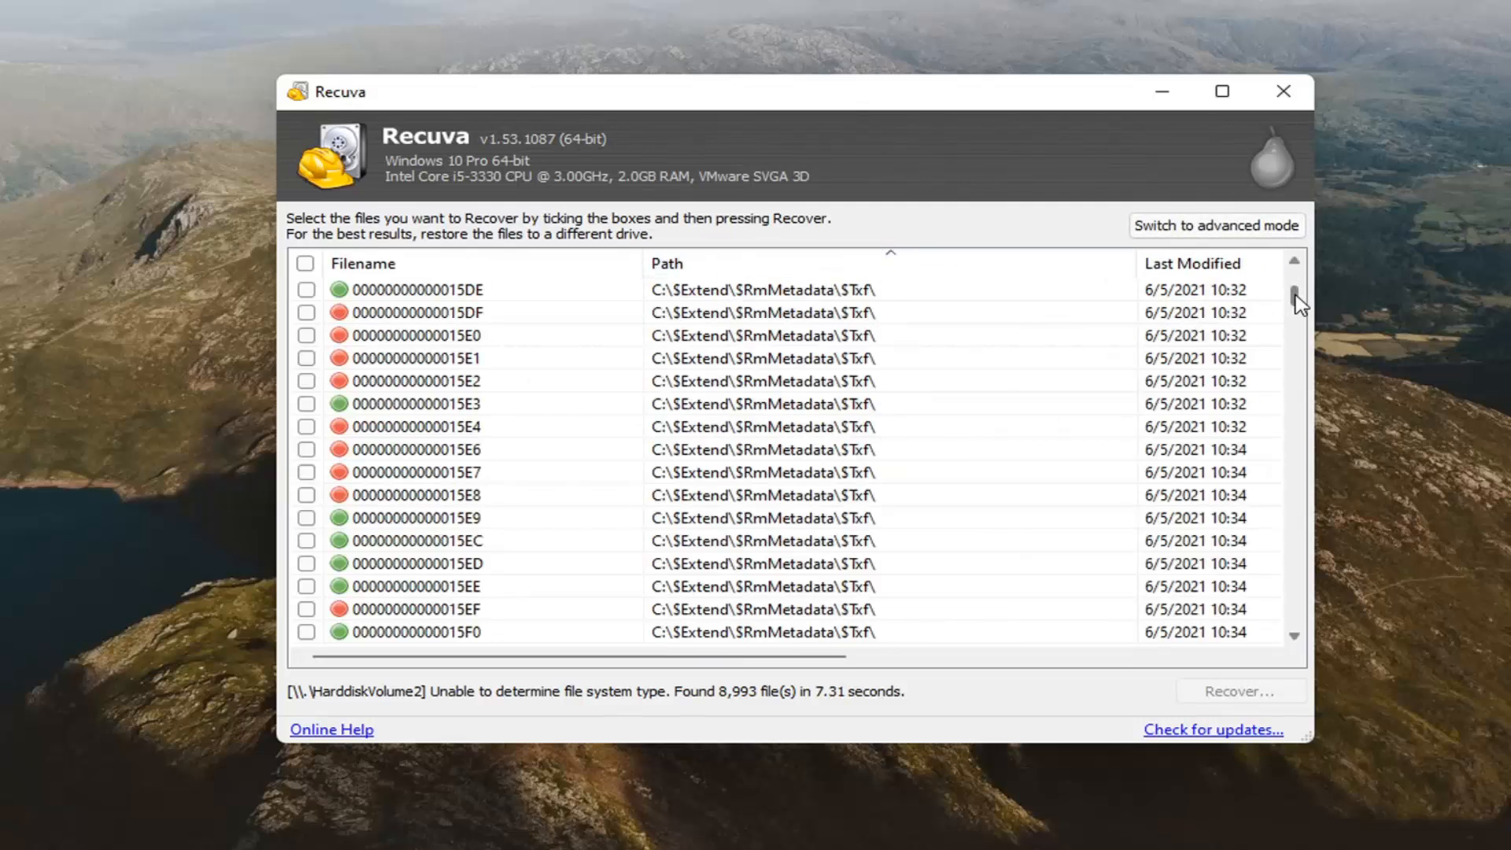
{"action": "left_click_drag", "start_coordinate": [1296, 294], "coordinate": [1269, 624]}
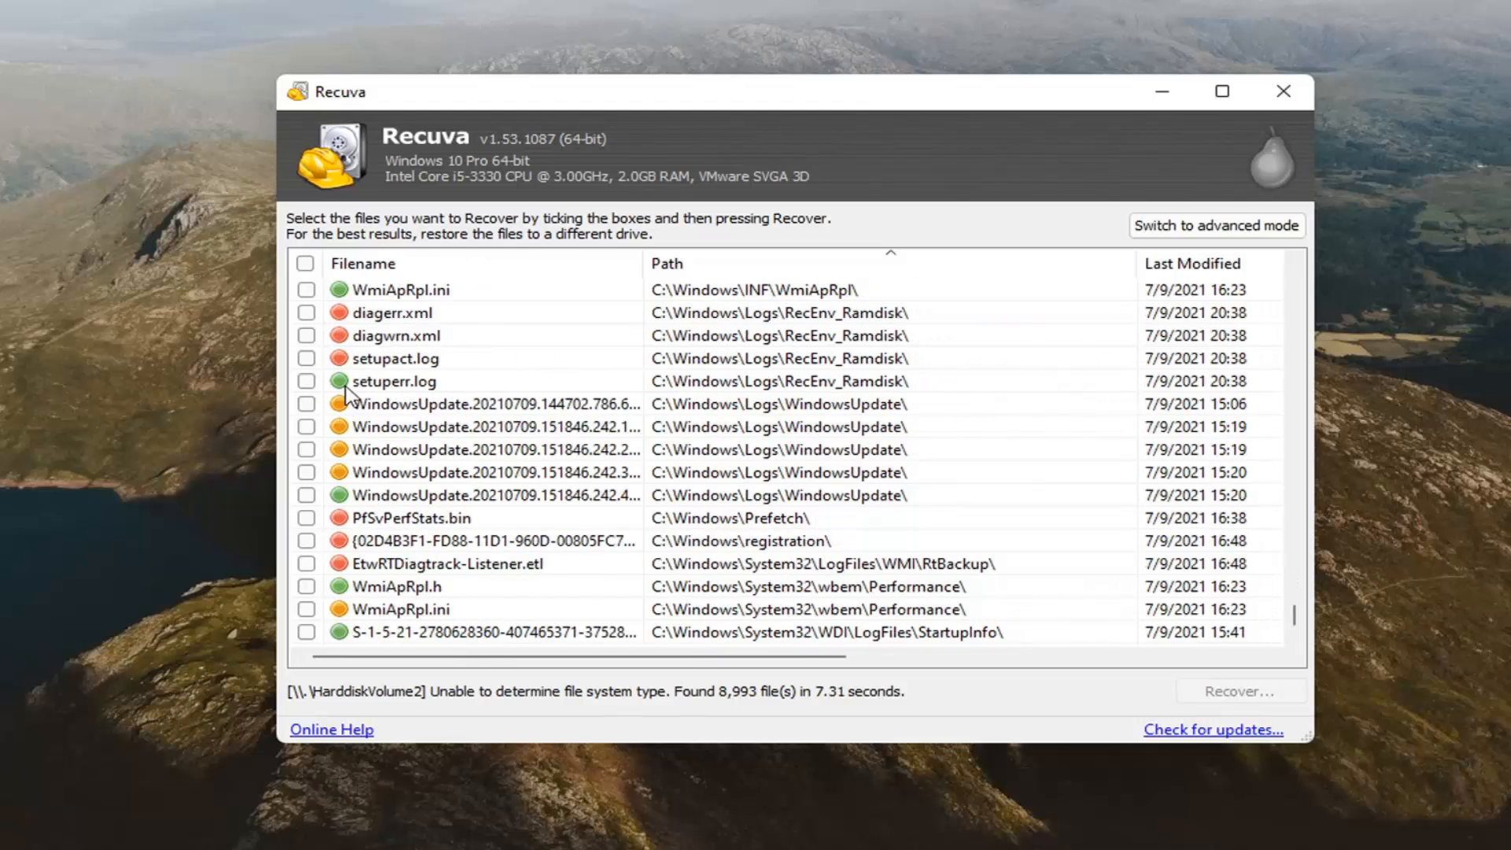
{"action": "scroll", "coordinate": [456, 453], "scroll_direction": "up", "scroll_amount": 5}
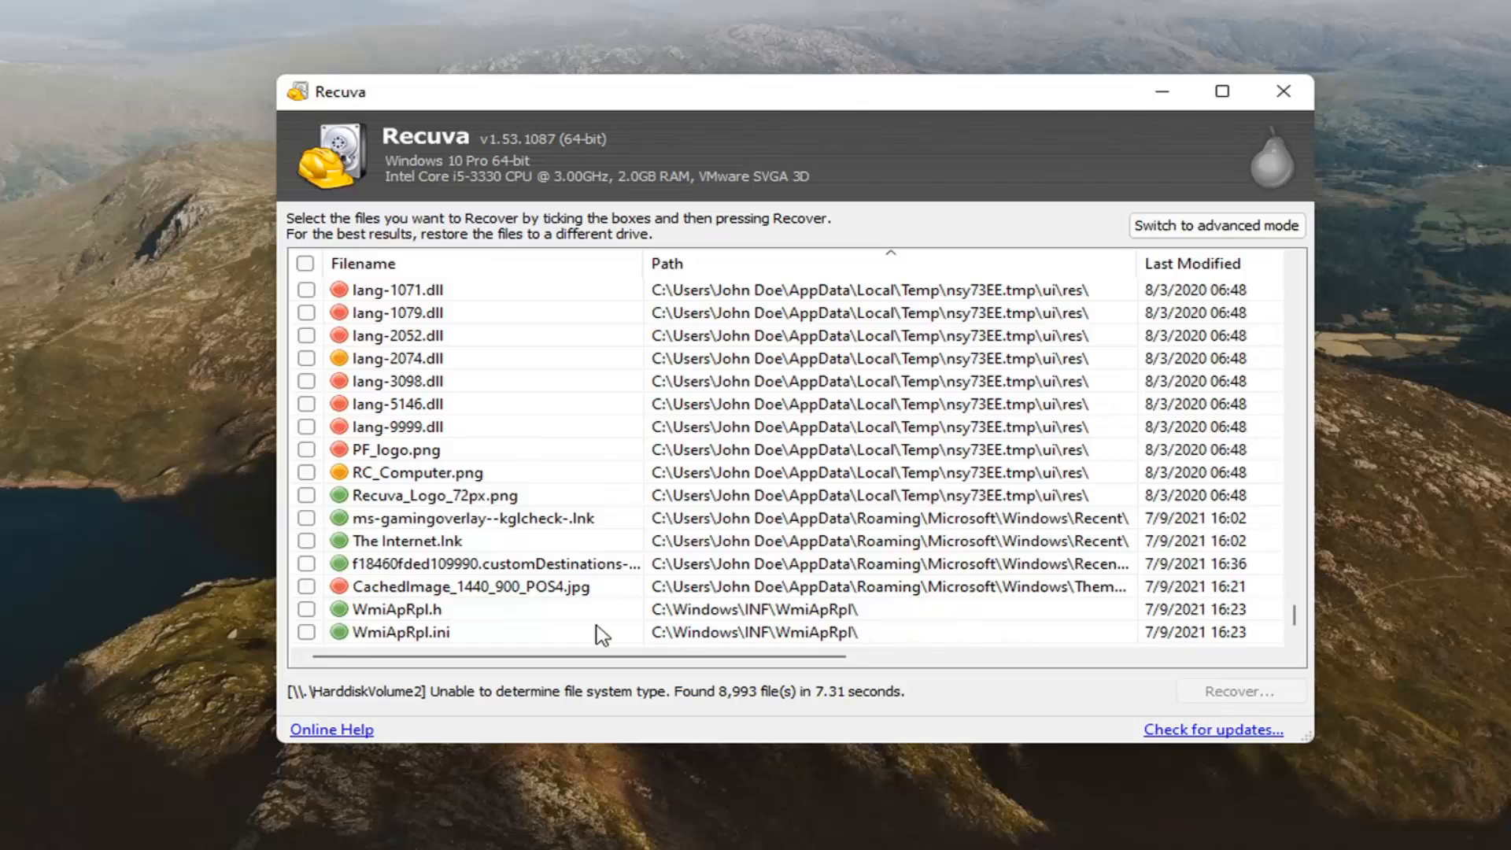
{"action": "left_click_drag", "start_coordinate": [692, 658], "coordinate": [1047, 661]}
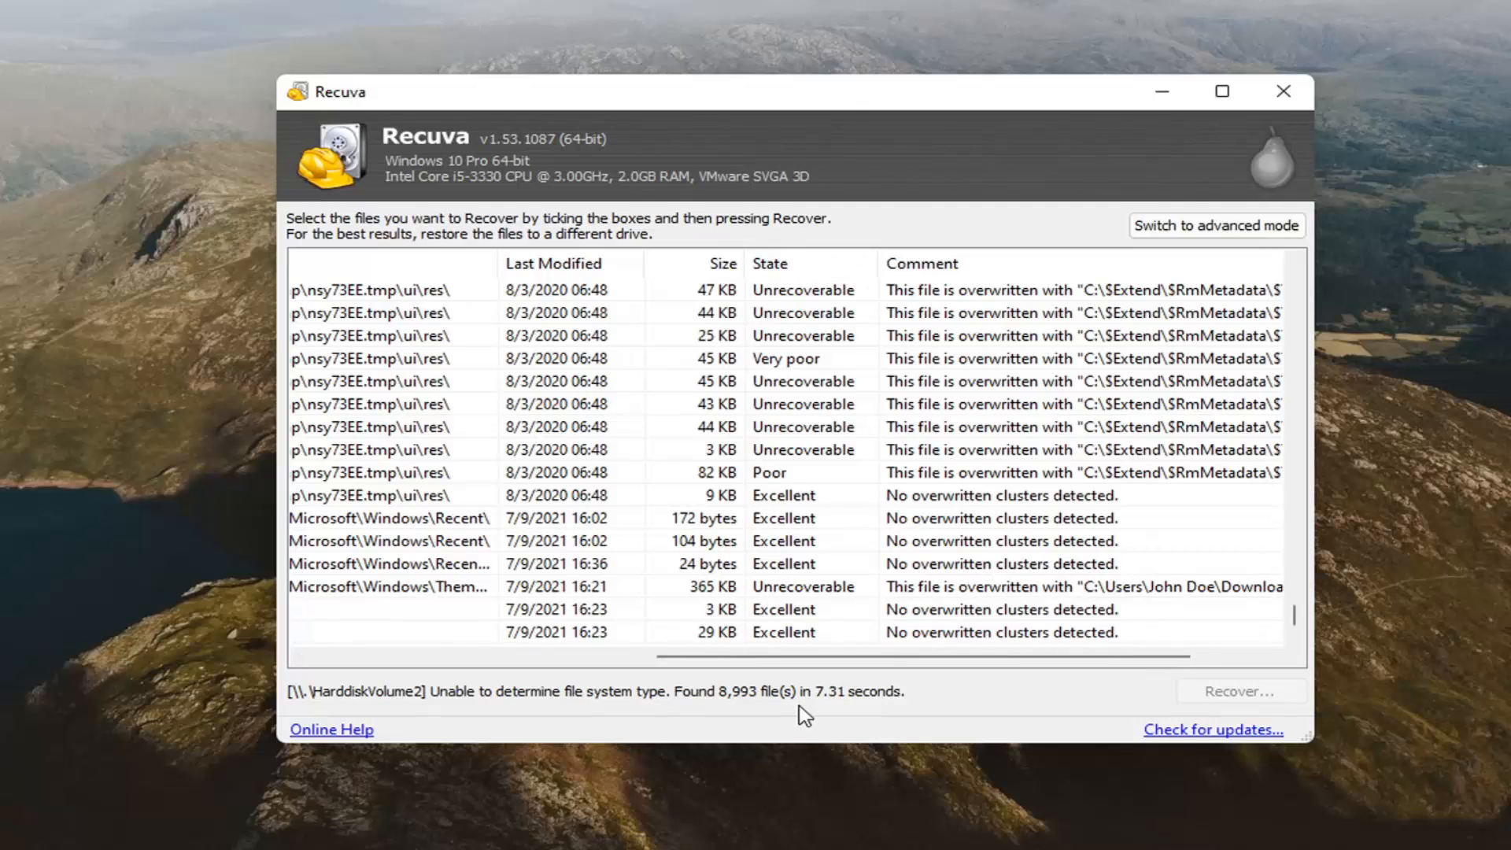
{"action": "left_click_drag", "start_coordinate": [802, 667], "coordinate": [402, 590]}
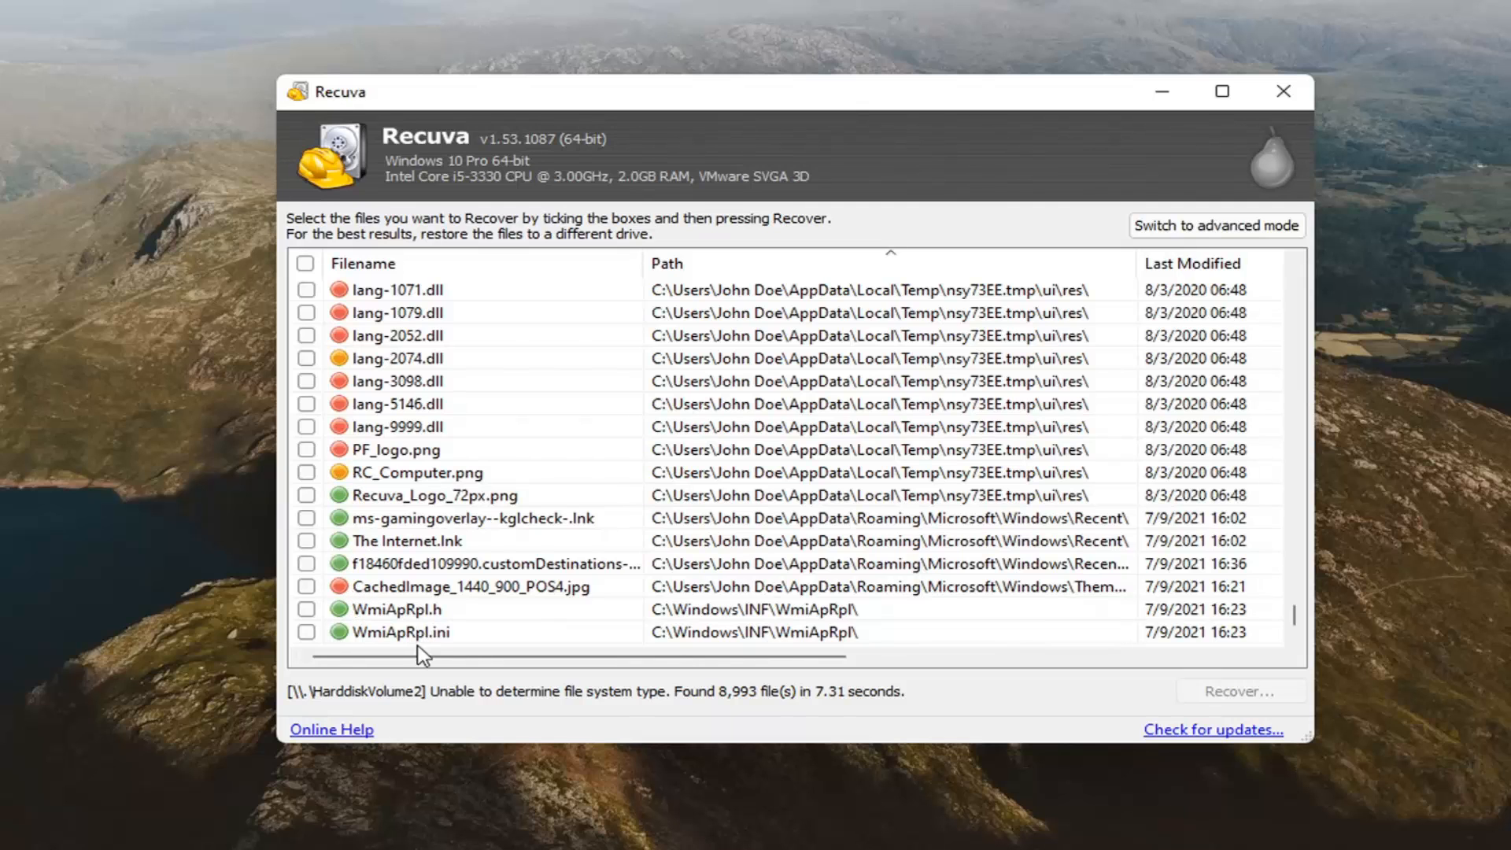
Step: Select RC_Computer.png in the results and examine its size, recovery state and comment
{"action": "left_click_drag", "start_coordinate": [422, 655], "coordinate": [361, 512]}
{"action": "left_click", "coordinate": [1149, 478]}
{"action": "left_click_drag", "start_coordinate": [739, 660], "coordinate": [1057, 660]}
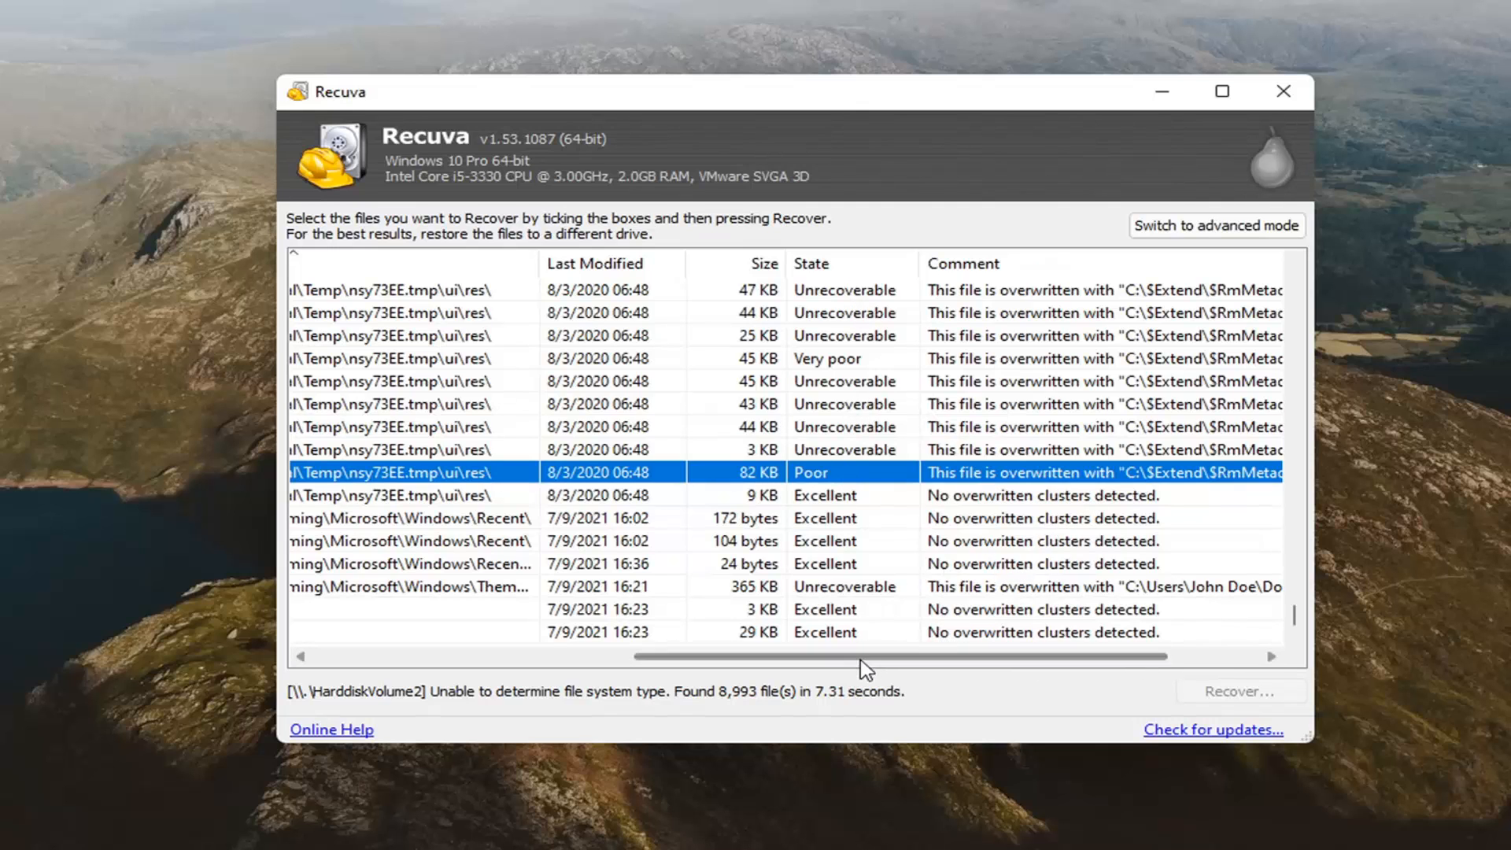
{"action": "left_click_drag", "start_coordinate": [866, 669], "coordinate": [543, 665]}
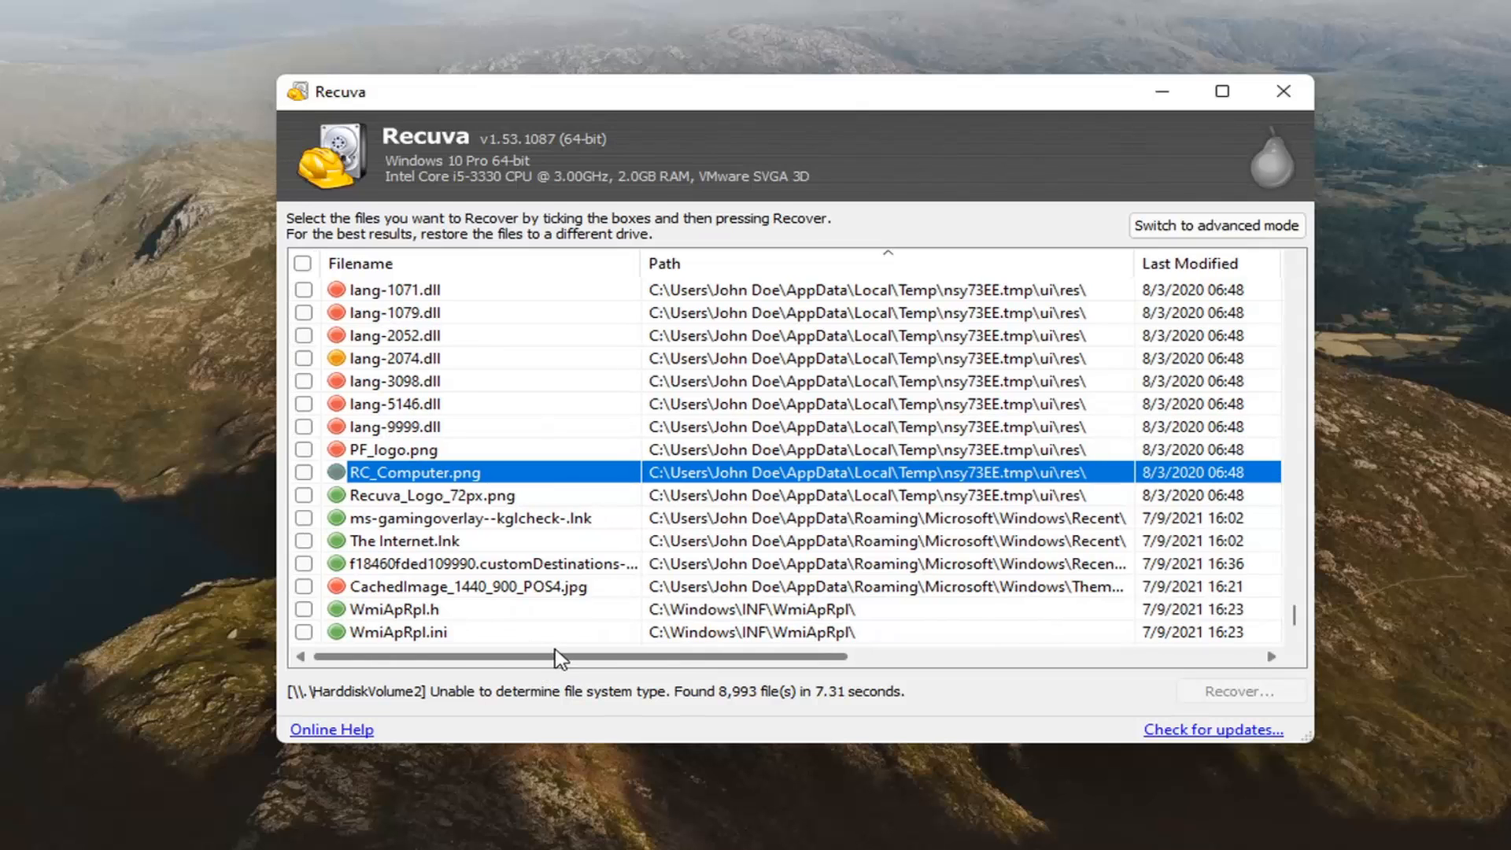
Step: Mark only The Internet.lnk in the scan results for recovery
{"action": "left_click", "coordinate": [438, 519]}
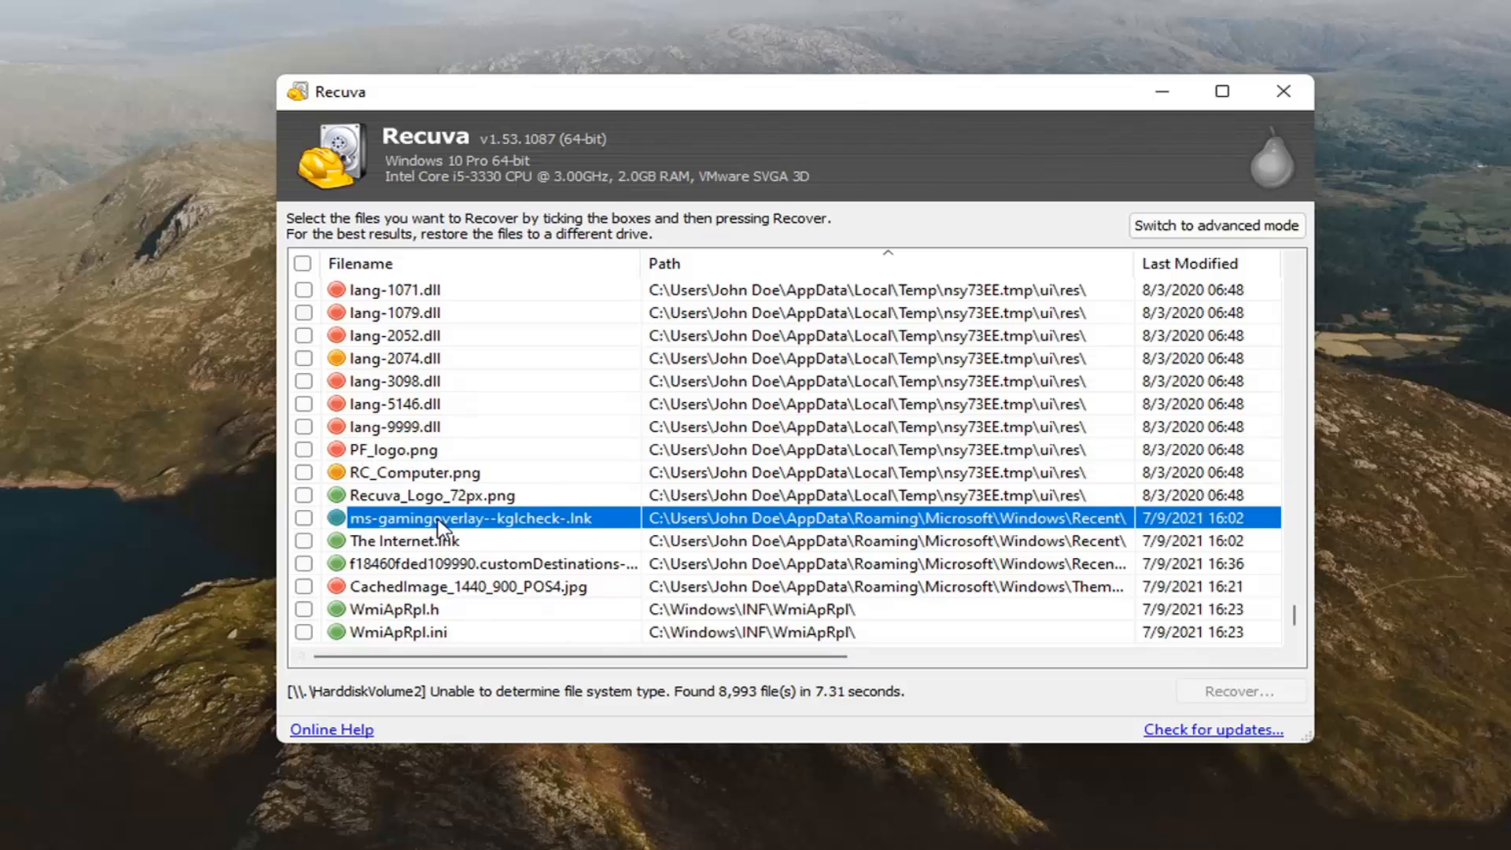
{"action": "scroll", "coordinate": [415, 533], "scroll_direction": "down", "scroll_amount": 1}
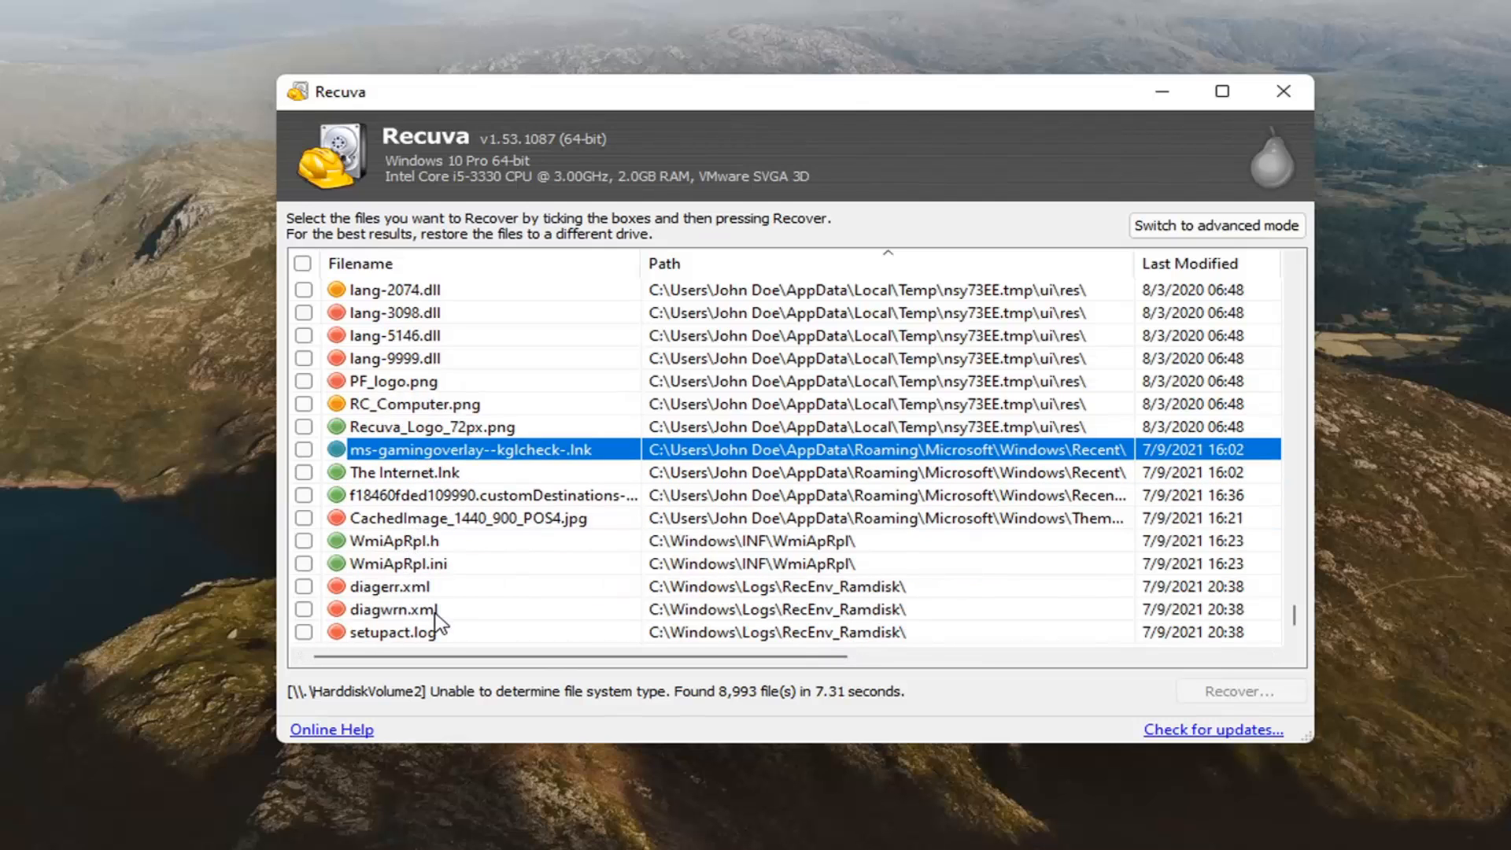
{"action": "left_click", "coordinate": [444, 473]}
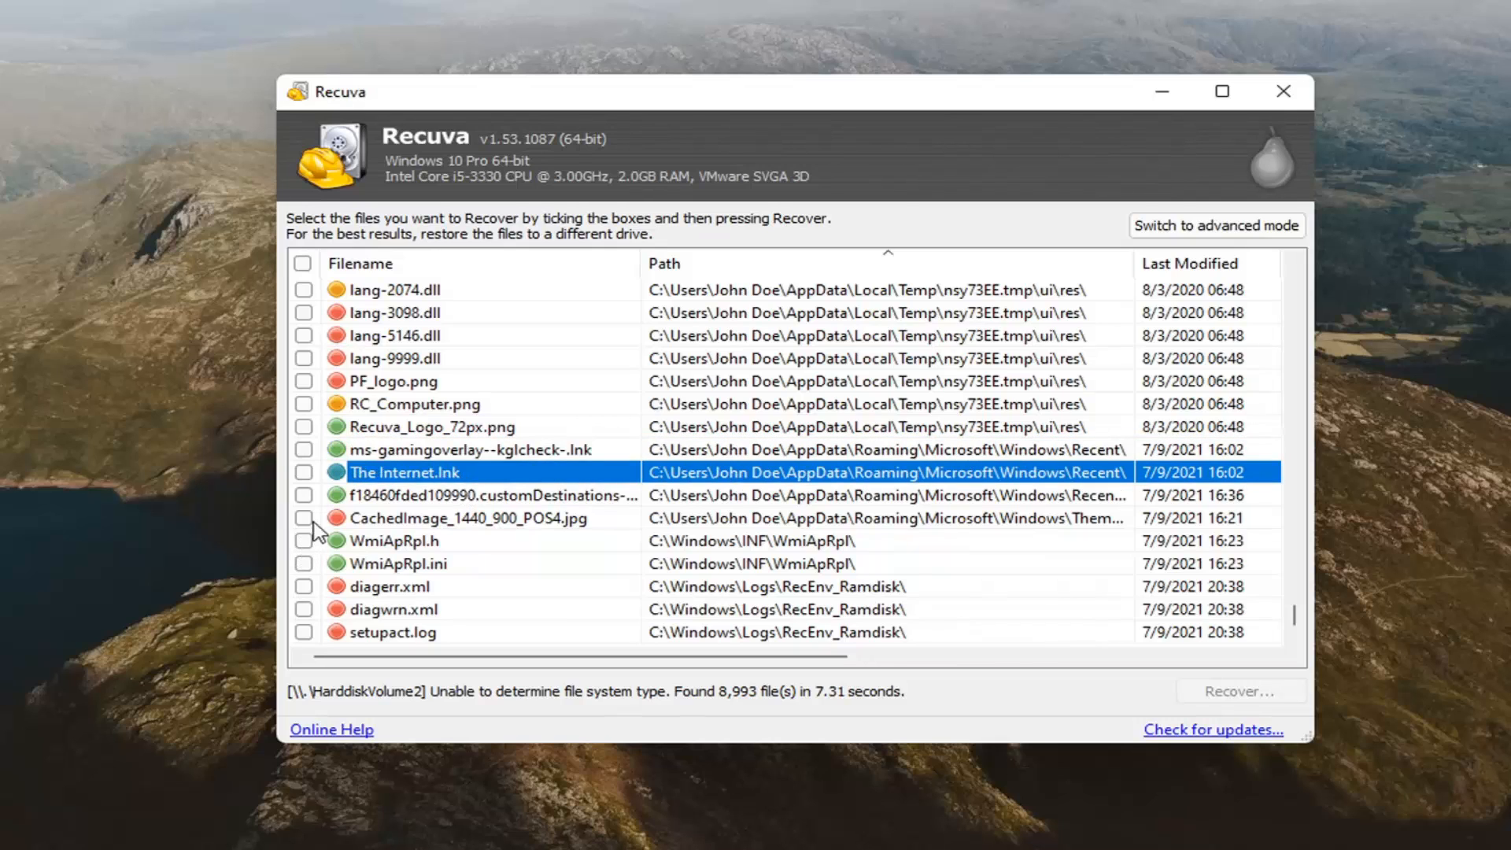
{"action": "left_click", "coordinate": [304, 473]}
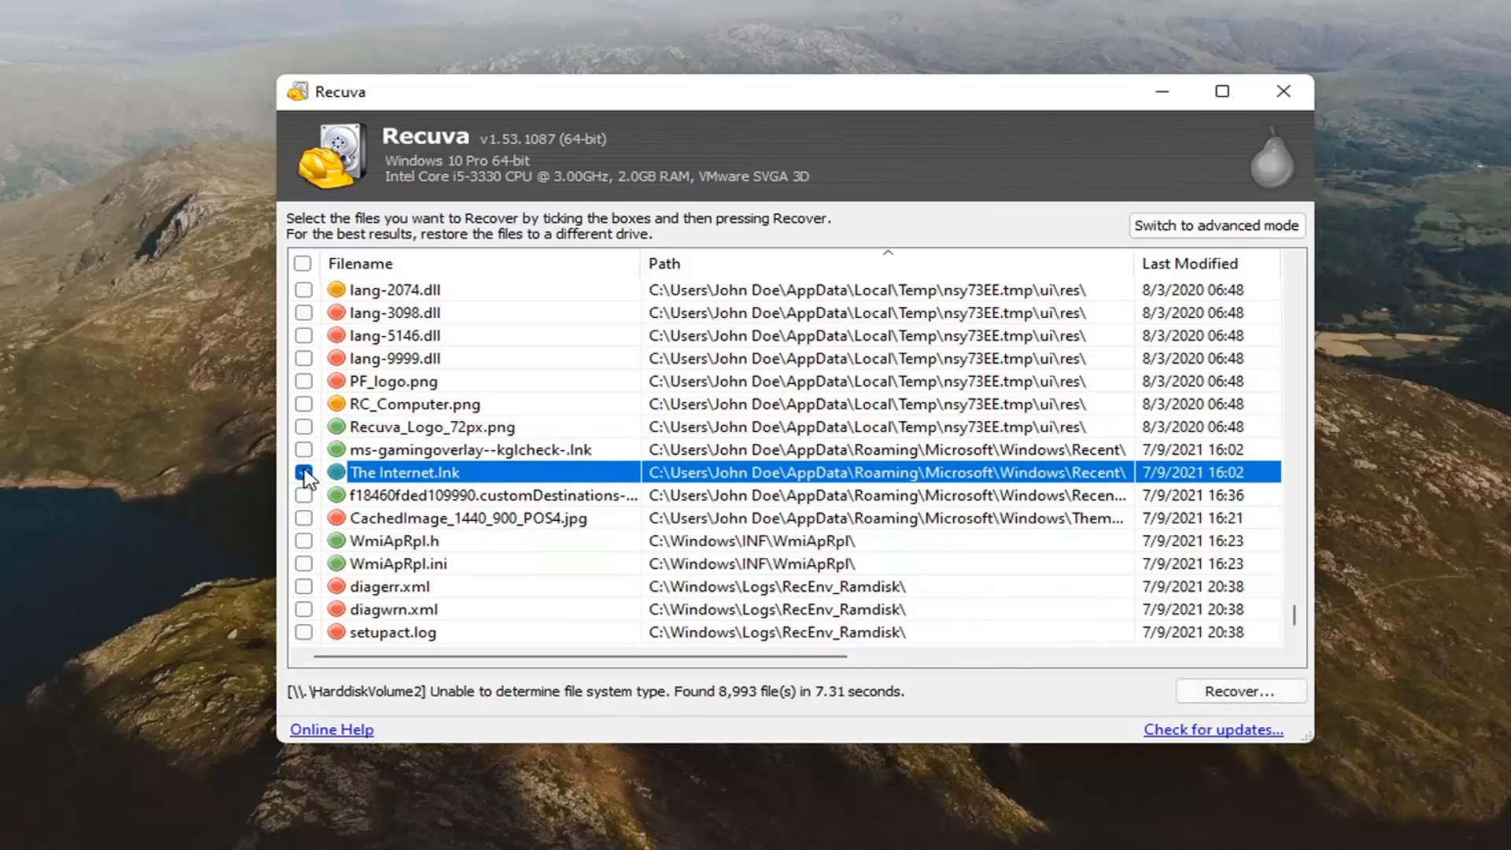
Step: Recover the marked file to the Desktop folder under This PC, accept restoring to the same drive, and dismiss the completion report
{"action": "left_click", "coordinate": [1222, 693]}
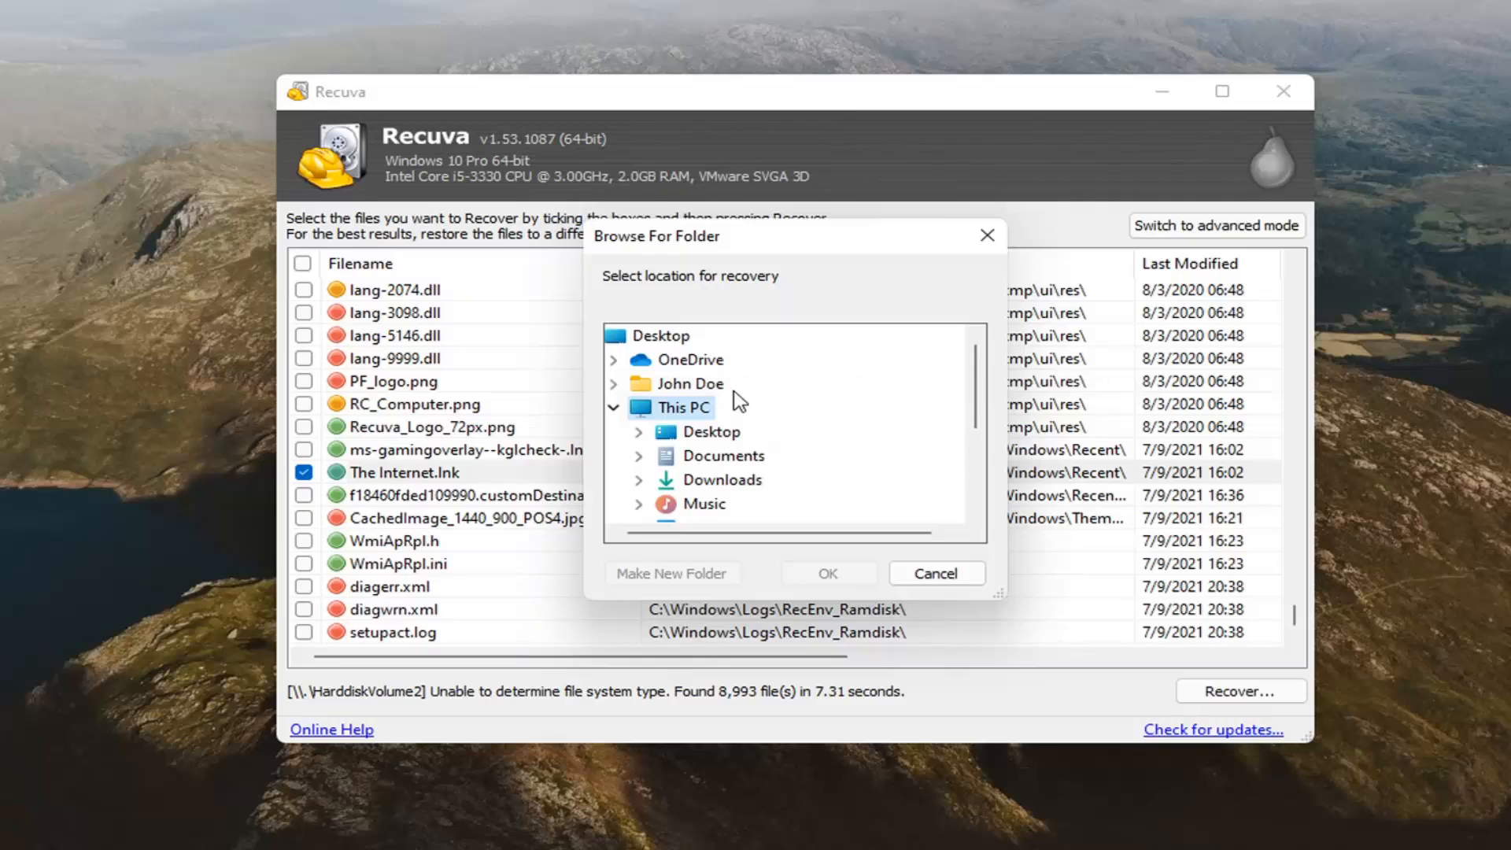
{"action": "left_click", "coordinate": [692, 431]}
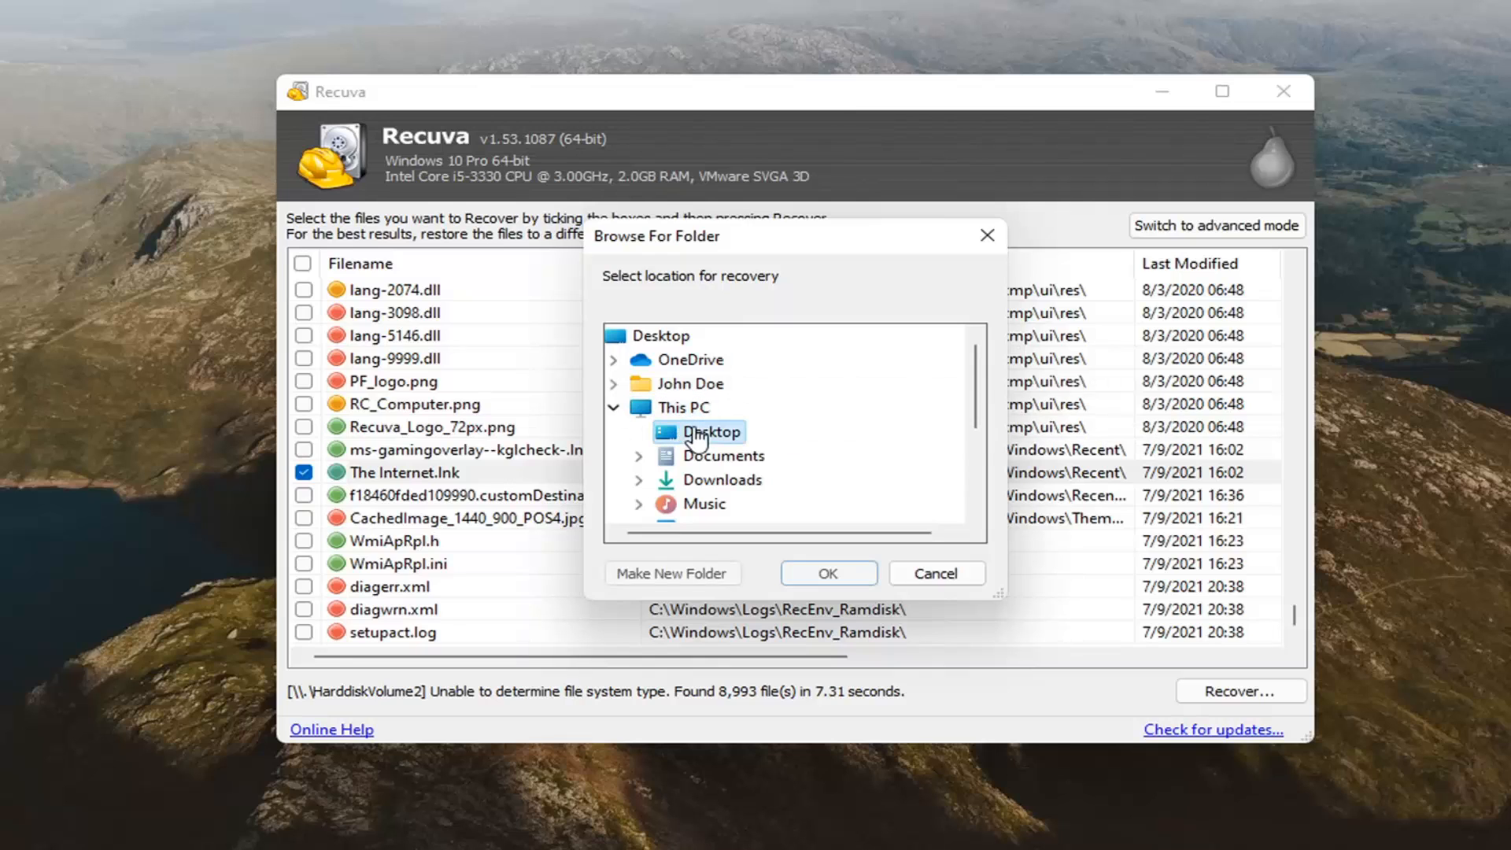
{"action": "left_click", "coordinate": [830, 574]}
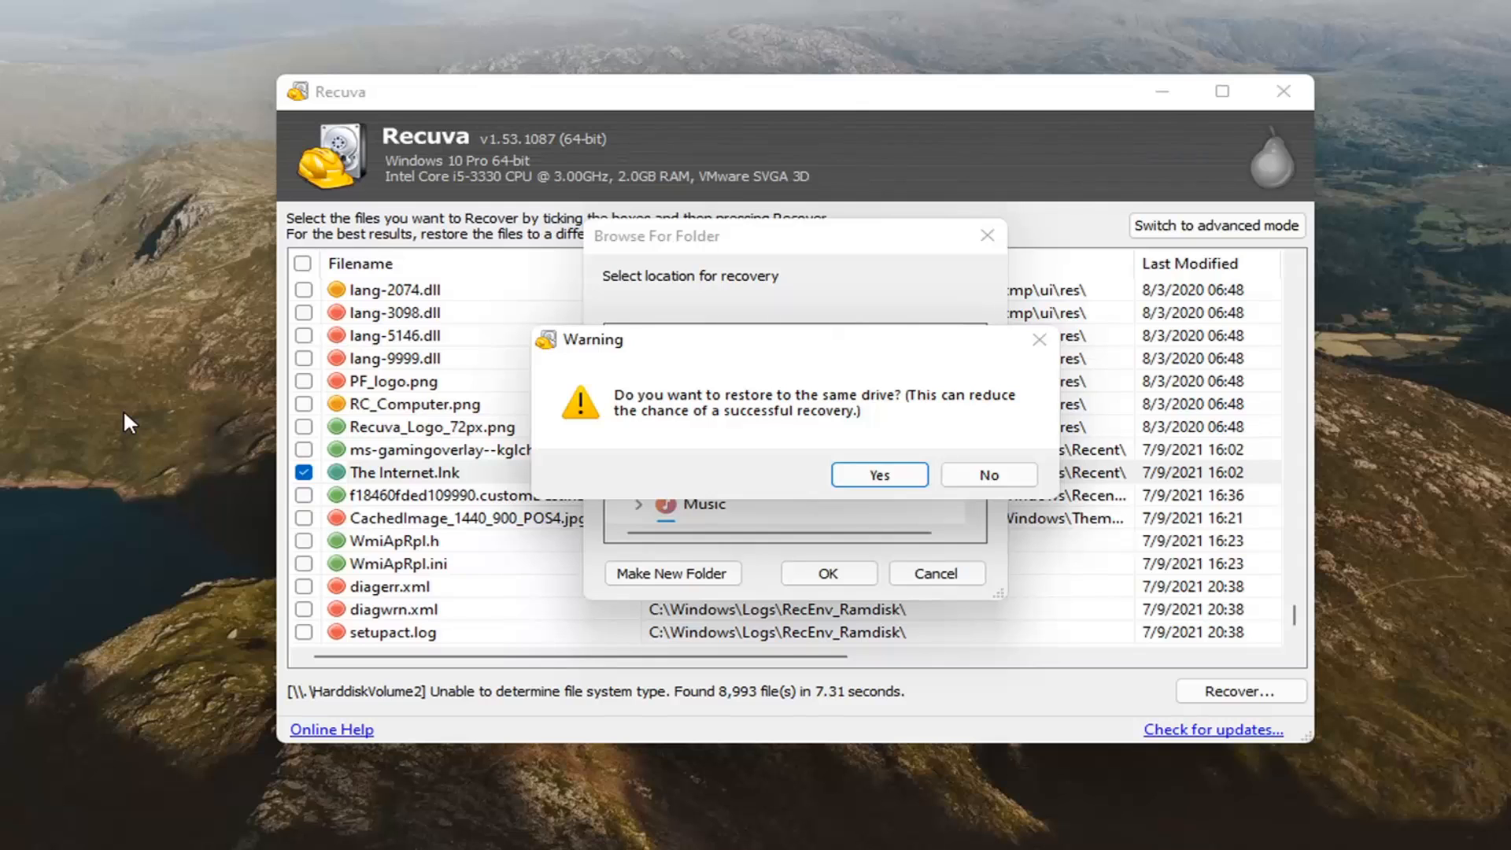
{"action": "left_click", "coordinate": [883, 476]}
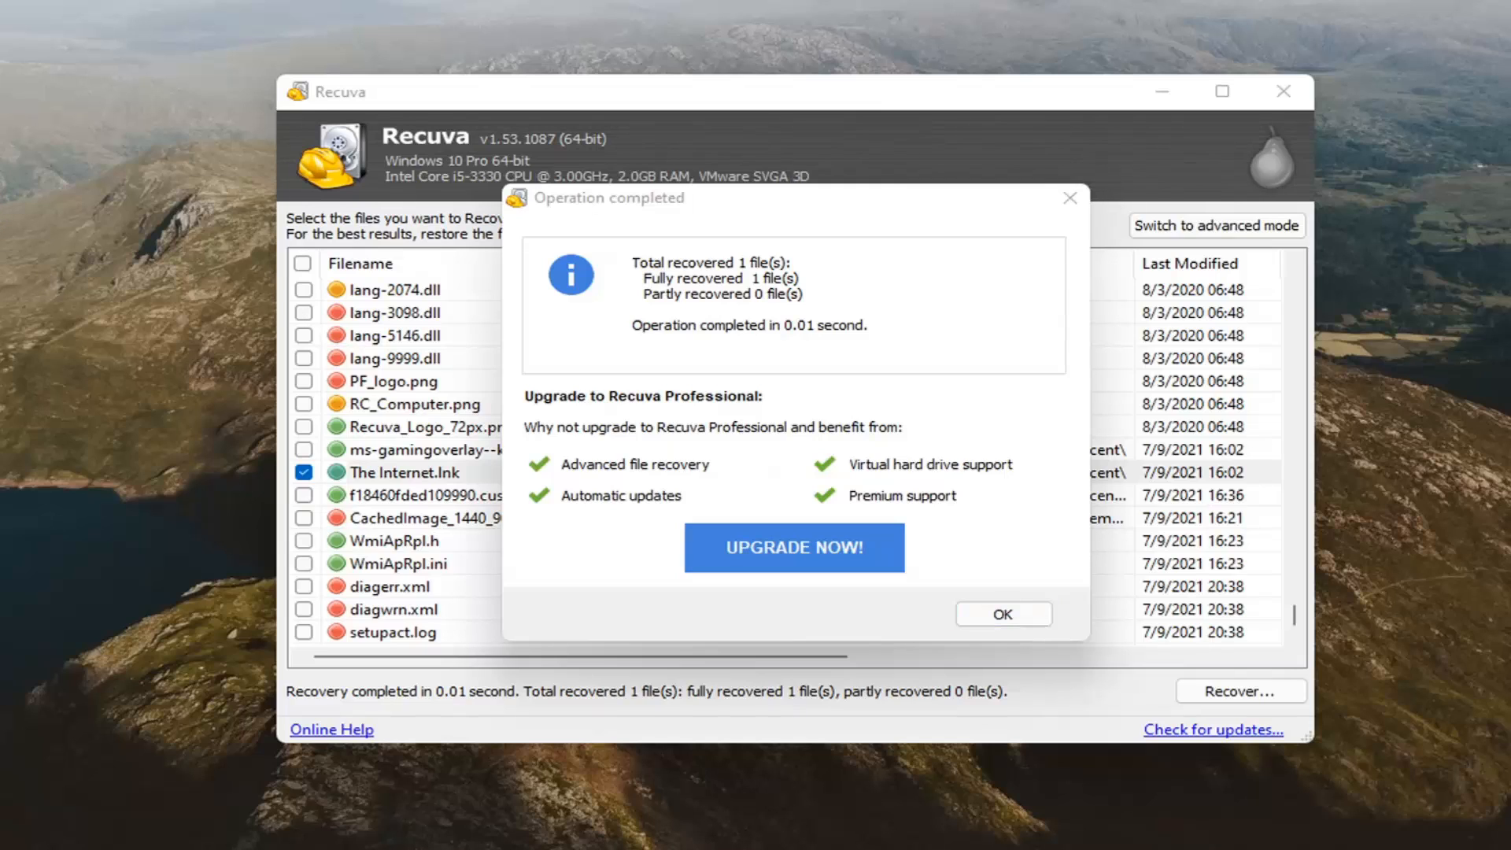
{"action": "left_click", "coordinate": [1069, 197]}
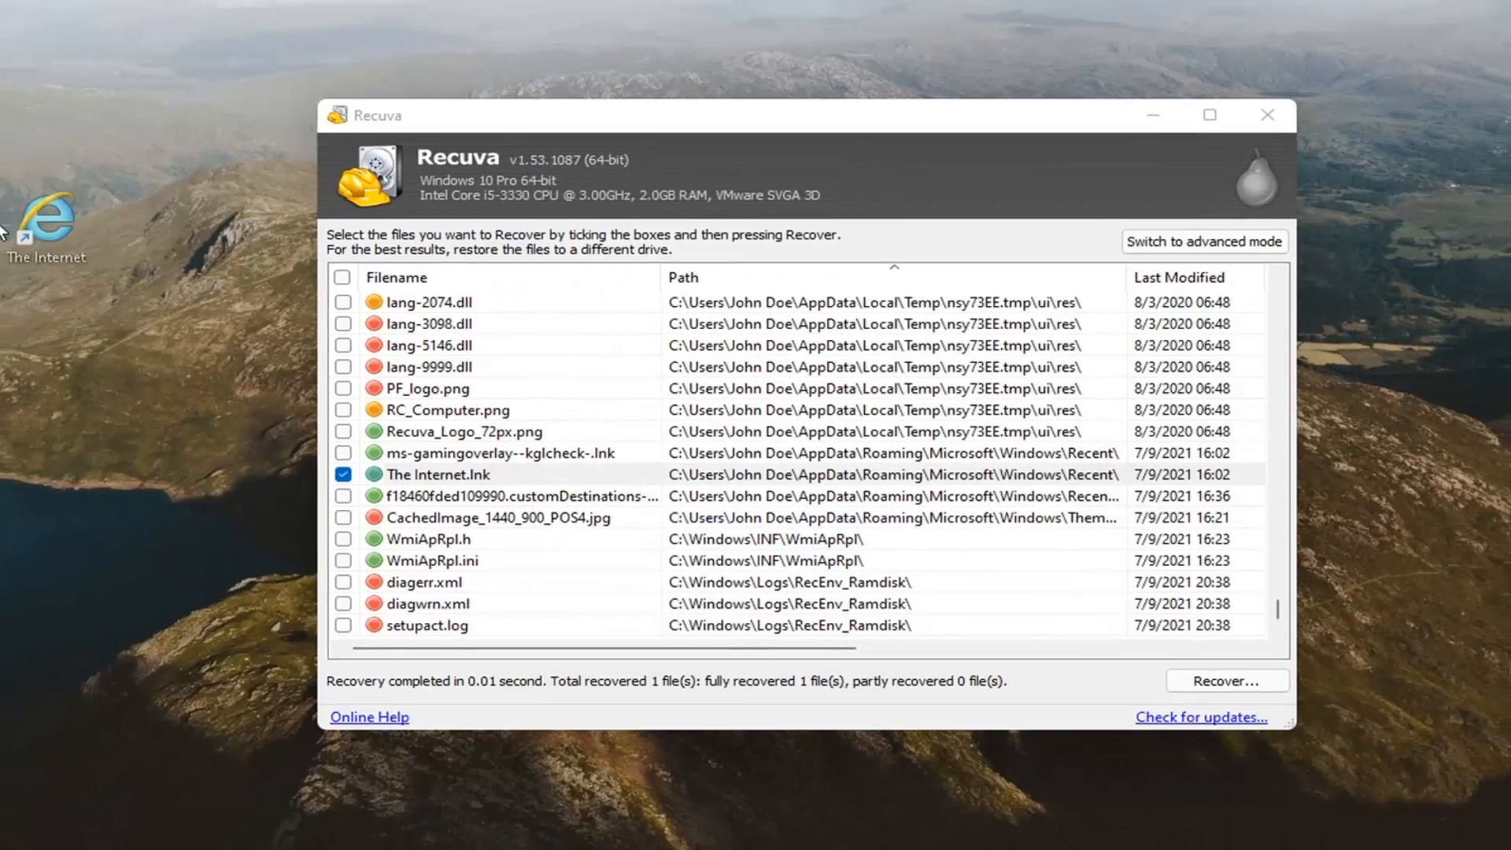
{"action": "left_click_drag", "start_coordinate": [150, 215], "coordinate": [62, 234]}
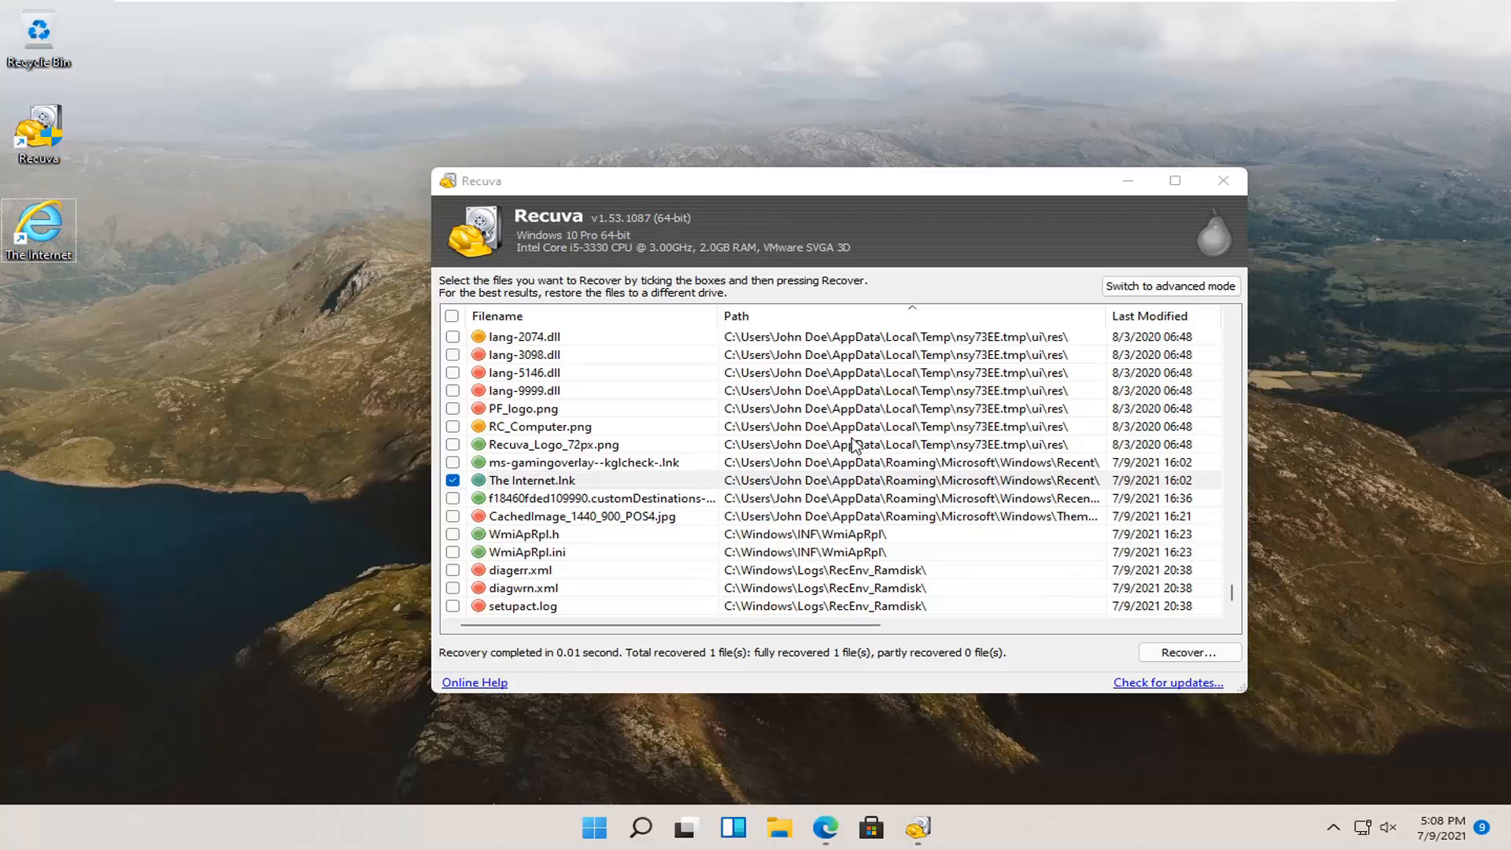
Step: Sort the found files by filename and look through the list
{"action": "scroll", "coordinate": [742, 471], "scroll_direction": "down", "scroll_amount": 4}
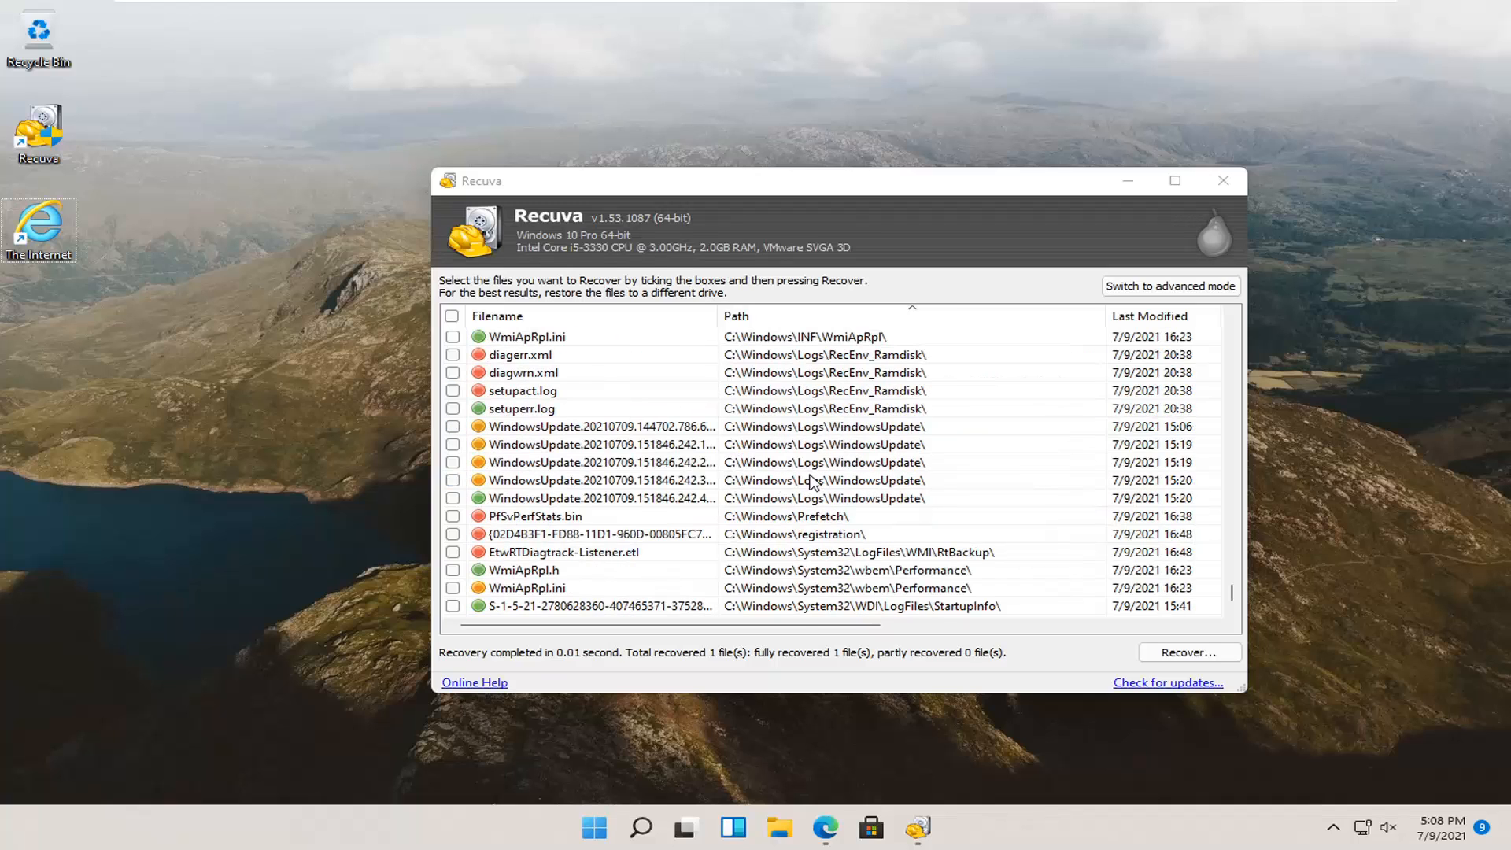
{"action": "left_click", "coordinate": [565, 318]}
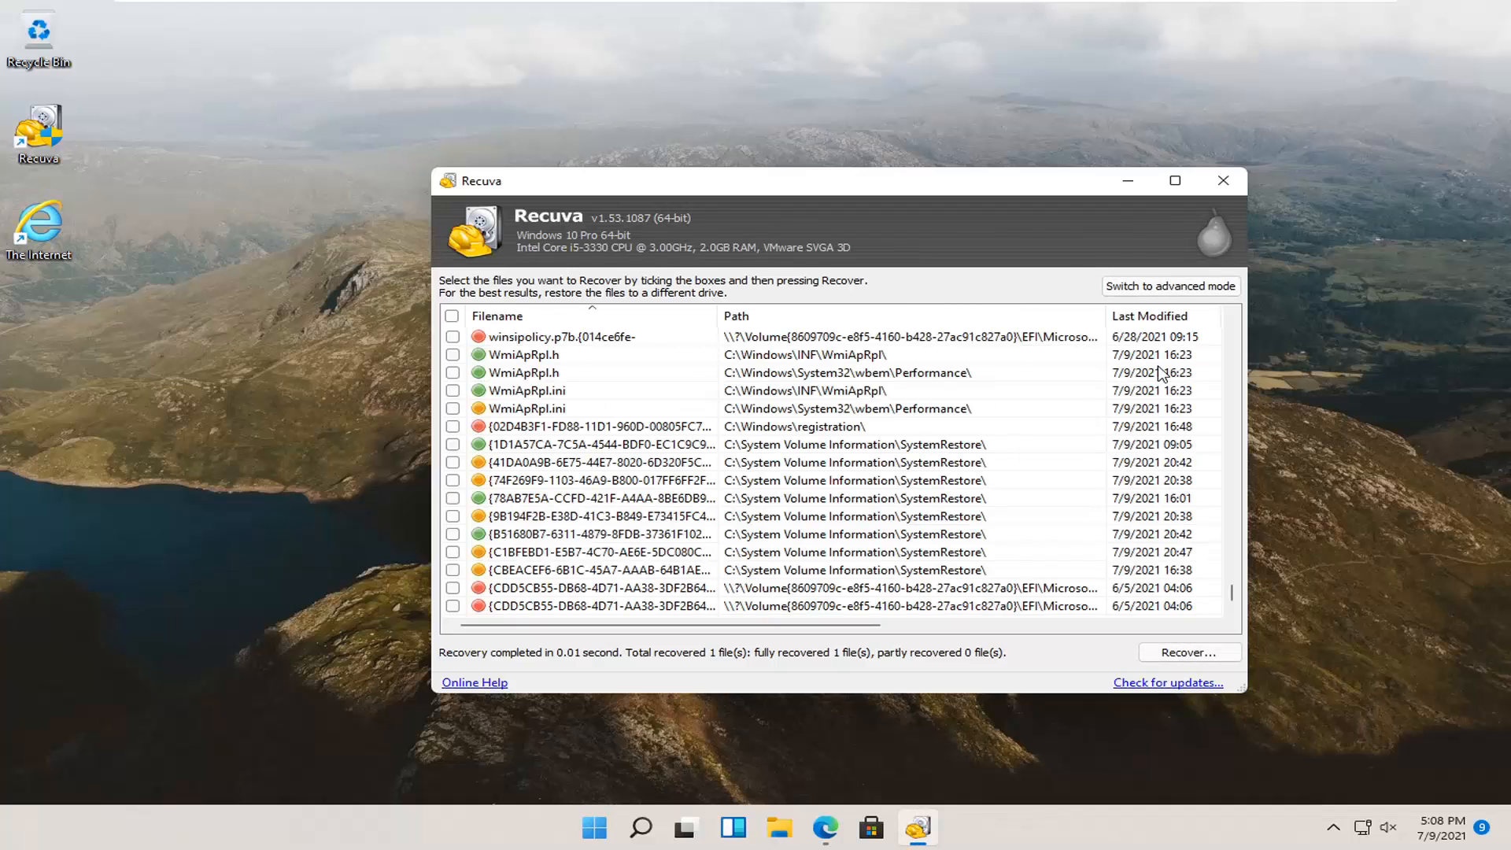
{"action": "scroll", "coordinate": [1023, 549], "scroll_direction": "up", "scroll_amount": 5}
{"action": "scroll", "coordinate": [718, 488], "scroll_direction": "up", "scroll_amount": 10}
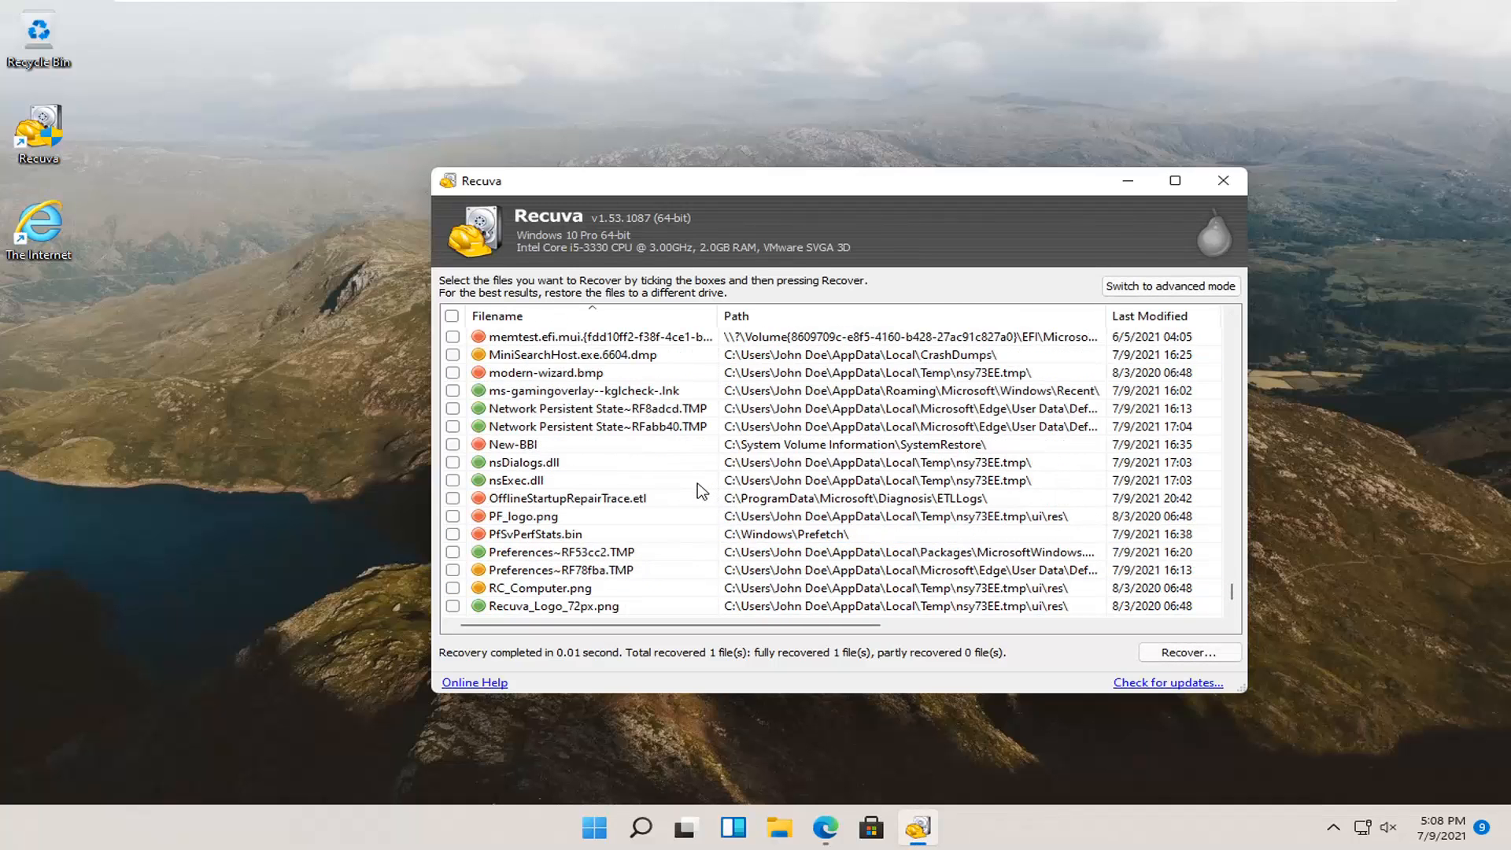
{"action": "scroll", "coordinate": [683, 497], "scroll_direction": "up", "scroll_amount": 5}
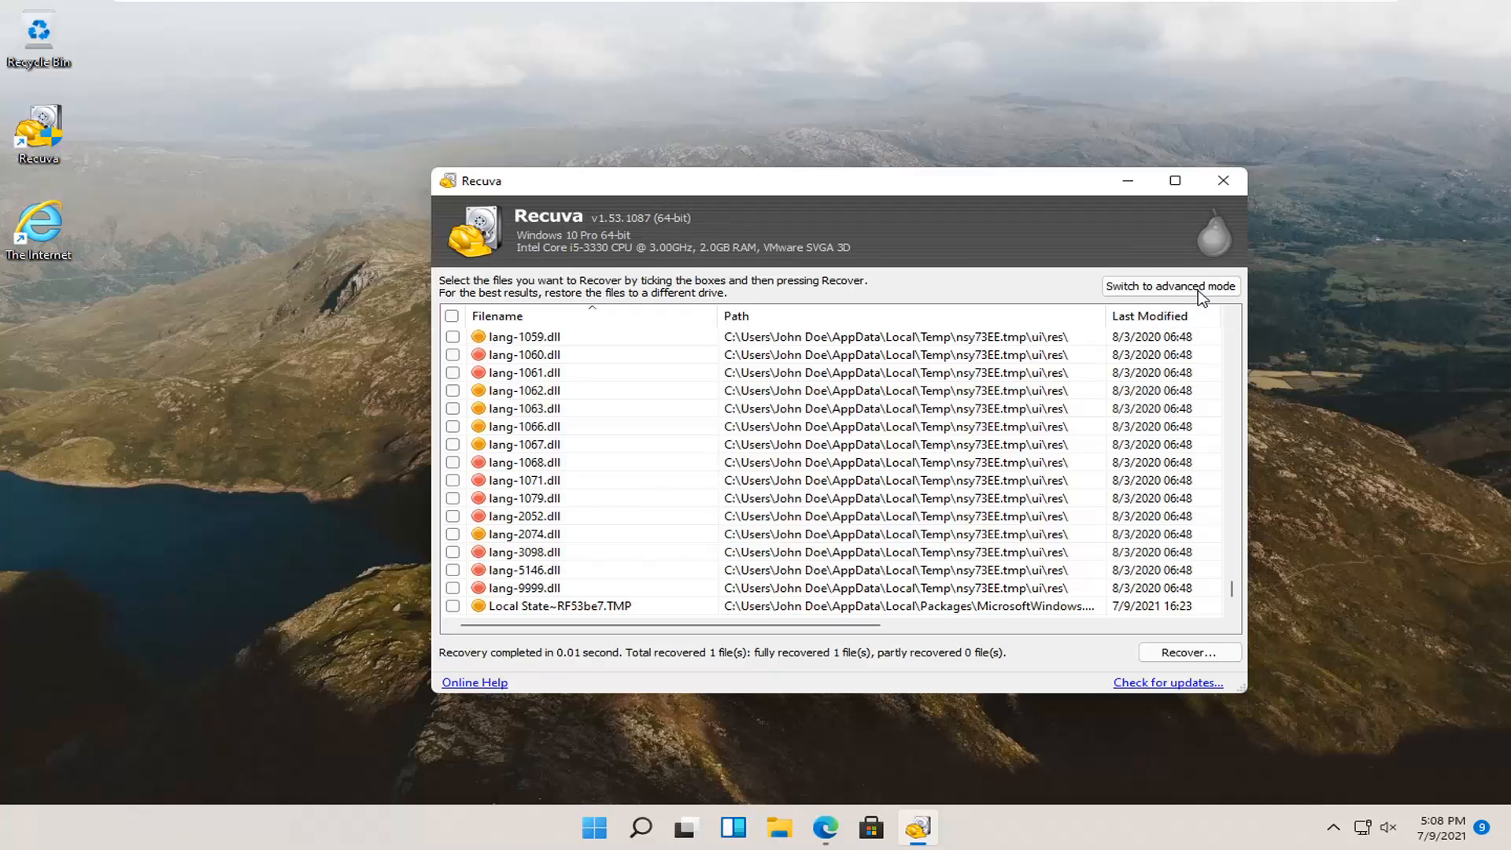
Step: Switch Recuva to advanced mode and check which drives can be chosen for scanning, keeping All Local Disks
{"action": "left_click", "coordinate": [1146, 289]}
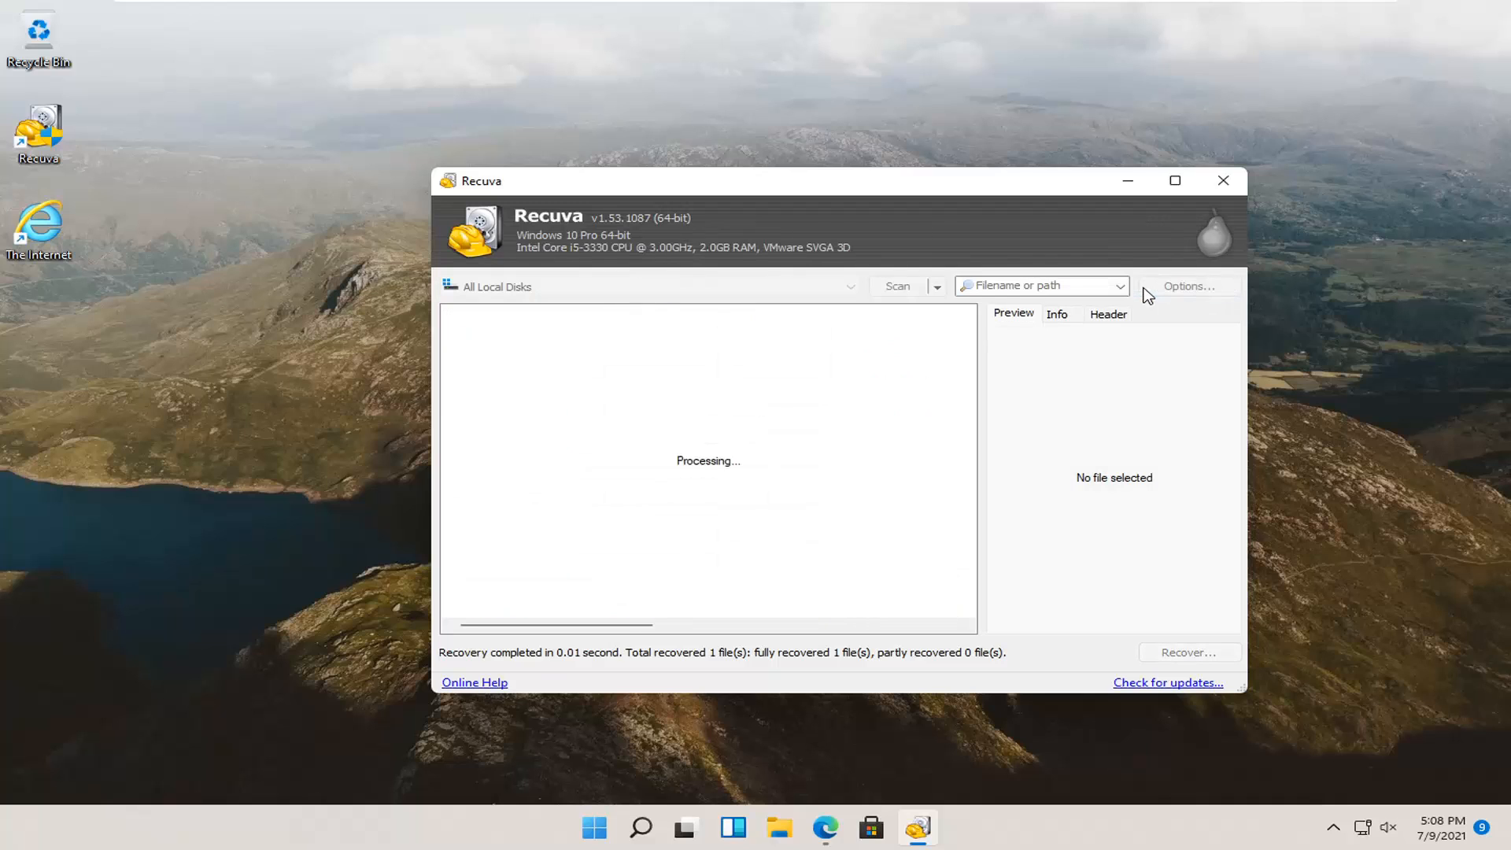
{"action": "left_click", "coordinate": [564, 291]}
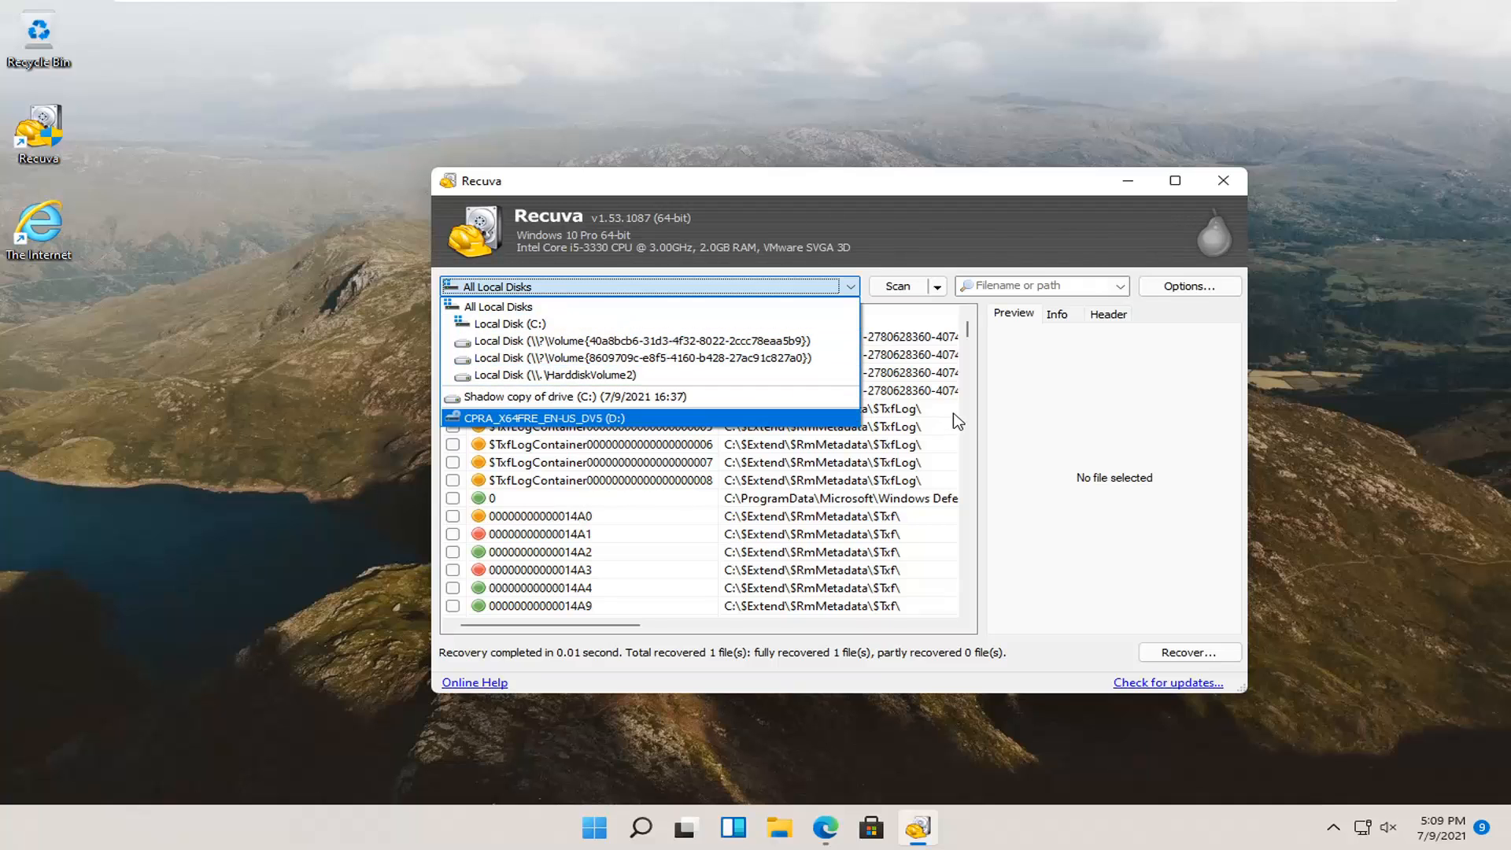
{"action": "left_click", "coordinate": [947, 394]}
Step: Check the preview of the $TxfLogContainer file ending in 003, and examine the path, state and dates in the info of file 0
{"action": "left_click", "coordinate": [634, 410]}
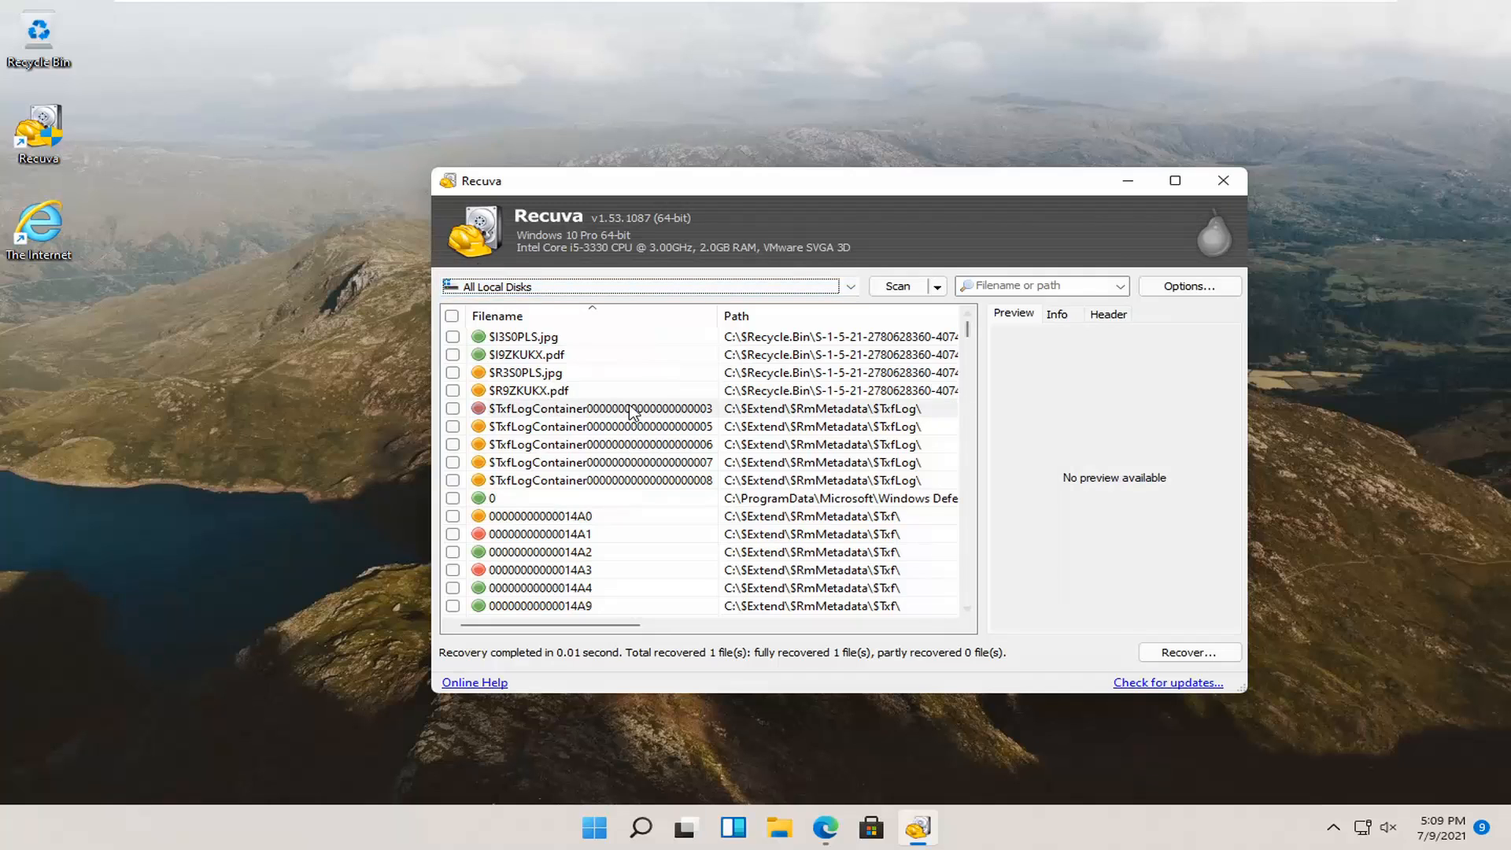
{"action": "left_click", "coordinate": [634, 410]}
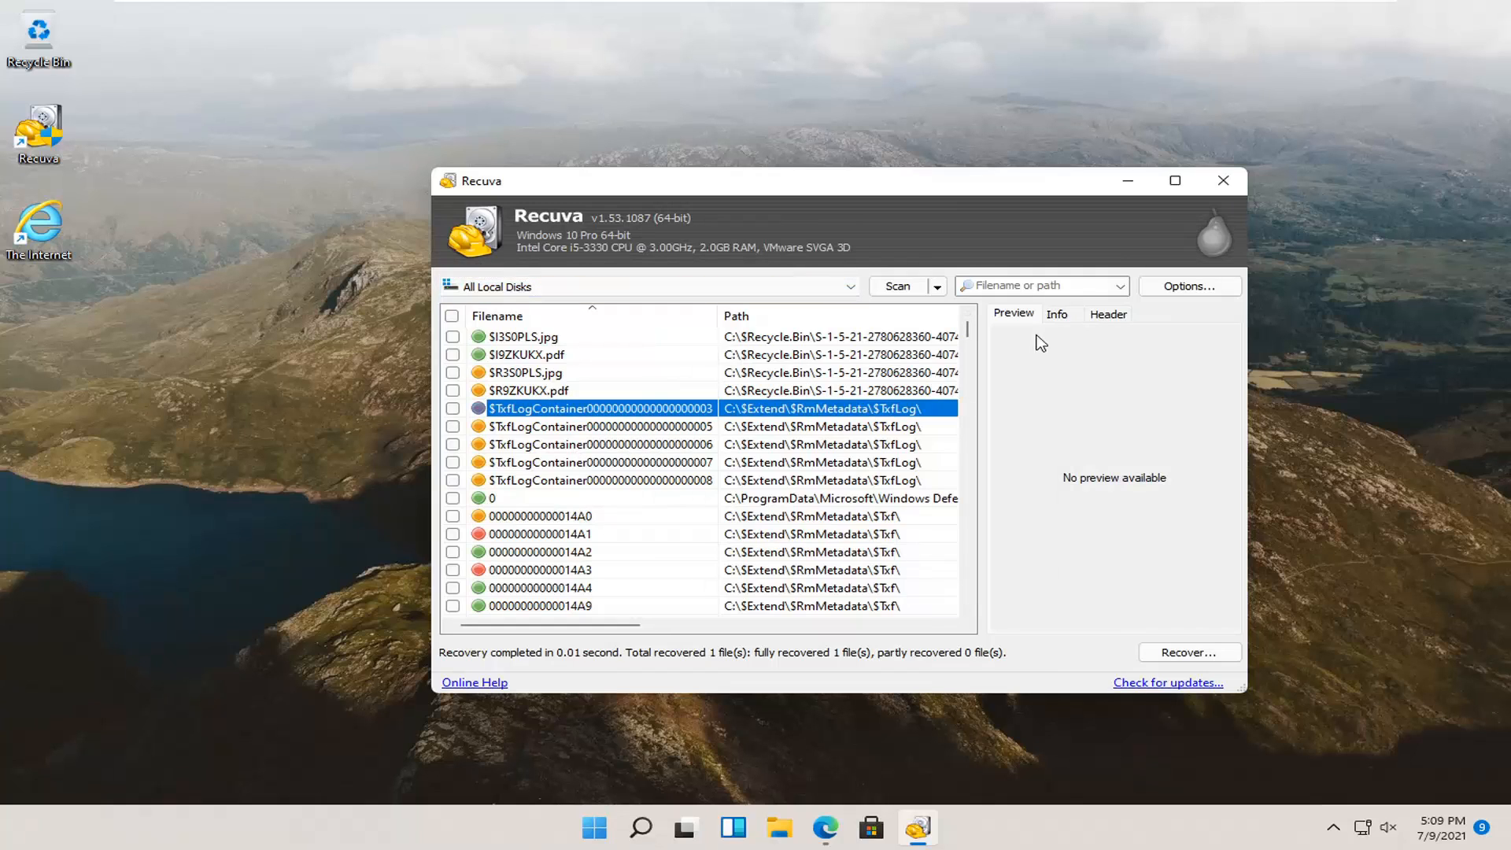
{"action": "left_click", "coordinate": [553, 504]}
{"action": "left_click", "coordinate": [1065, 317]}
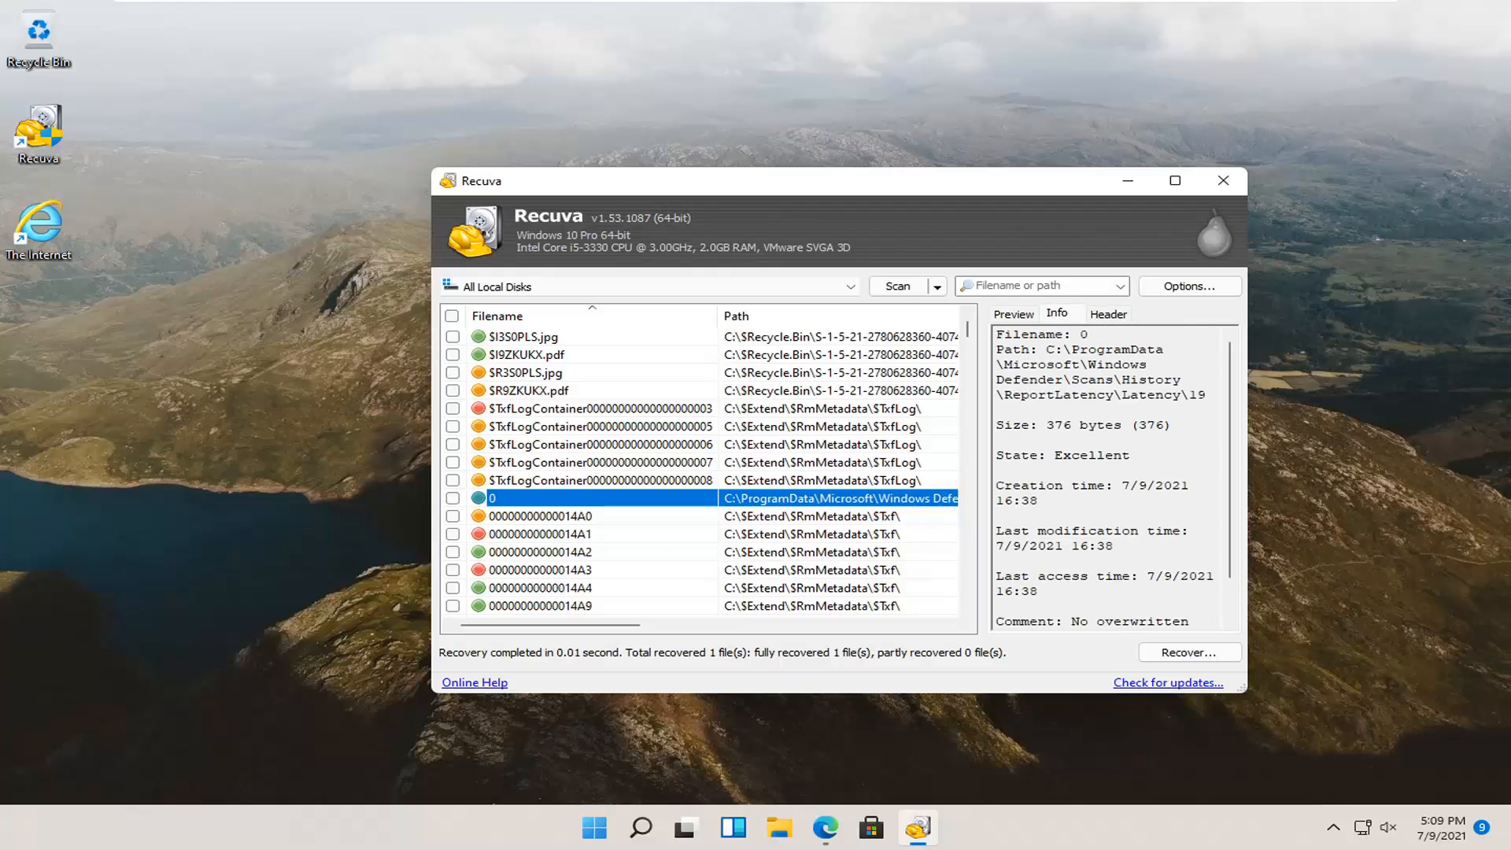
{"action": "left_click_drag", "start_coordinate": [1062, 531], "coordinate": [1114, 531]}
{"action": "left_click_drag", "start_coordinate": [1046, 486], "coordinate": [1106, 455]}
{"action": "scroll", "coordinate": [1106, 455], "scroll_direction": "down", "scroll_amount": 1}
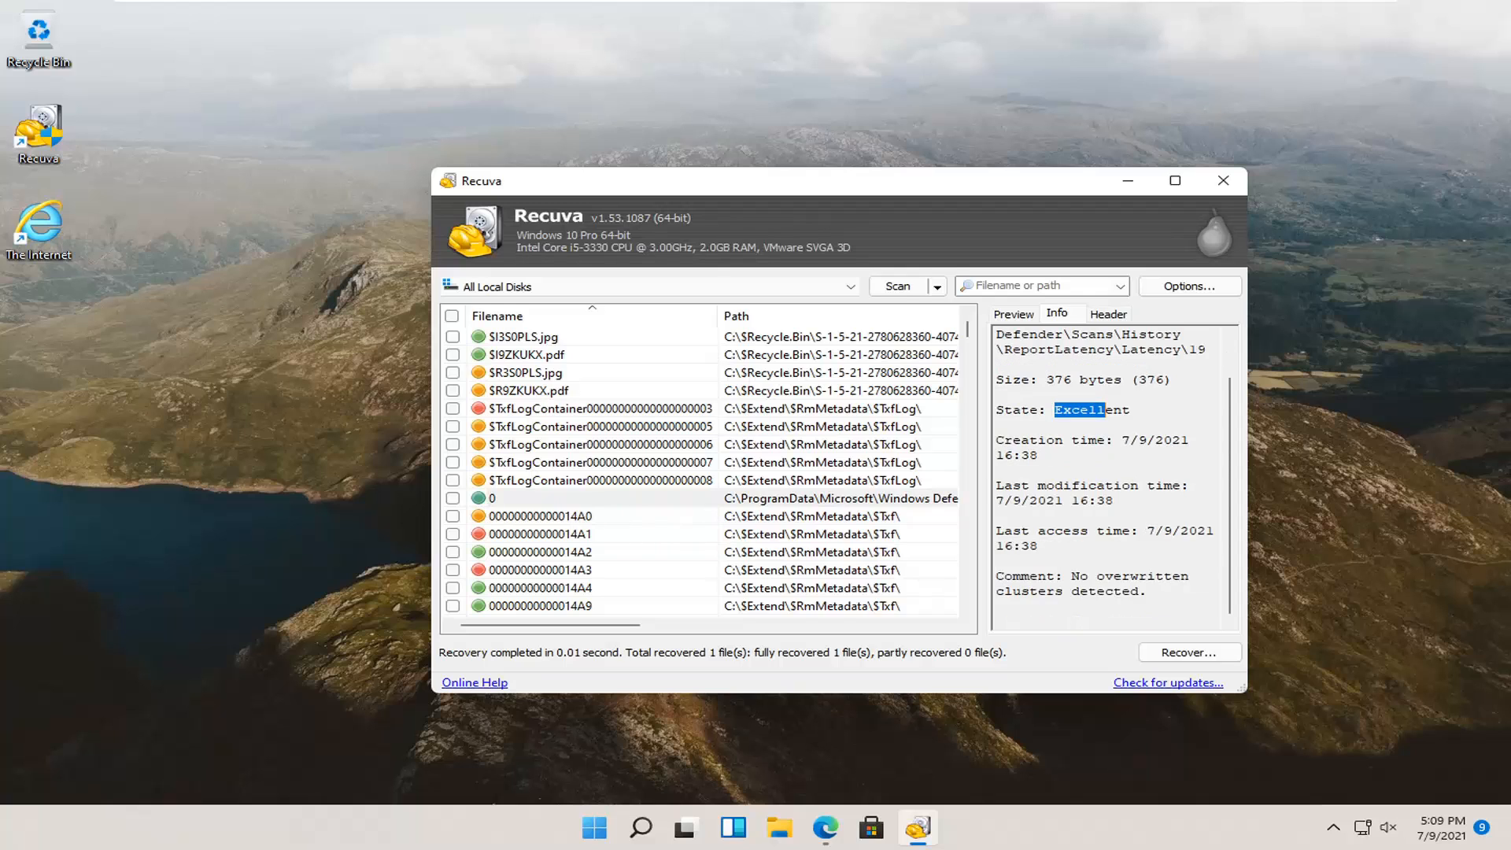
{"action": "scroll", "coordinate": [1106, 455], "scroll_direction": "up", "scroll_amount": 1}
Step: Examine the hexadecimal header data of file 0
{"action": "left_click", "coordinate": [1118, 316]}
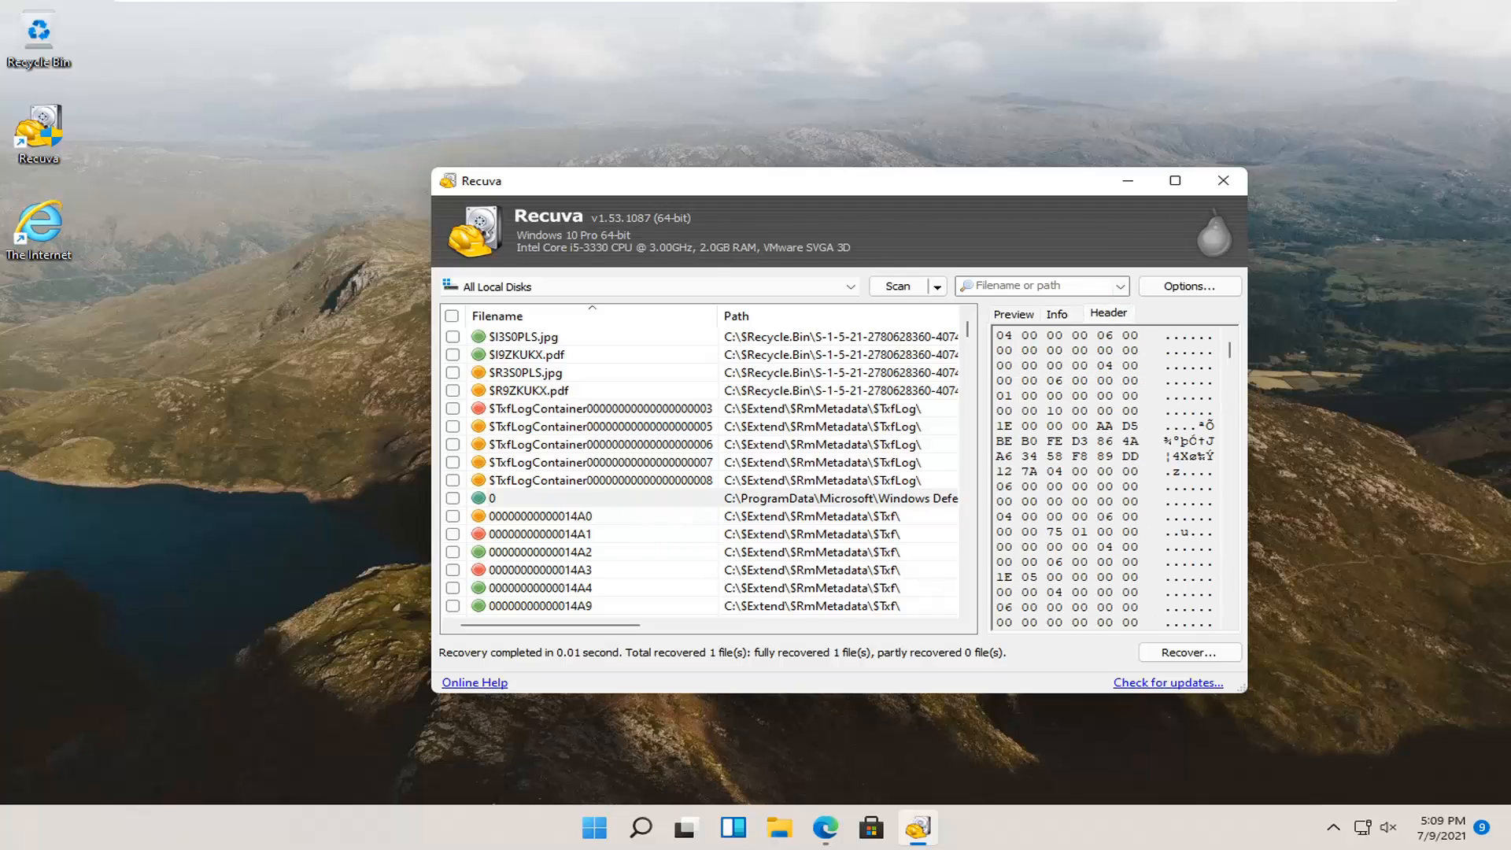
{"action": "left_click_drag", "start_coordinate": [1012, 411], "coordinate": [1087, 532]}
{"action": "scroll", "coordinate": [1087, 532], "scroll_direction": "down", "scroll_amount": 1}
{"action": "scroll", "coordinate": [1087, 532], "scroll_direction": "up", "scroll_amount": 1}
{"action": "left_click_drag", "start_coordinate": [1075, 366], "coordinate": [1107, 562]}
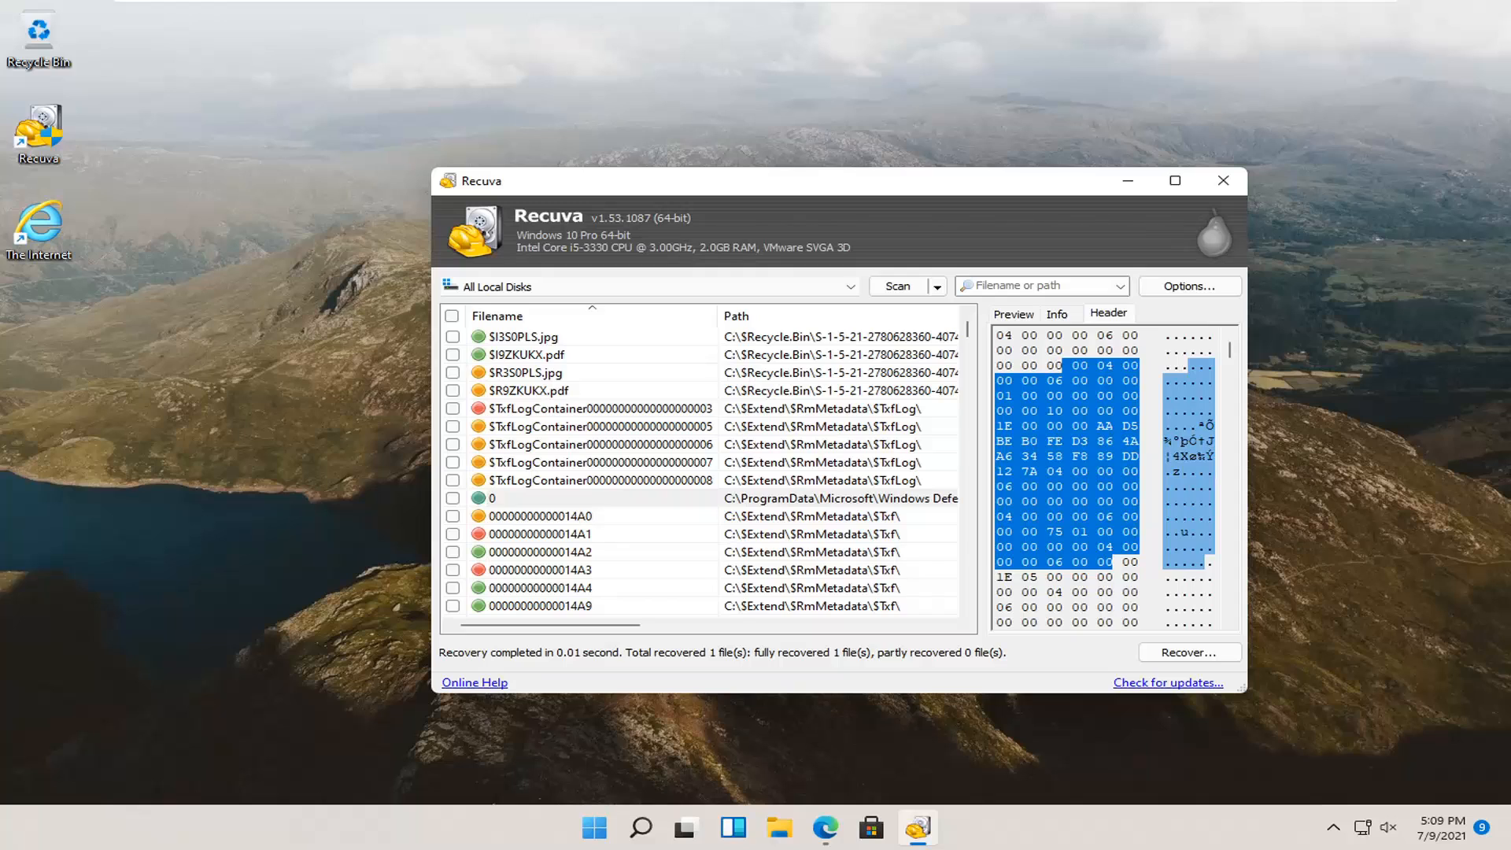
{"action": "scroll", "coordinate": [1107, 551], "scroll_direction": "down", "scroll_amount": 2}
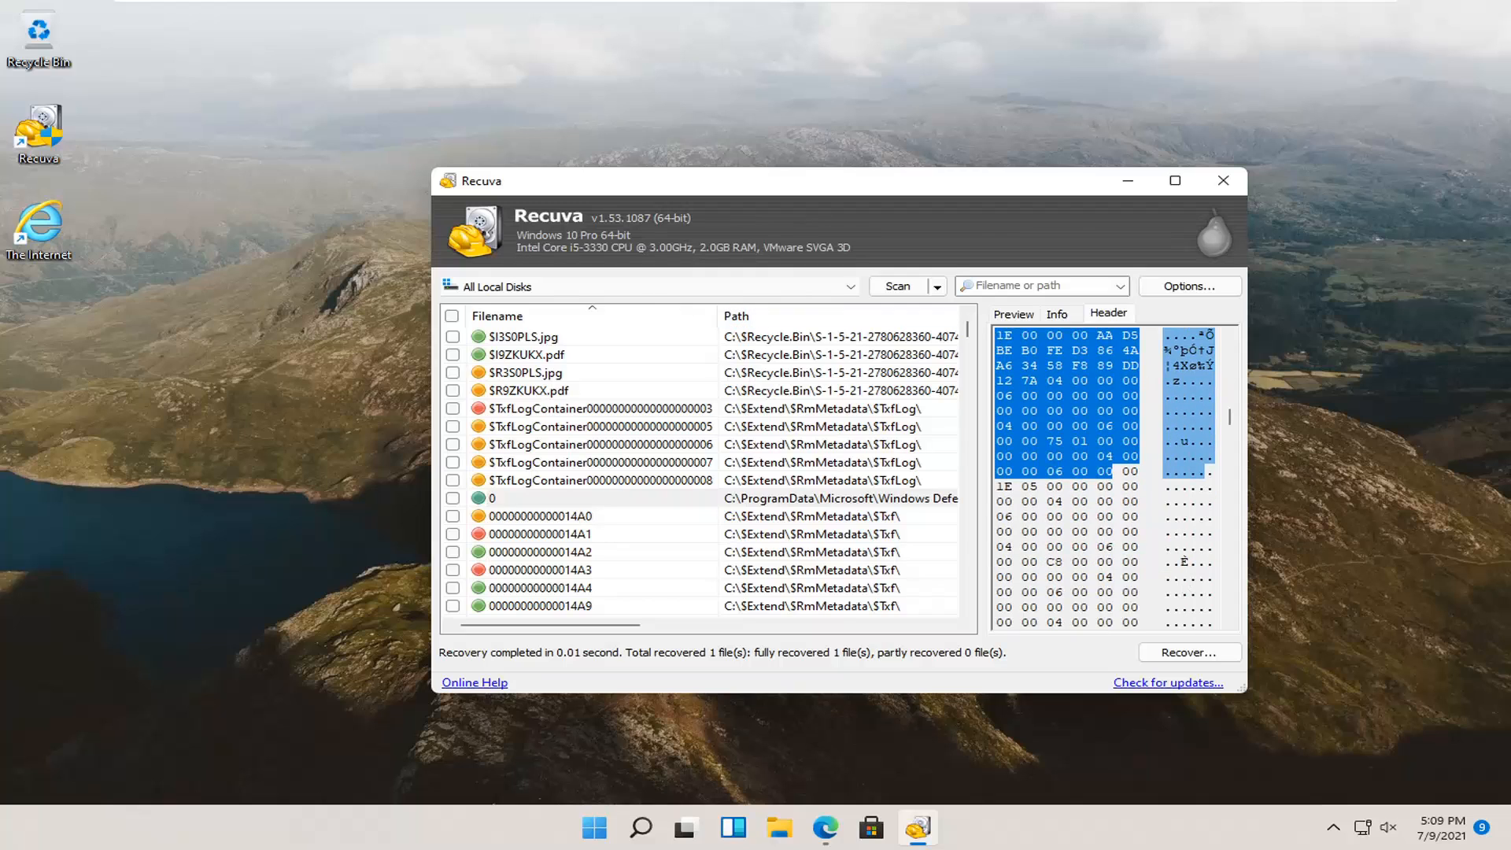
Step: Review the scan types and drive choices, start a Scan Files run on All Local Disks, and cancel it
{"action": "left_click", "coordinate": [939, 290]}
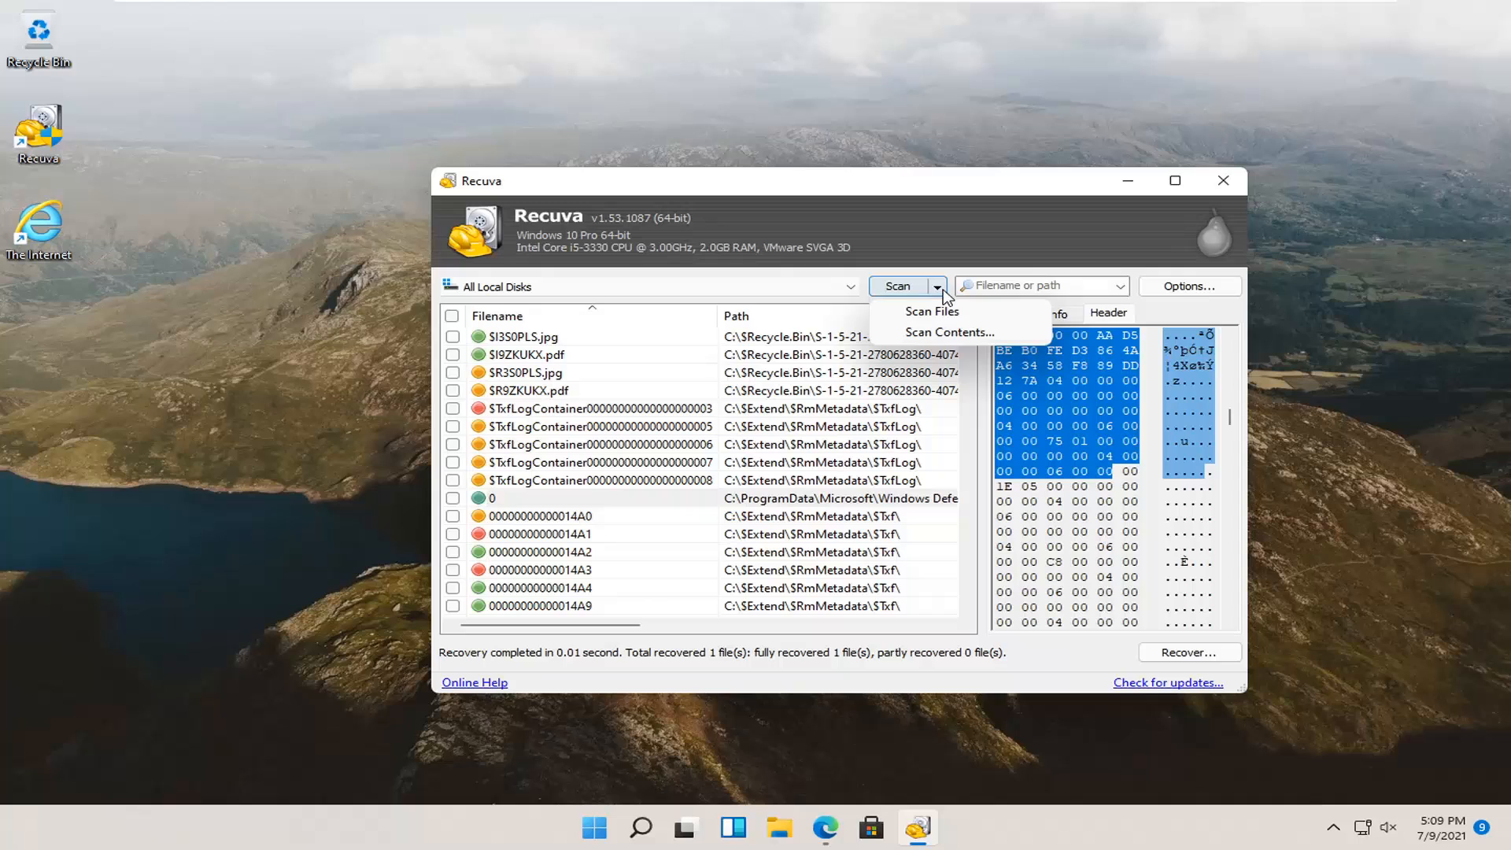
{"action": "left_click", "coordinate": [1015, 251]}
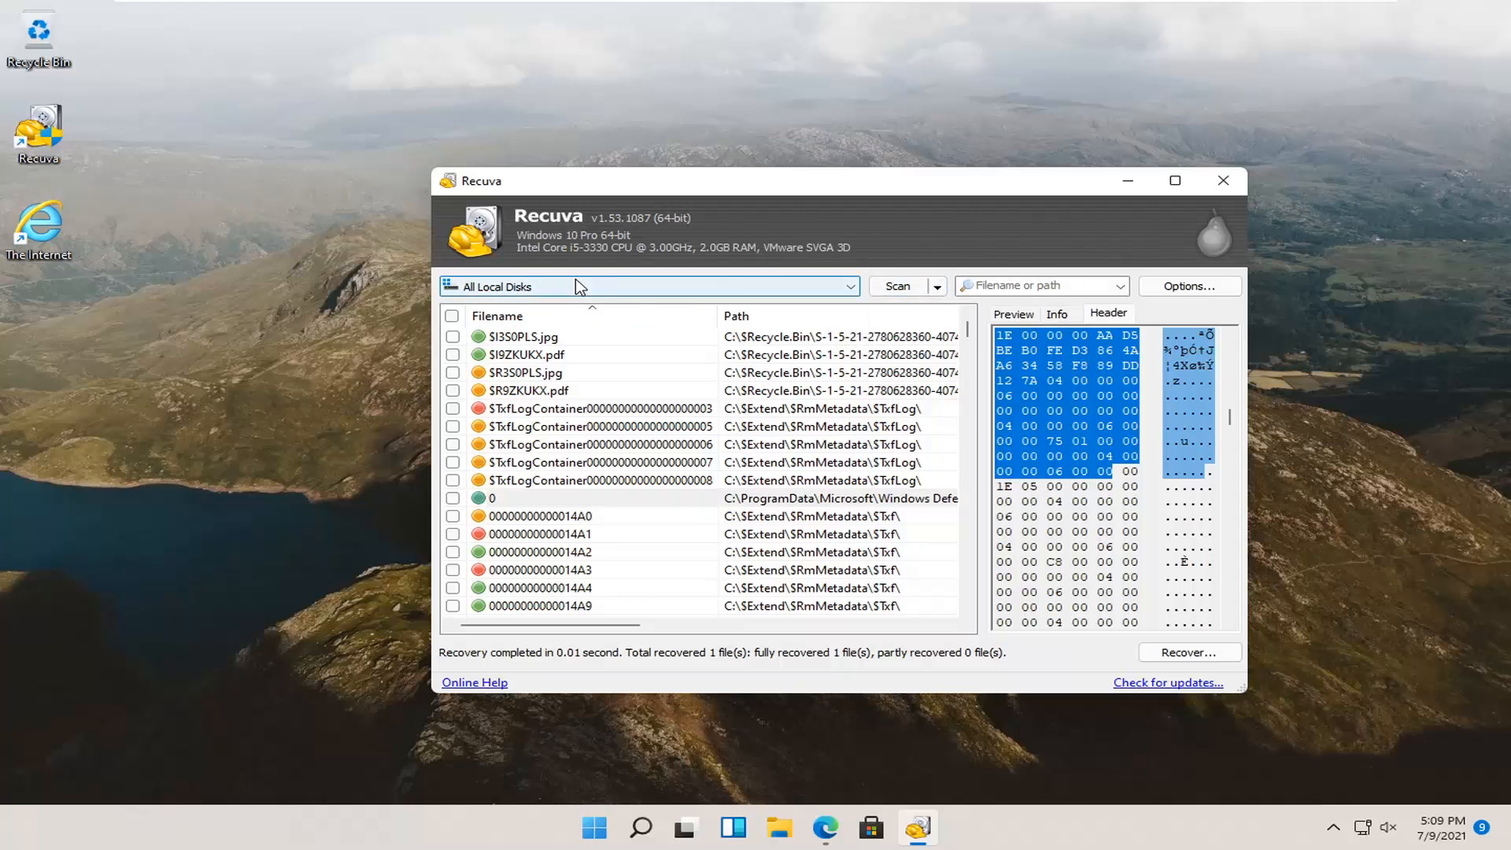
{"action": "left_click", "coordinate": [938, 288]}
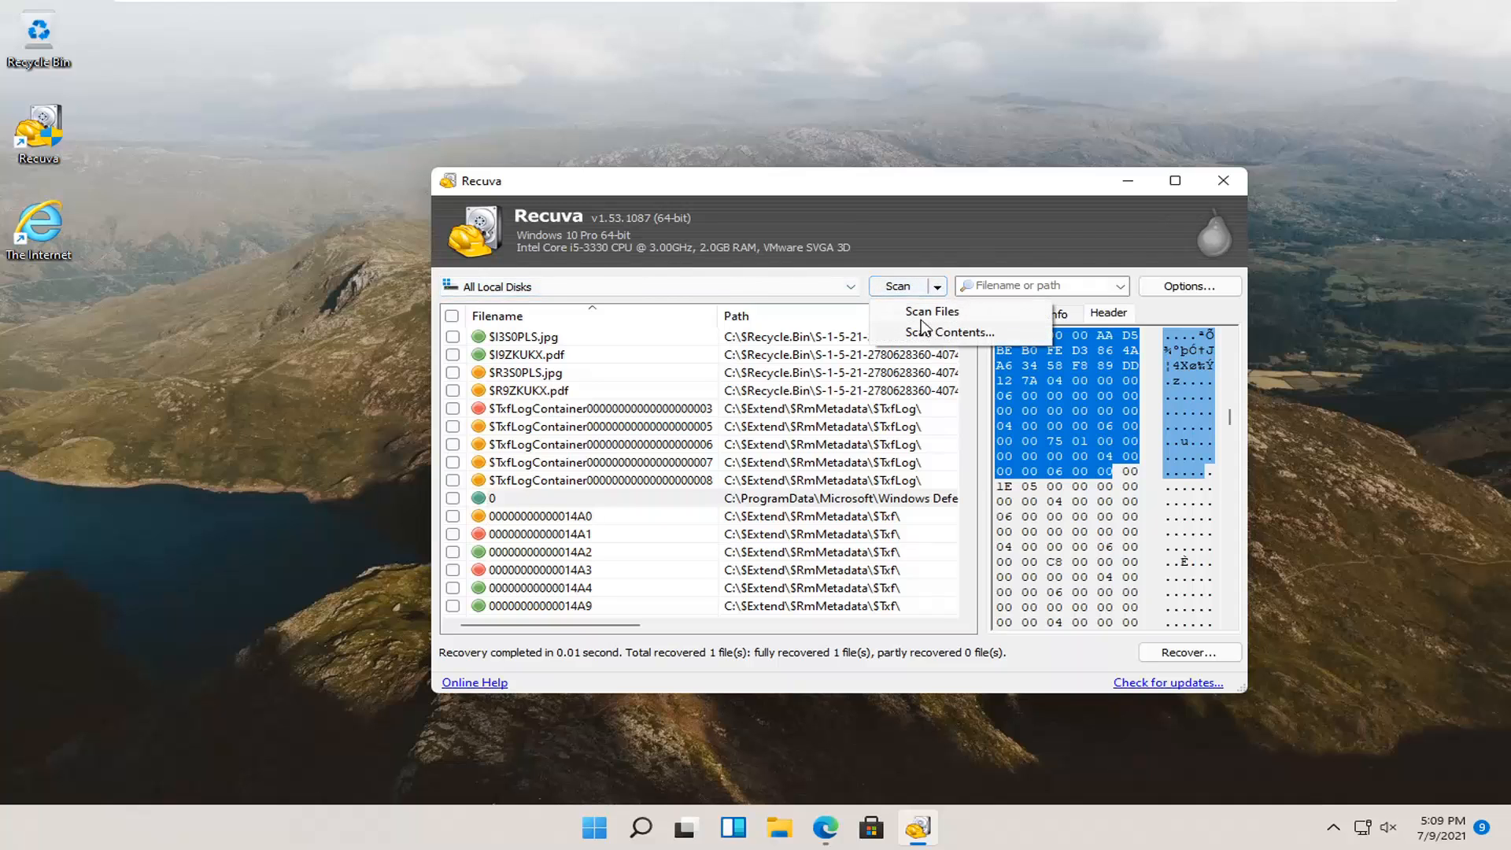
{"action": "left_click", "coordinate": [820, 290]}
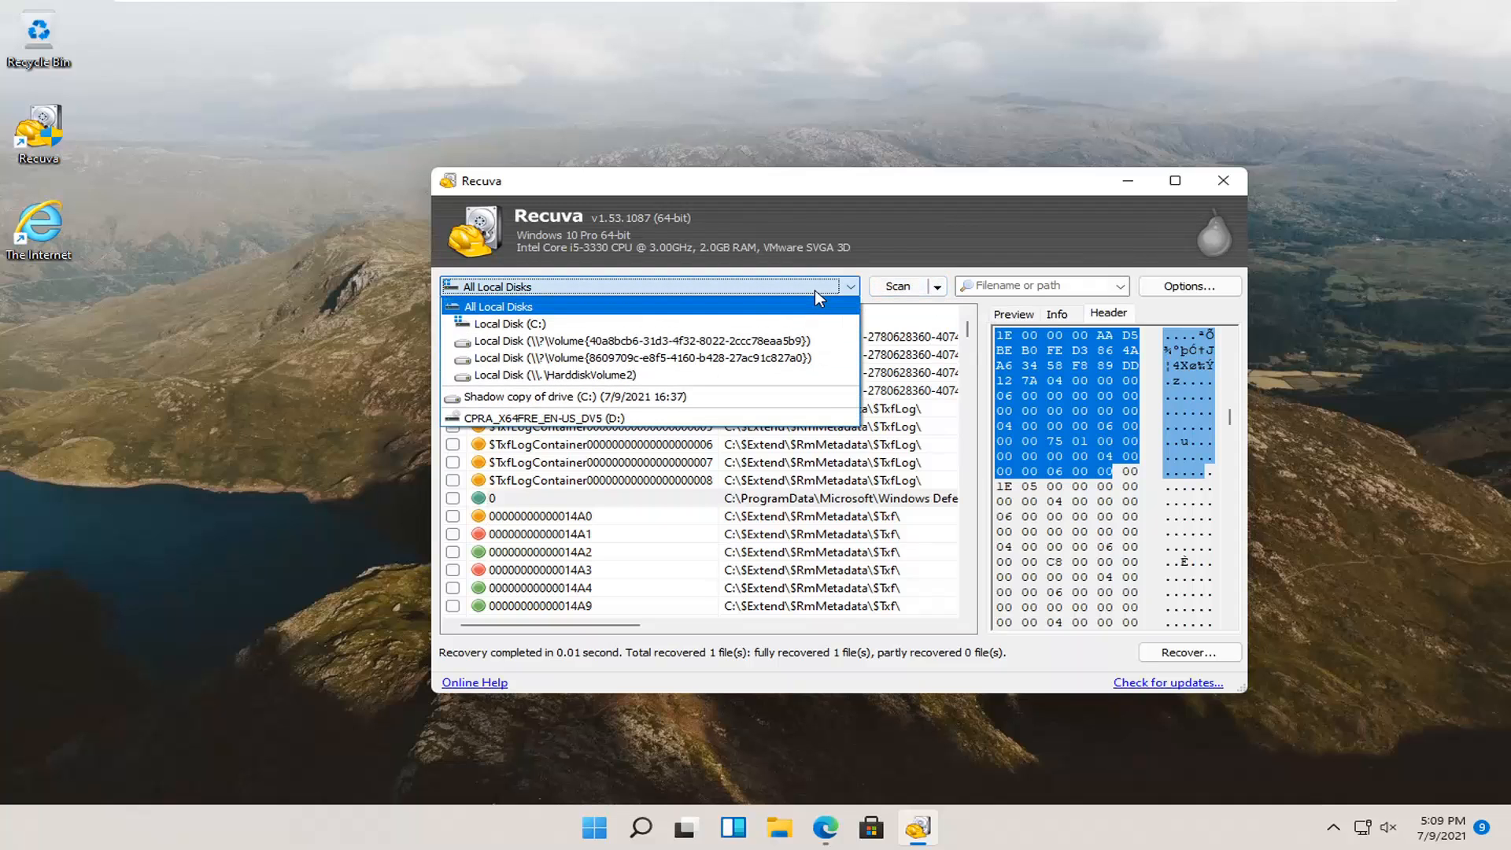
{"action": "left_click", "coordinate": [937, 288]}
{"action": "left_click", "coordinate": [937, 288]}
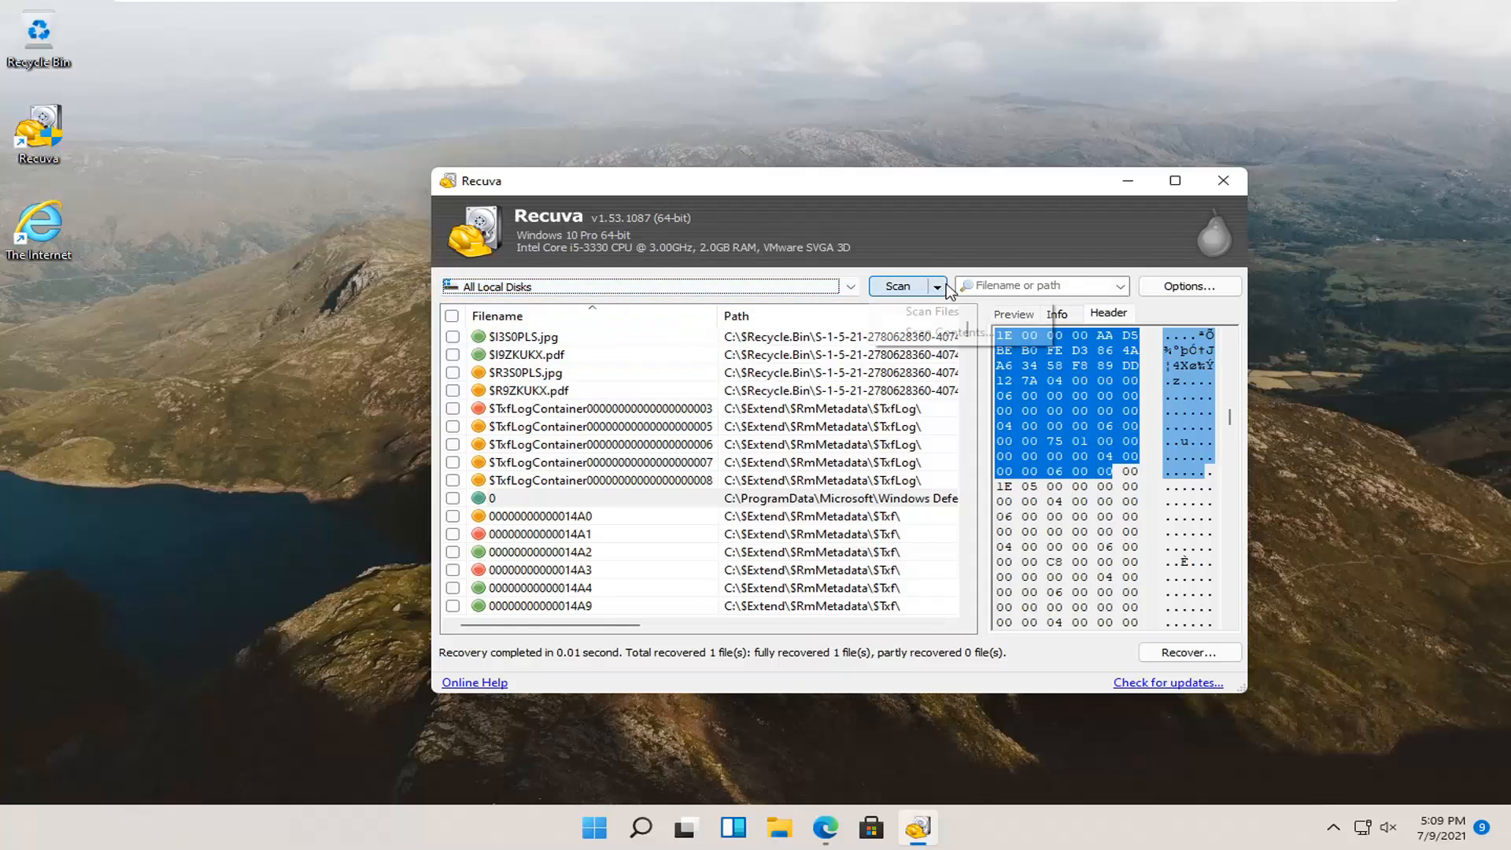
{"action": "left_click", "coordinate": [918, 316]}
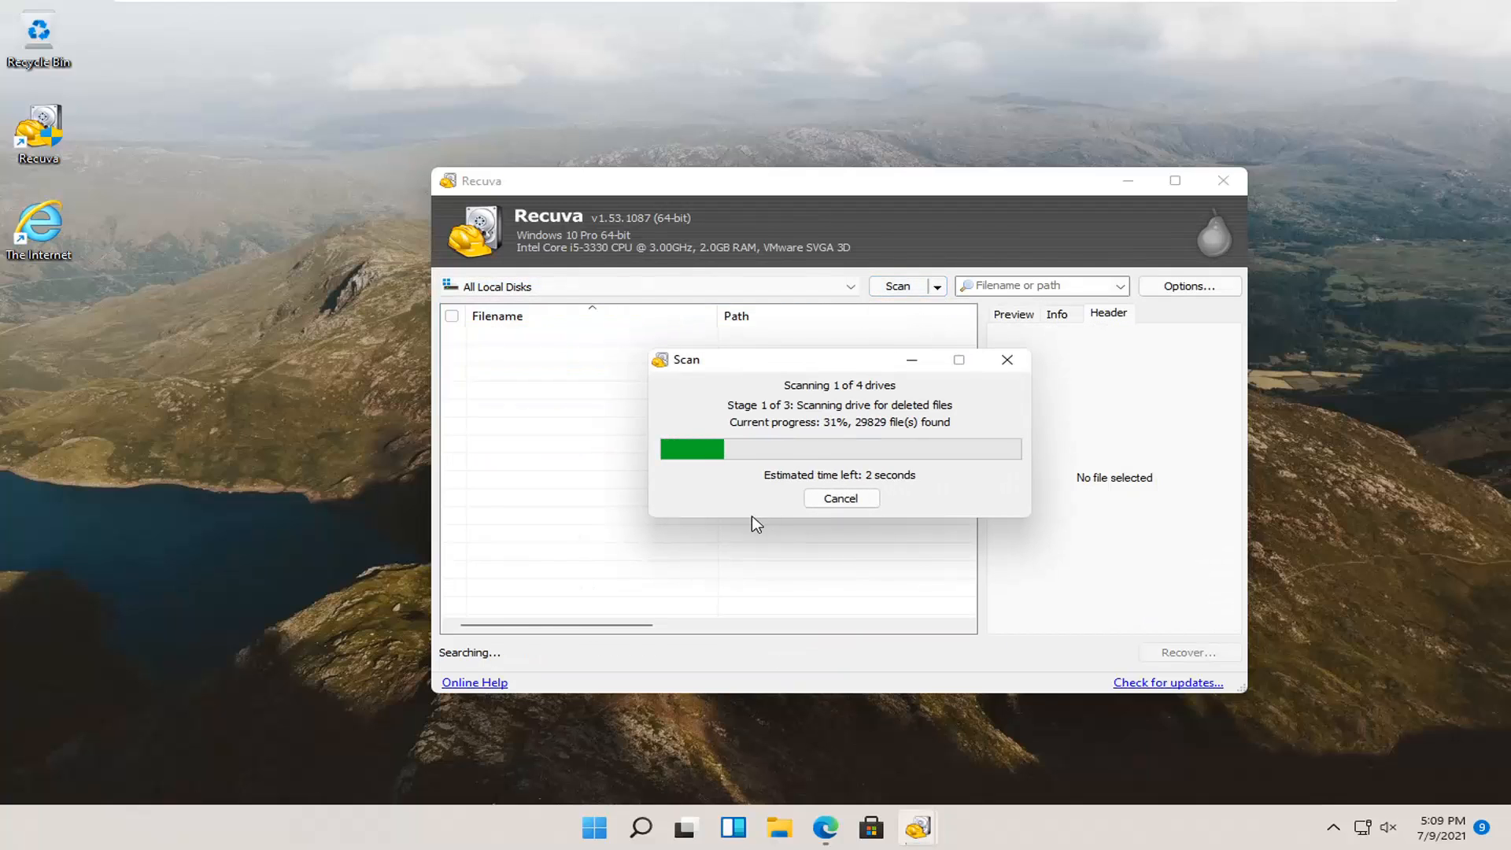
{"action": "left_click", "coordinate": [841, 498]}
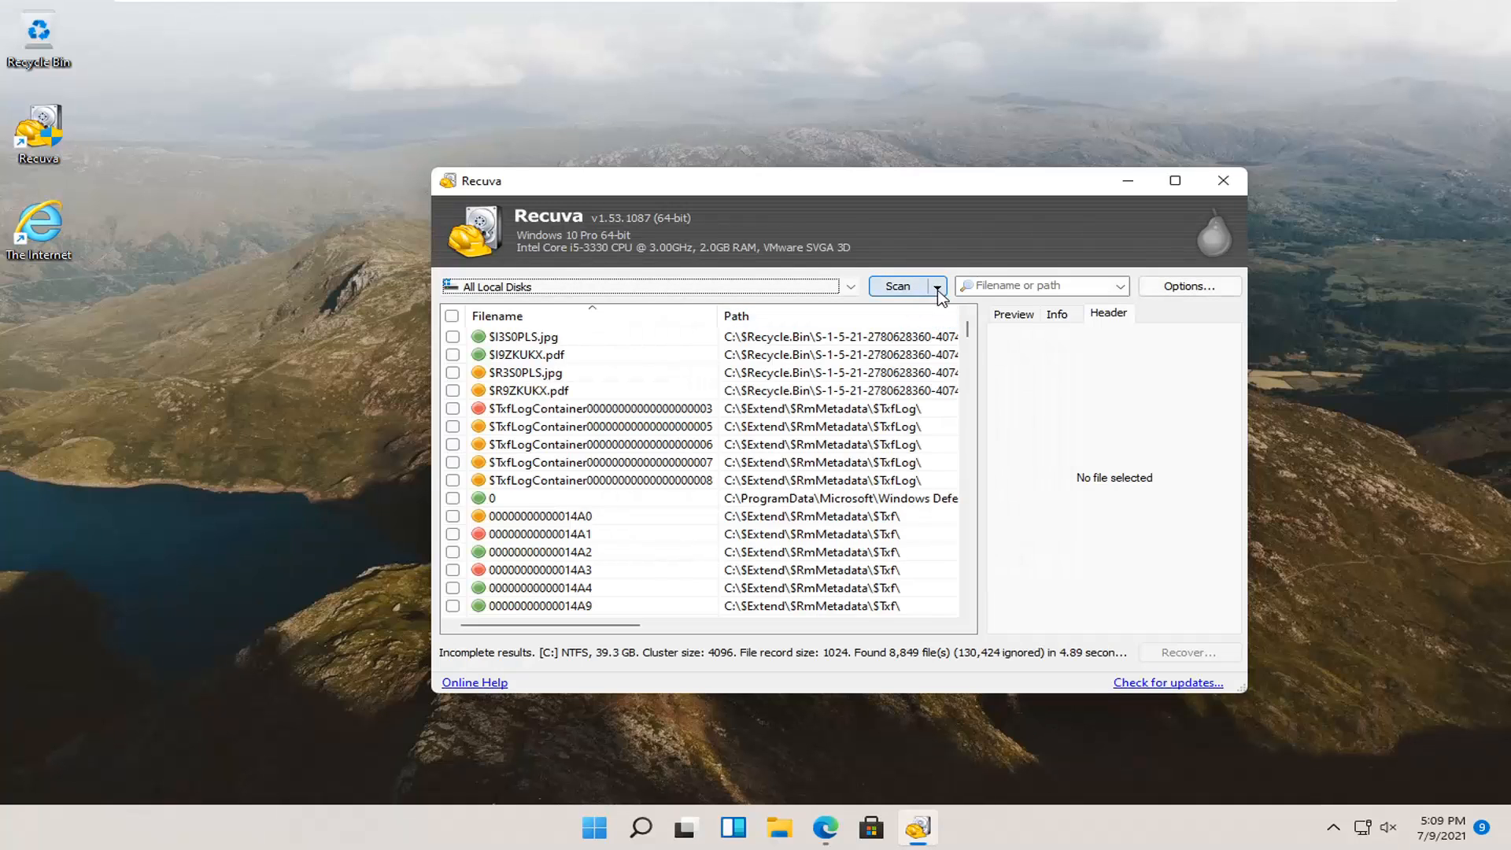
Step: Review Recuva's General, Actions, Advanced, Drives and Privacy options, leave them without saving changes, and close Recuva
{"action": "left_click", "coordinate": [1196, 289]}
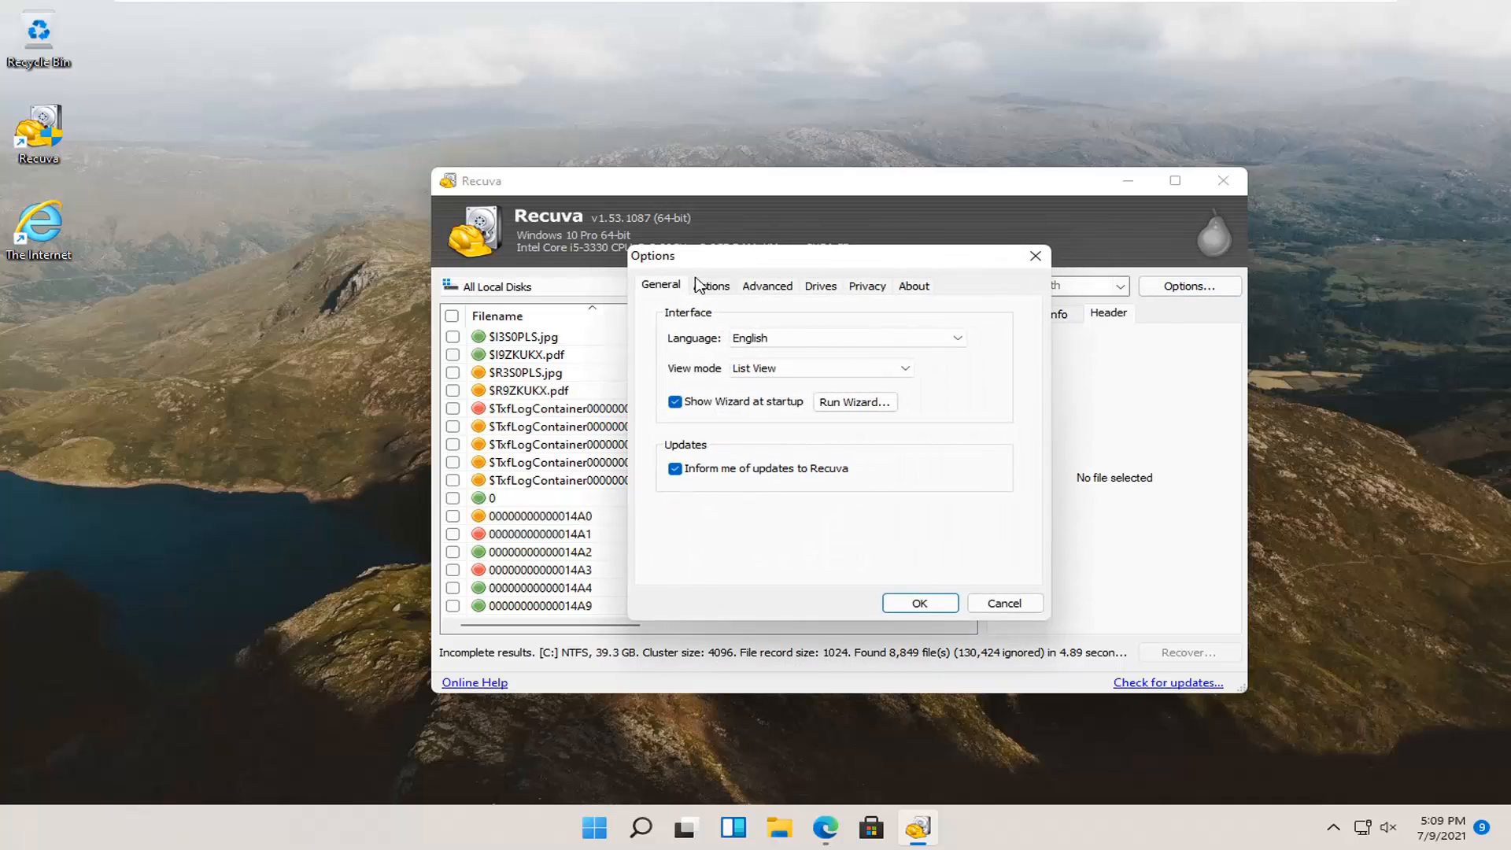
{"action": "left_click", "coordinate": [719, 293]}
{"action": "left_click", "coordinate": [762, 293]}
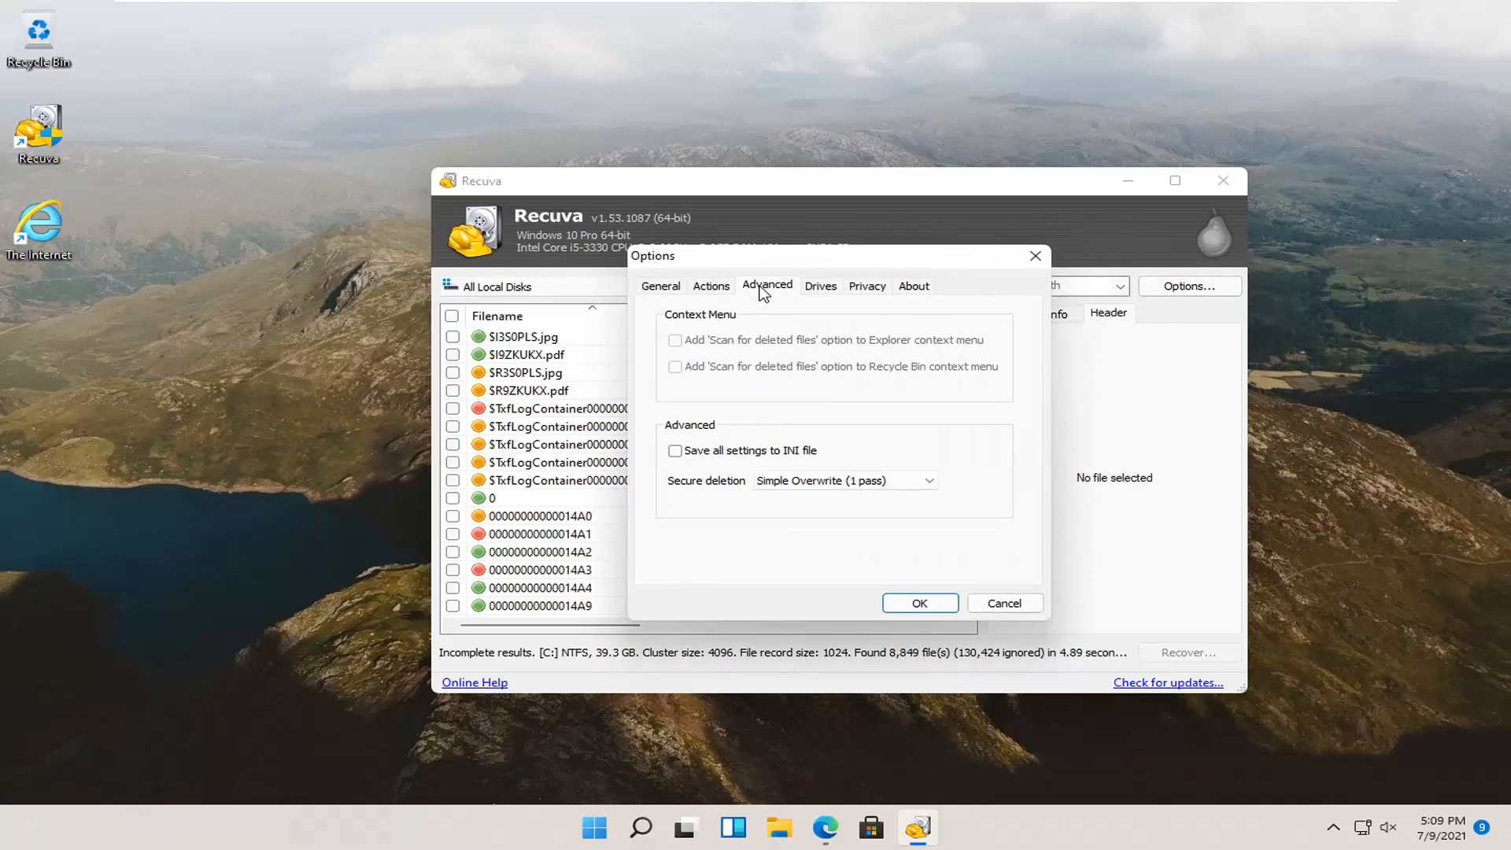
{"action": "left_click", "coordinate": [806, 293]}
{"action": "left_click", "coordinate": [867, 289]}
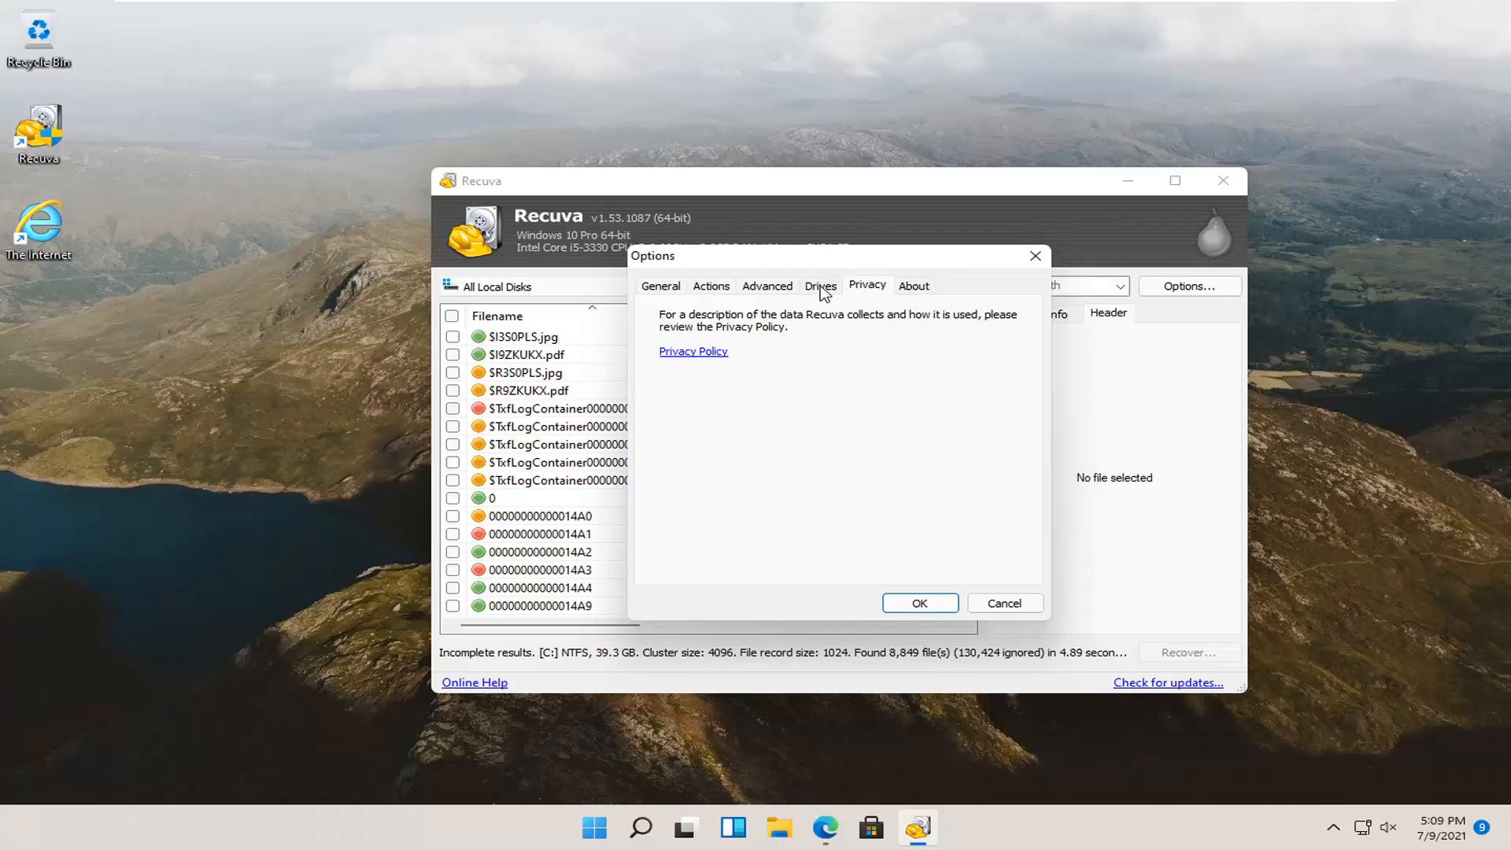
{"action": "left_click", "coordinate": [820, 290]}
{"action": "left_click", "coordinate": [1035, 257]}
{"action": "left_click", "coordinate": [1220, 182]}
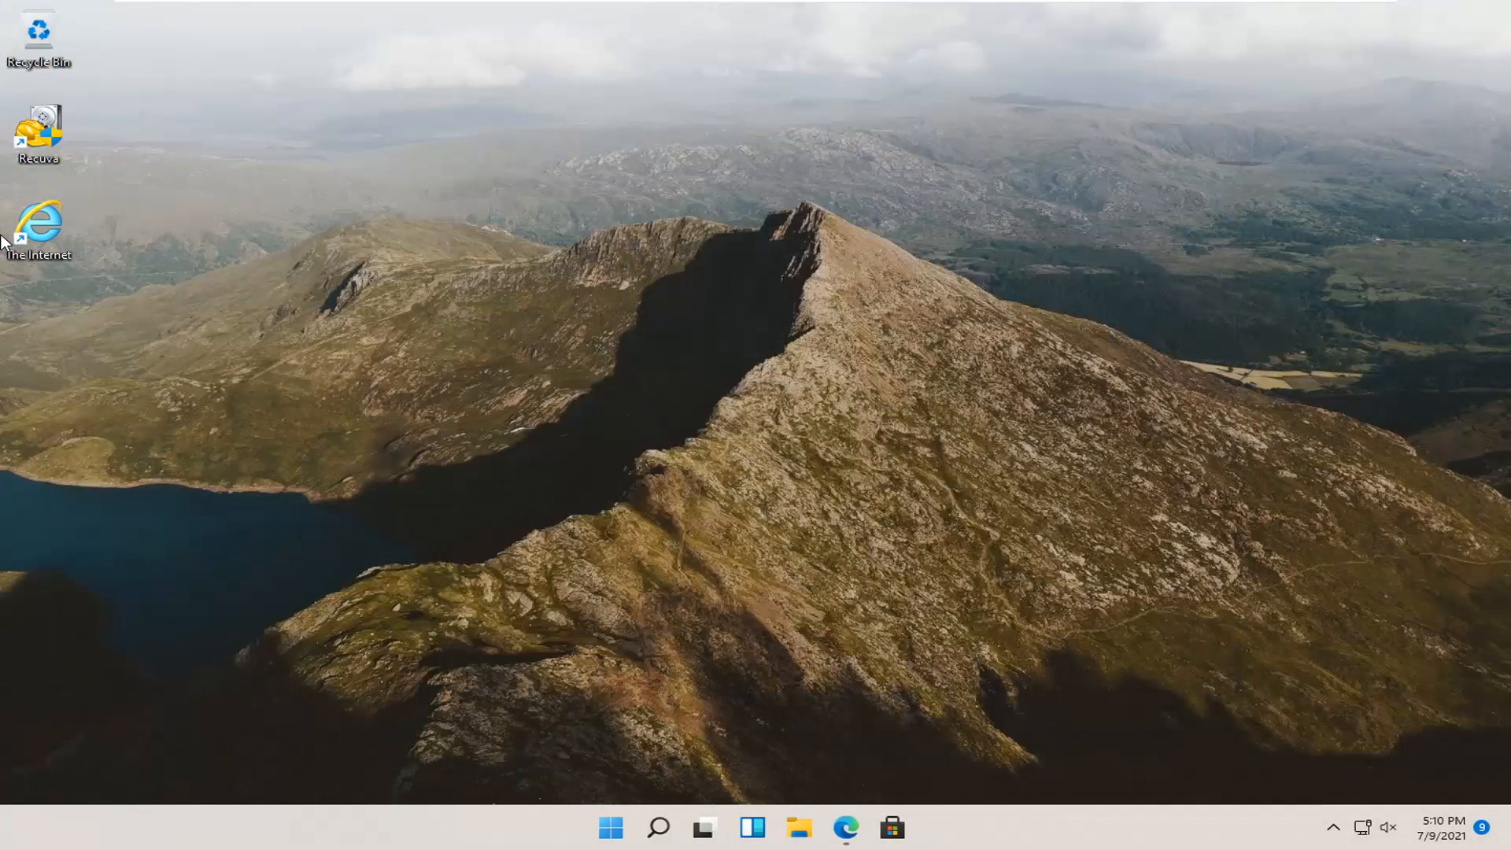
Step: Reopen Recuva from the desktop, allow it to make changes to the device, and continue past the wizard's welcome page
{"action": "left_click", "coordinate": [36, 135]}
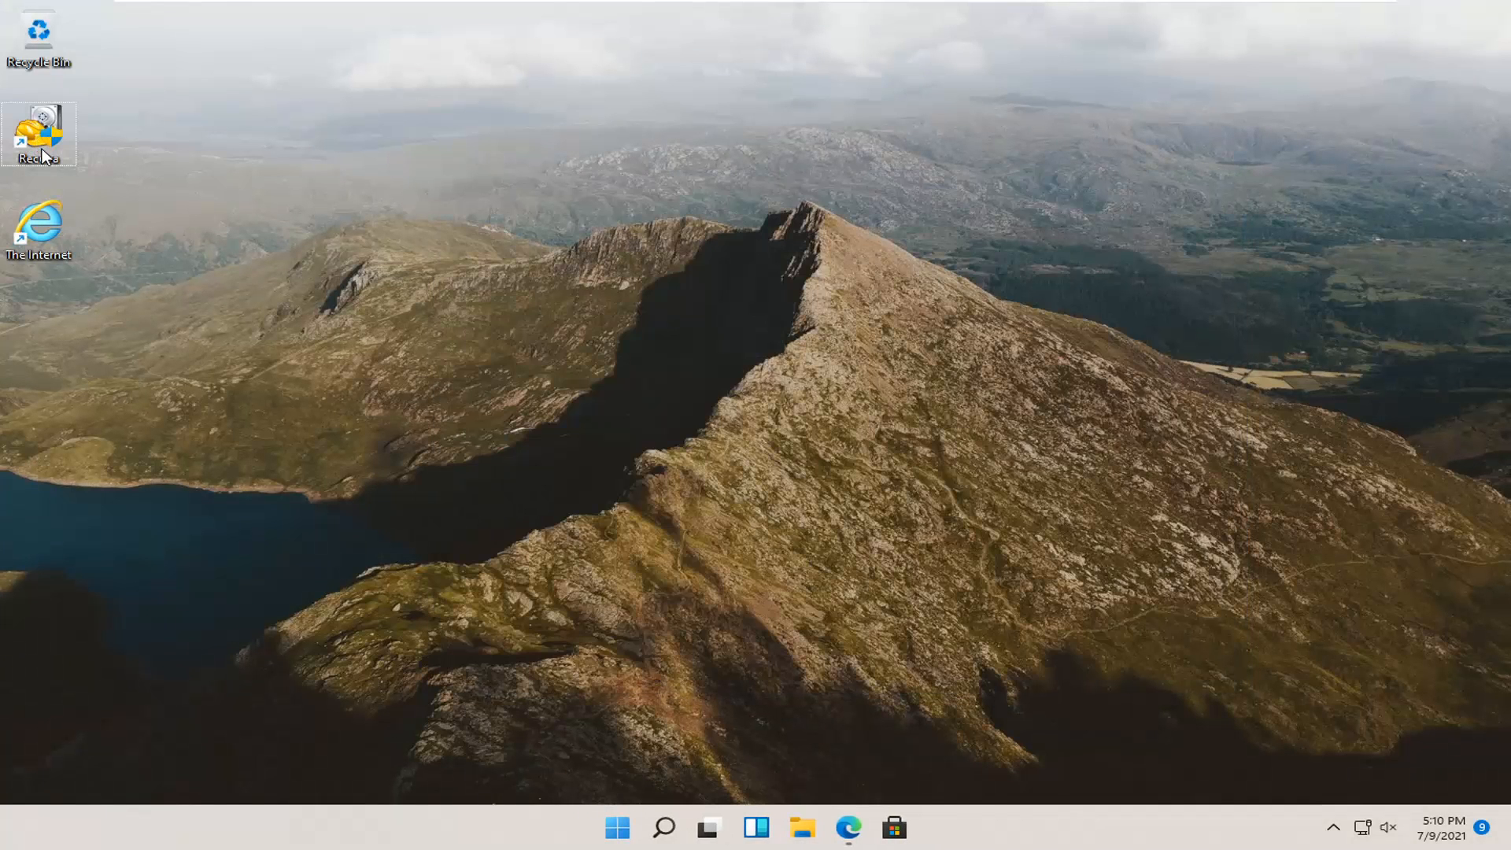
{"action": "double_click", "coordinate": [45, 119]}
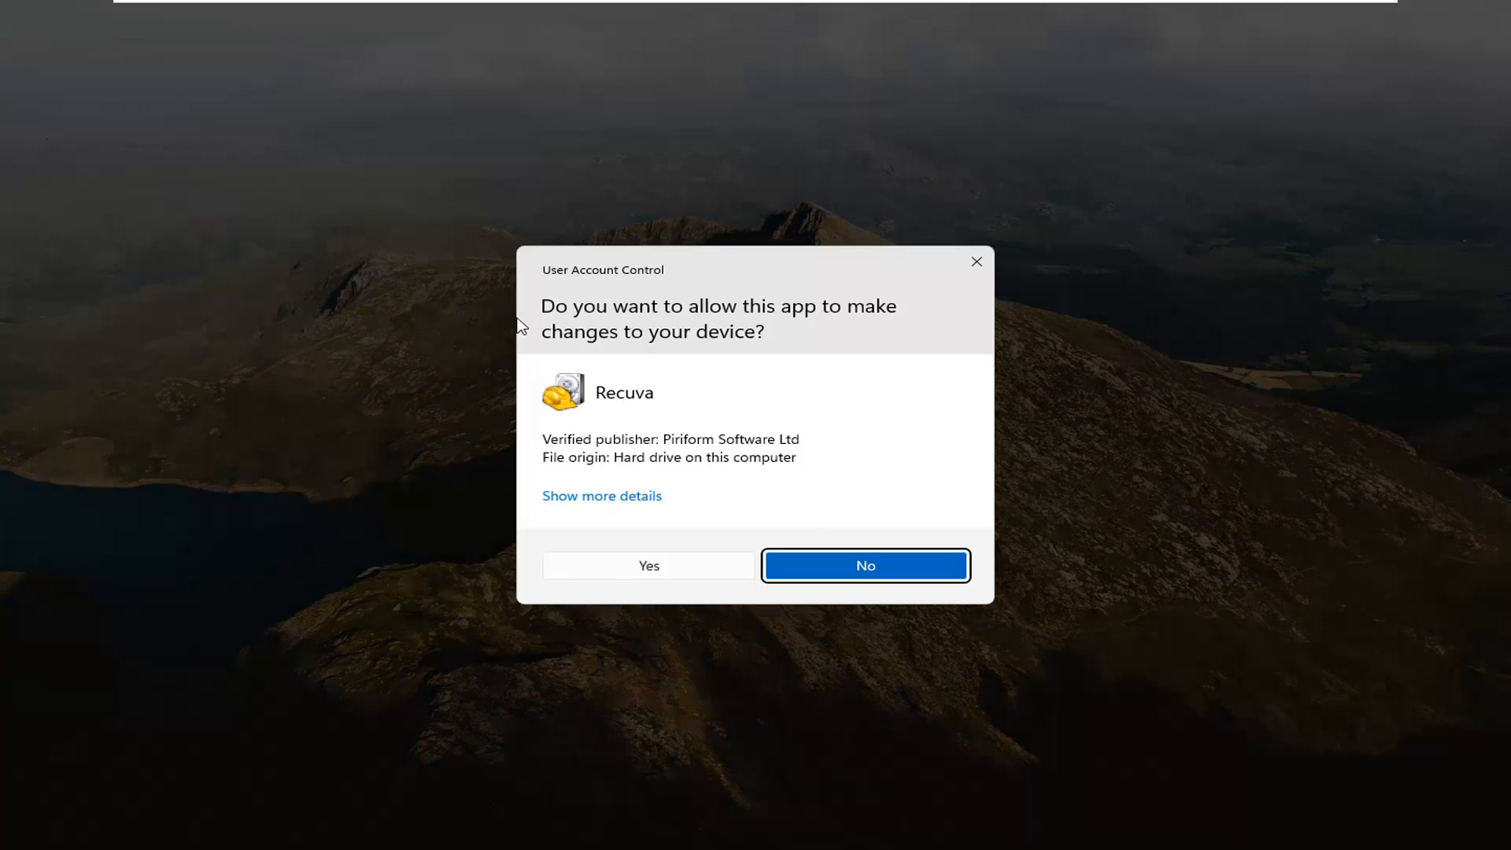
{"action": "left_click", "coordinate": [613, 573]}
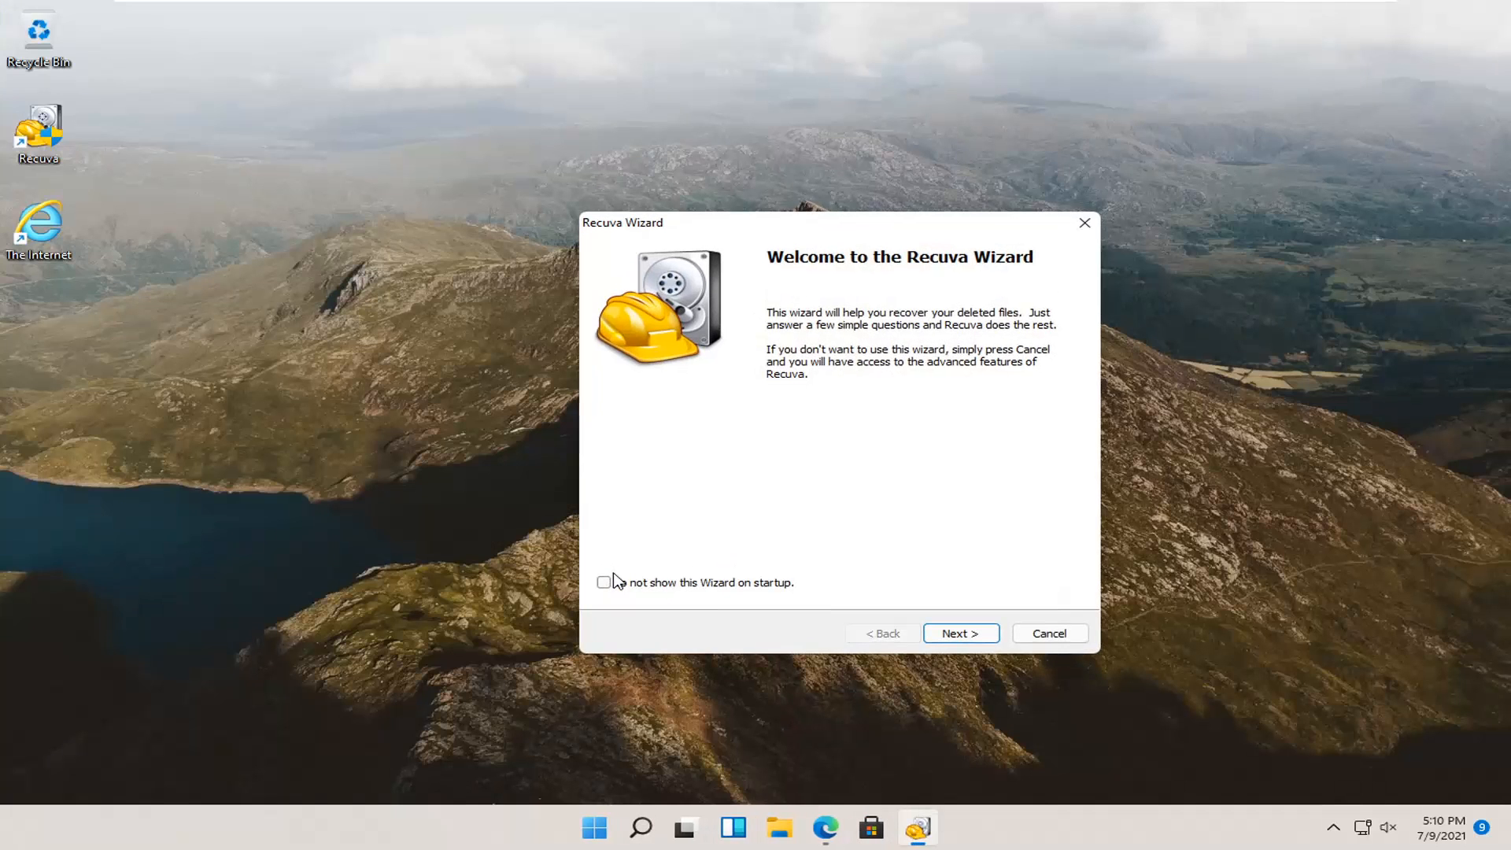
{"action": "left_click", "coordinate": [950, 638]}
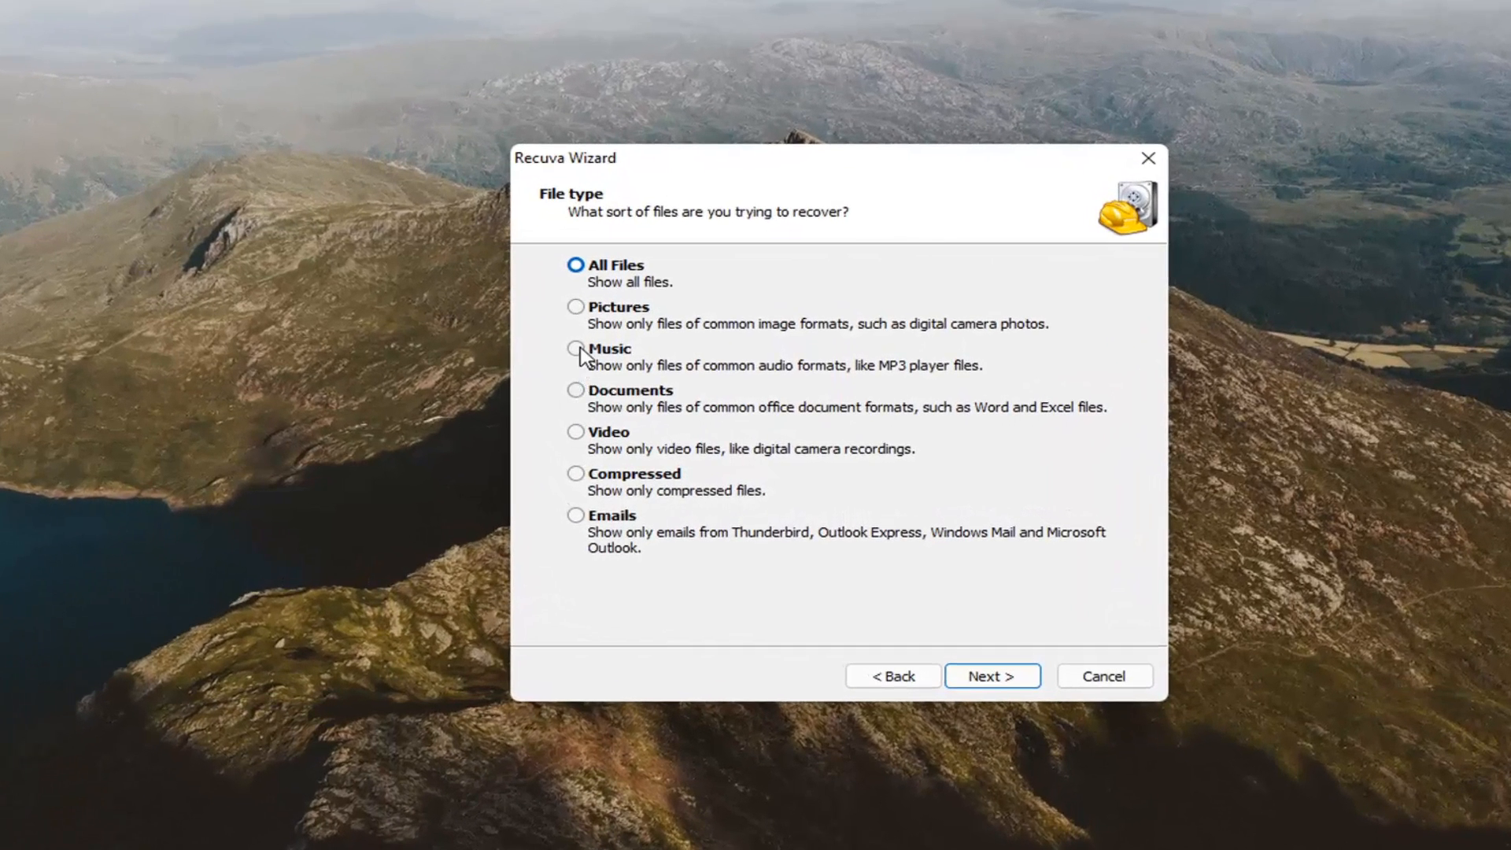
Step: Start a Deep Scan for Music files in the wizard, keeping the file location as I'm not sure
{"action": "left_click", "coordinate": [577, 349]}
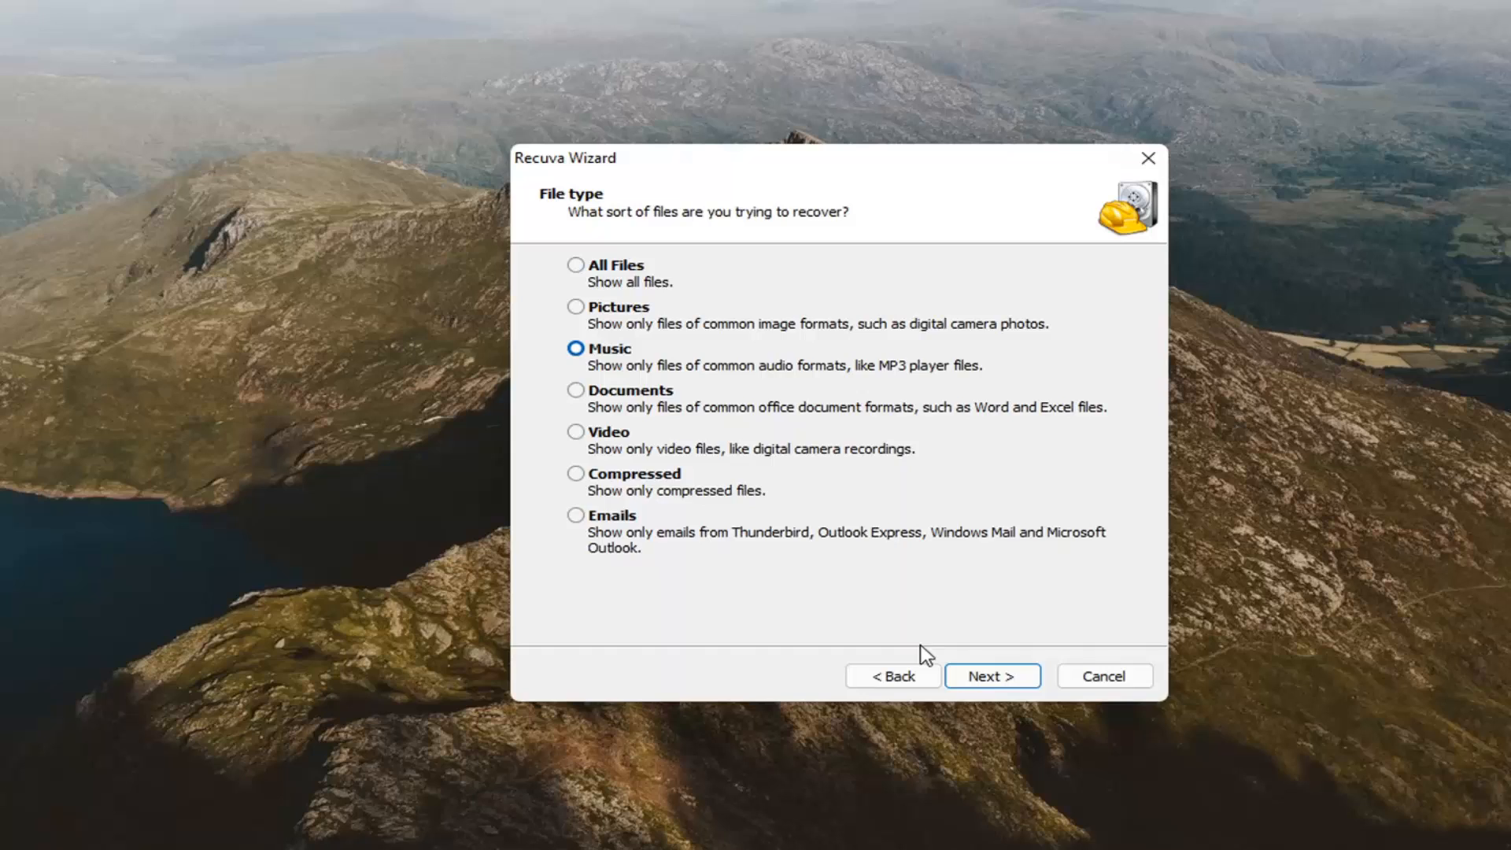
{"action": "left_click", "coordinate": [994, 682]}
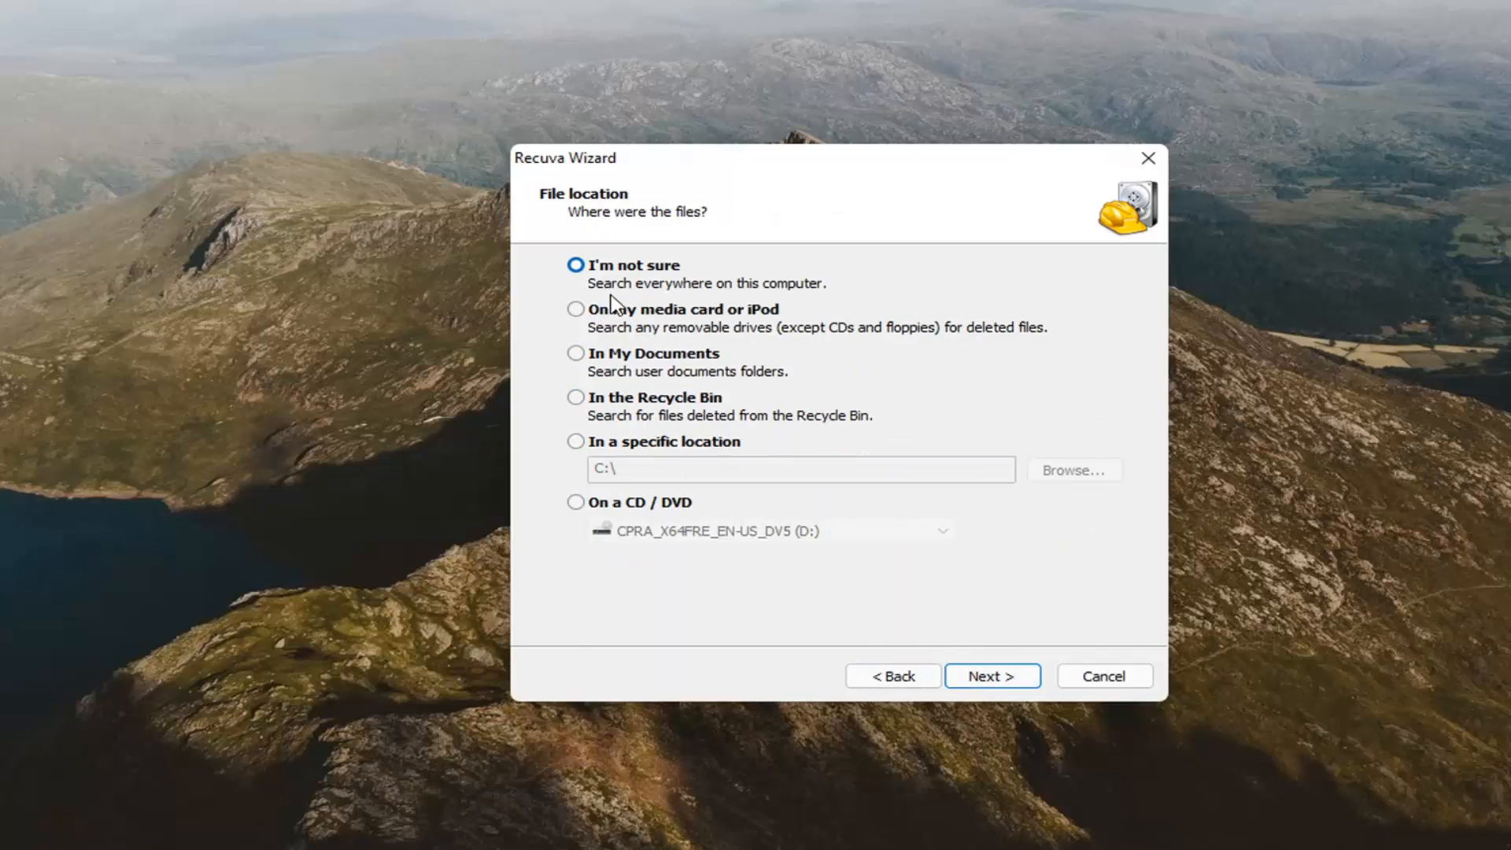
{"action": "left_click", "coordinate": [988, 676]}
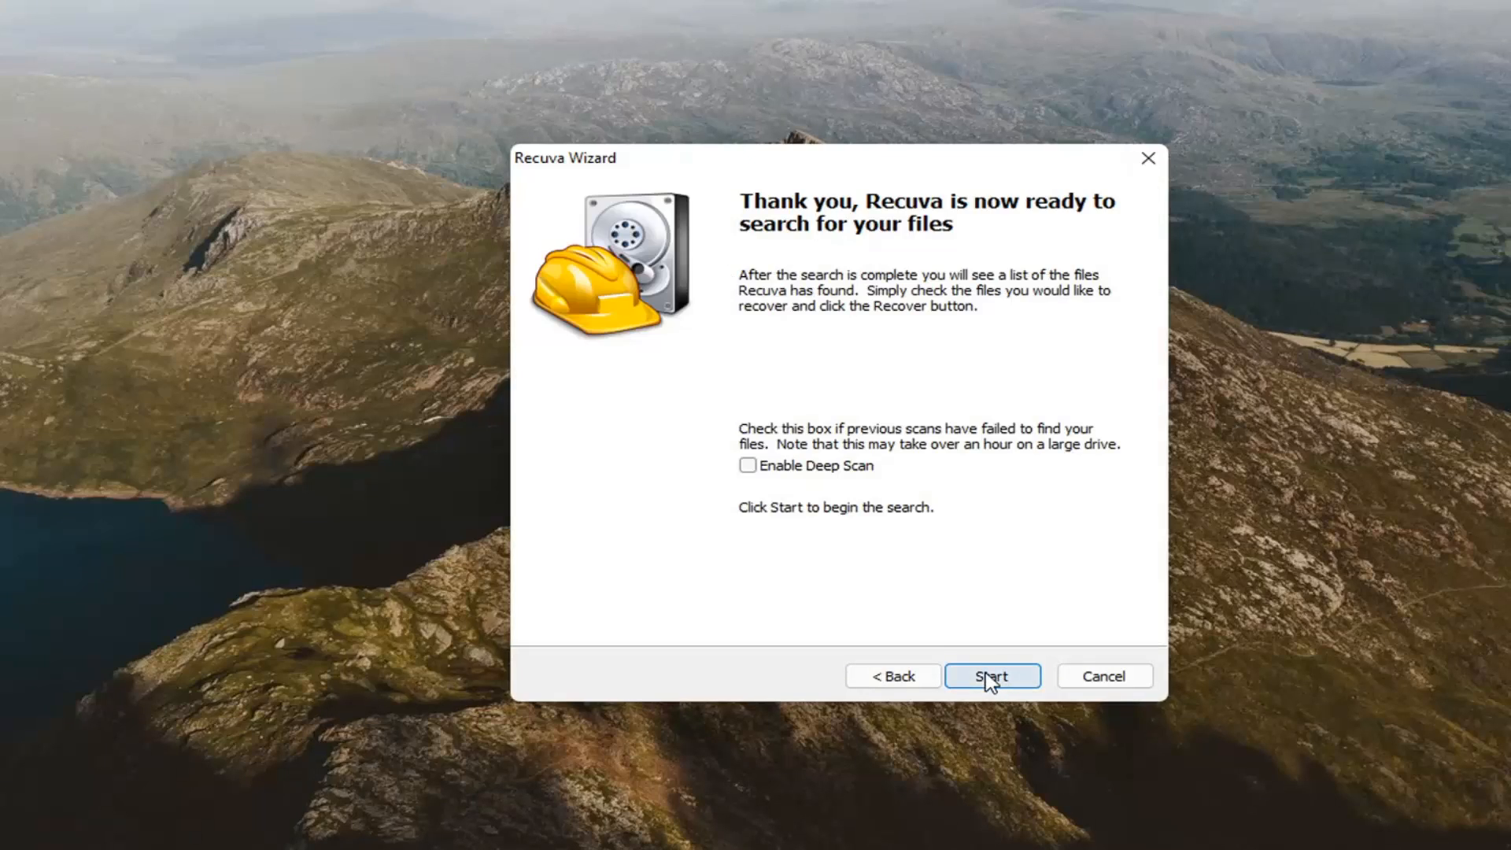
{"action": "left_click", "coordinate": [748, 466]}
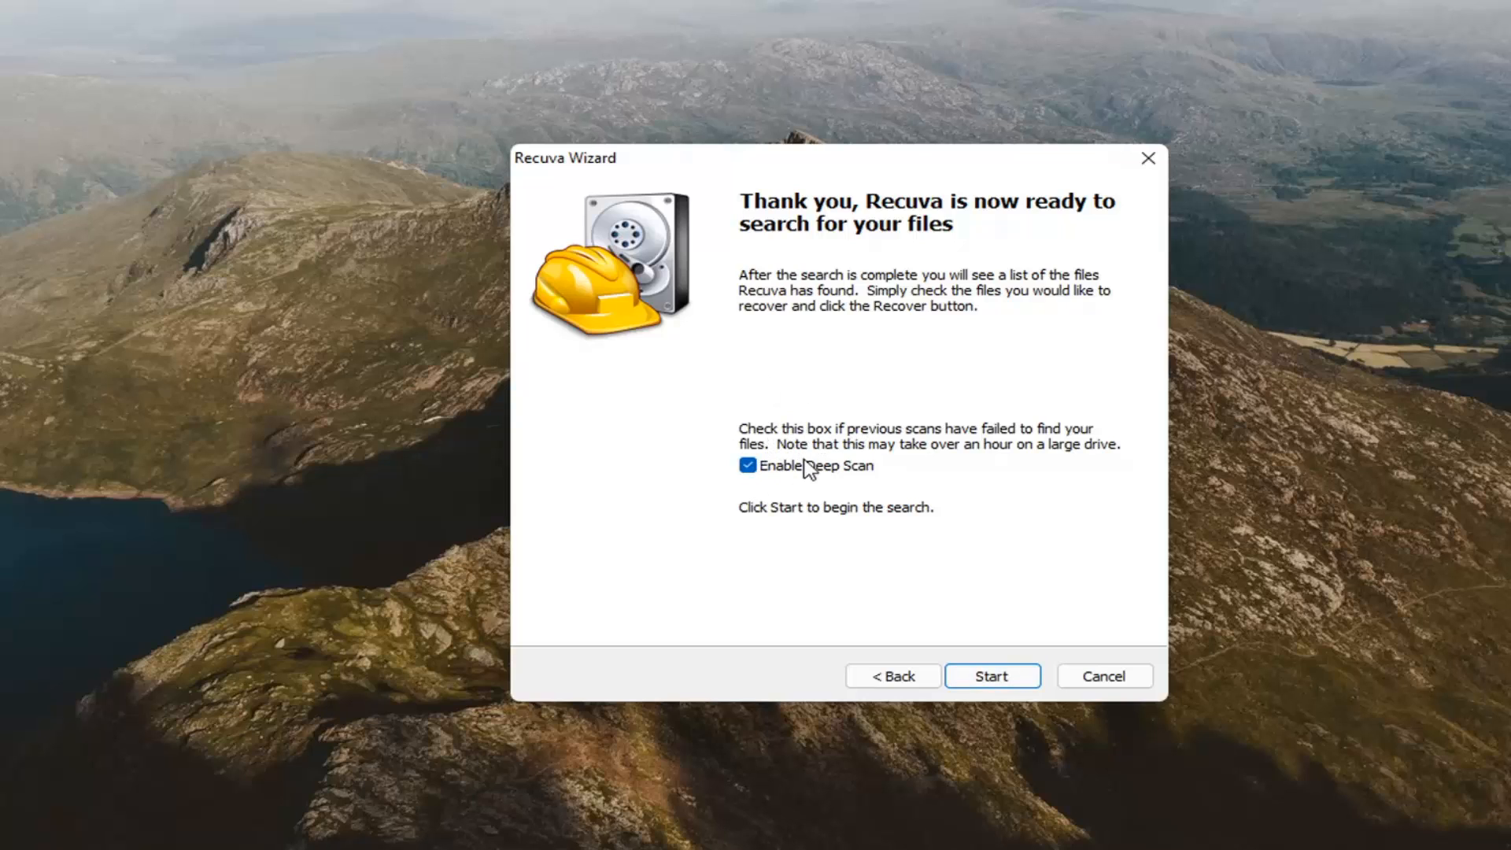
{"action": "left_click", "coordinate": [988, 679]}
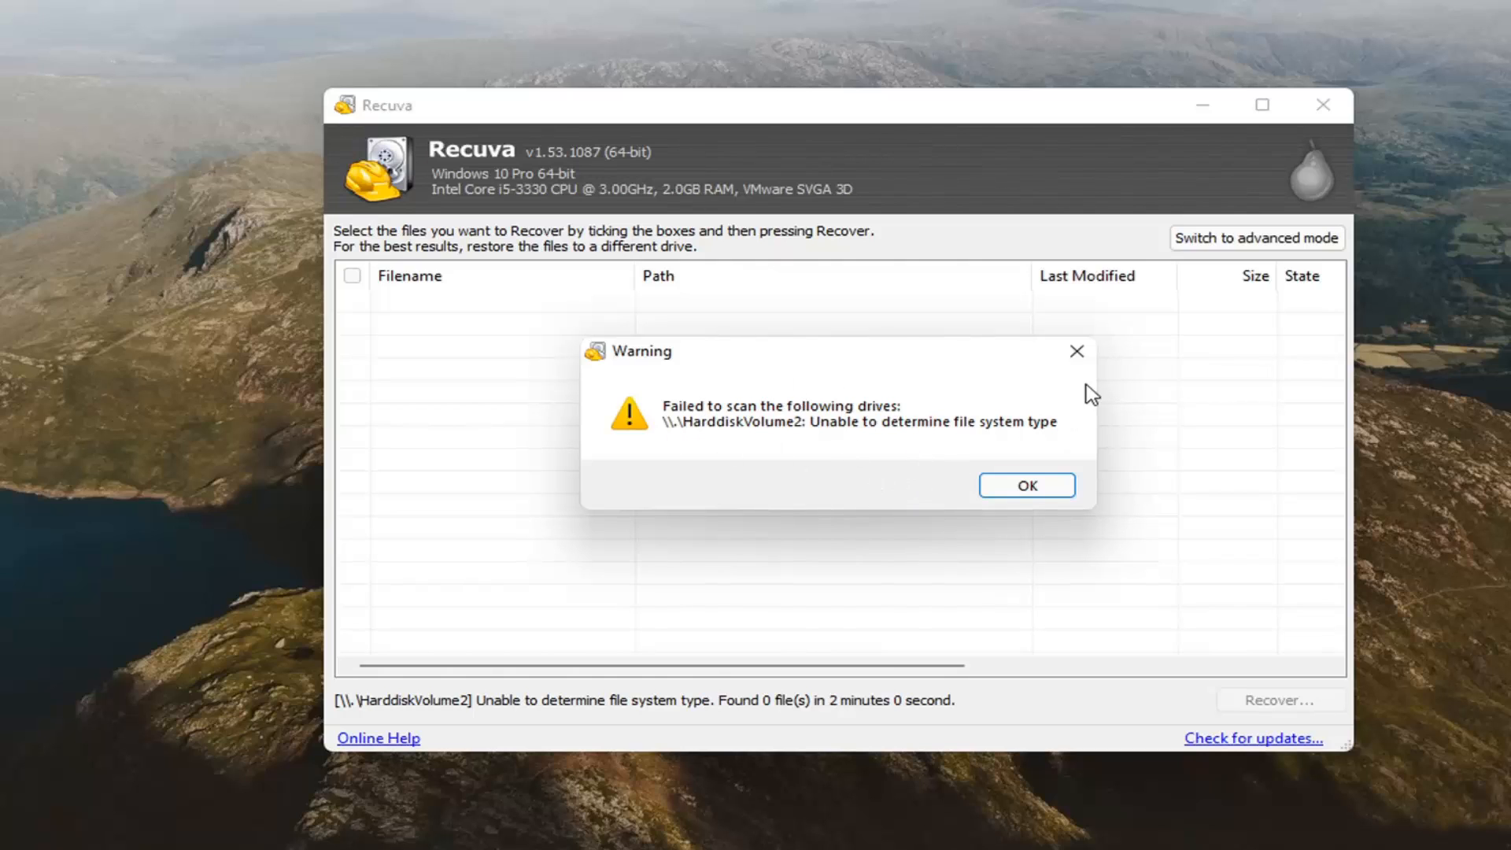
Step: Dismiss the drive scan warning and close Recuva
{"action": "left_click", "coordinate": [1076, 353]}
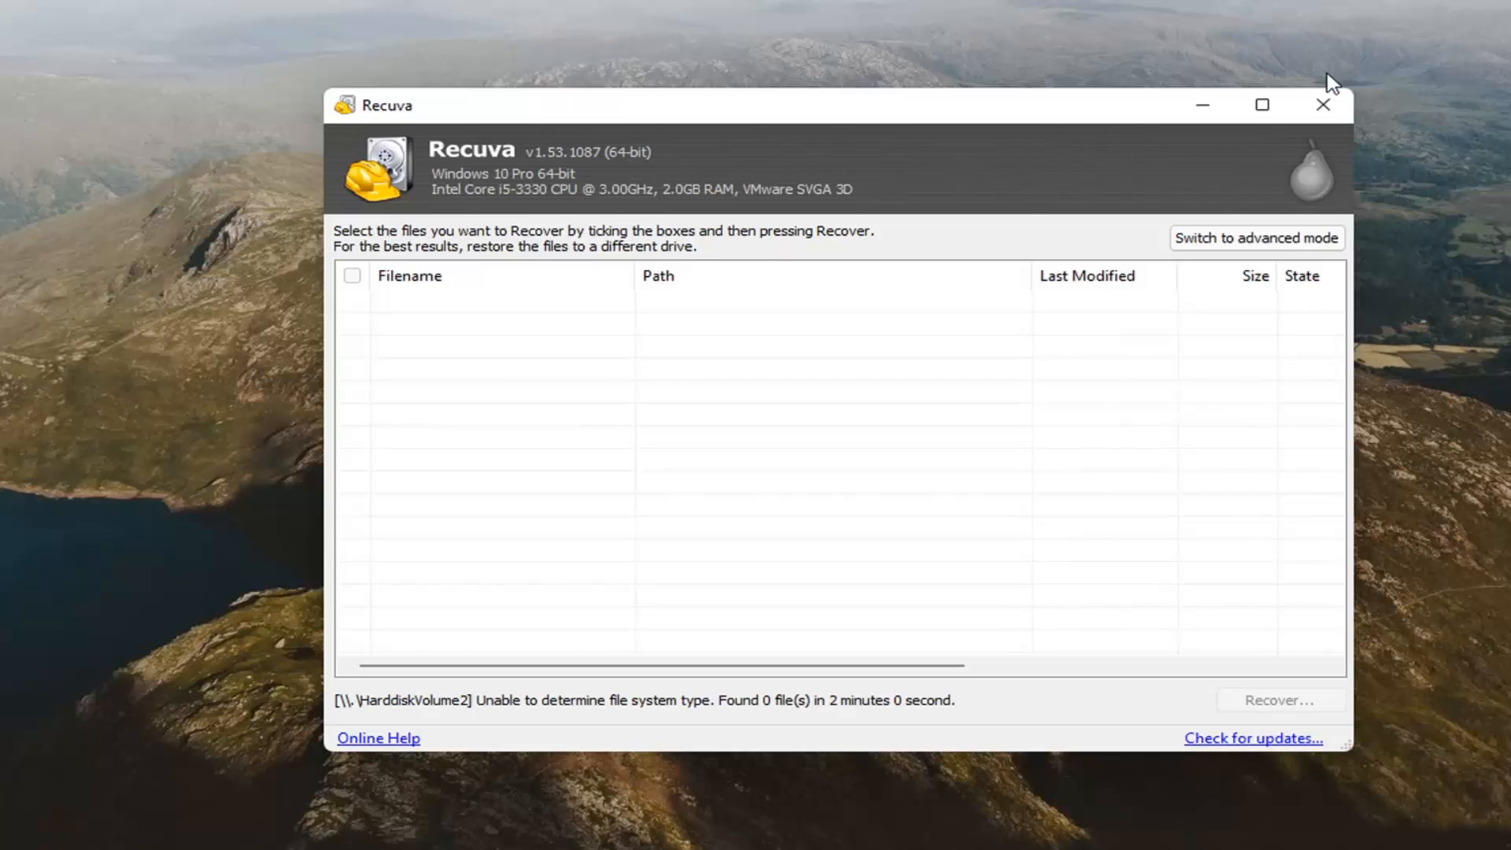
{"action": "left_click", "coordinate": [1333, 107]}
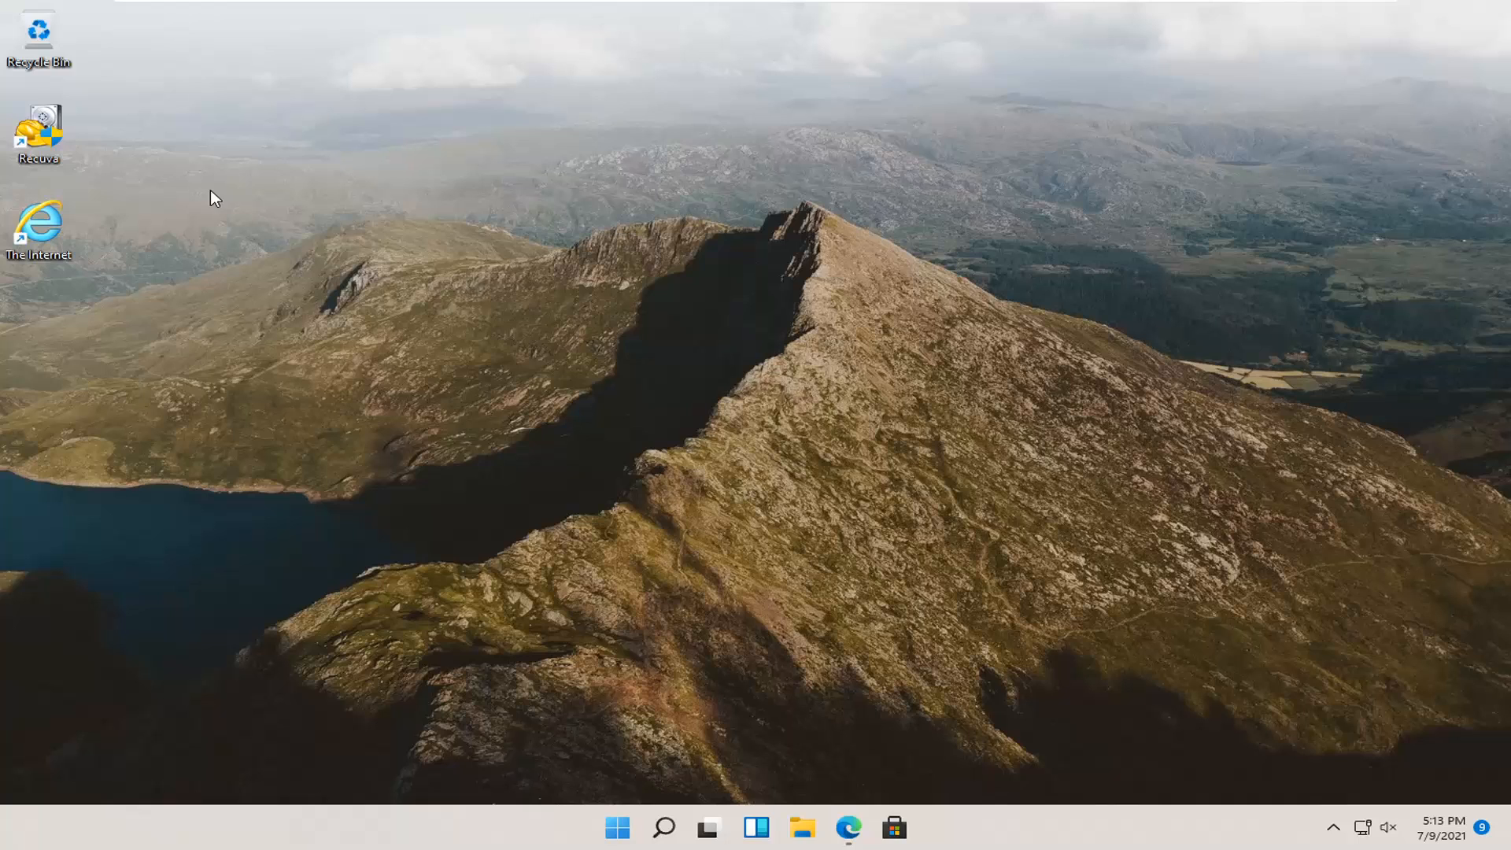
{"action": "left_click_drag", "start_coordinate": [312, 129], "coordinate": [941, 554]}
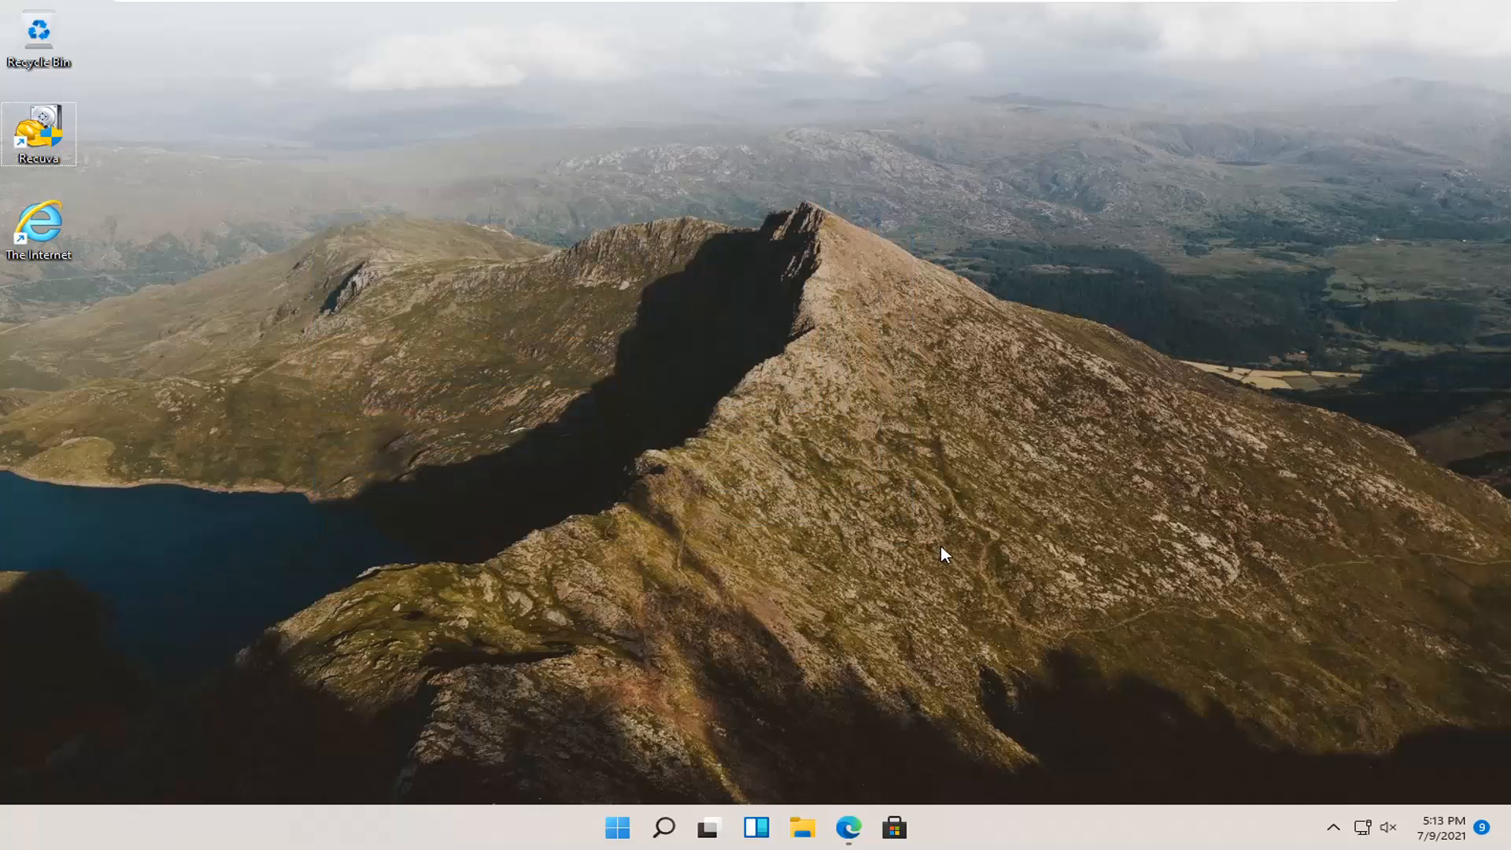